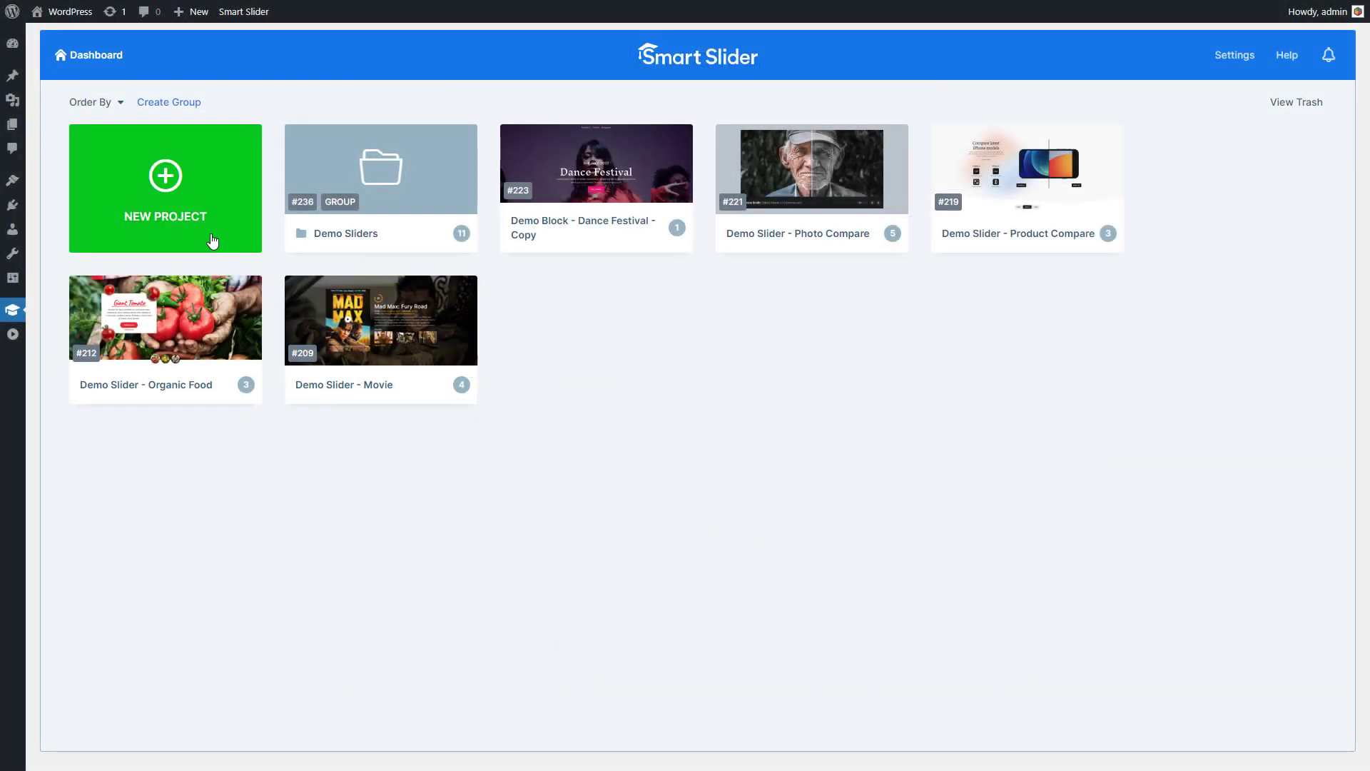
Step: Create a new project of type Block with a height of 800 px
click(213, 241)
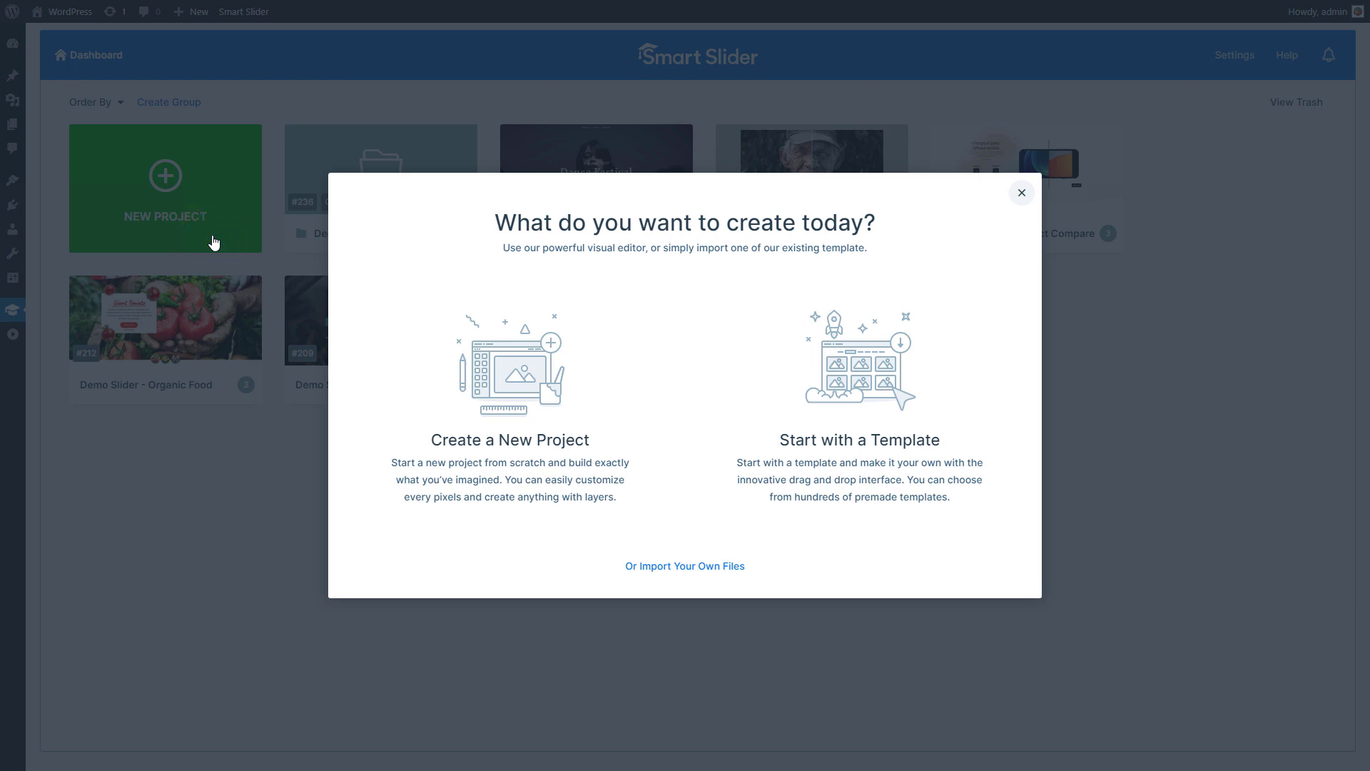
click(467, 429)
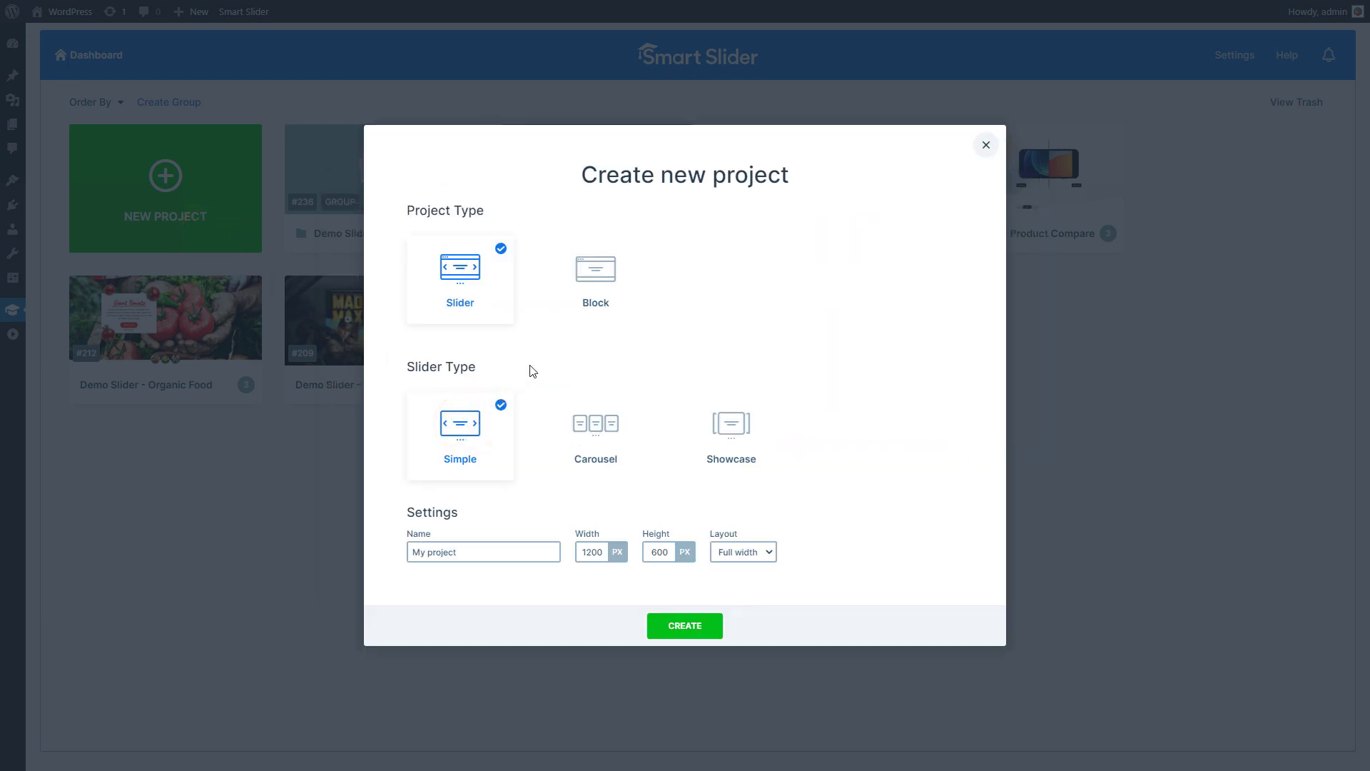
click(588, 315)
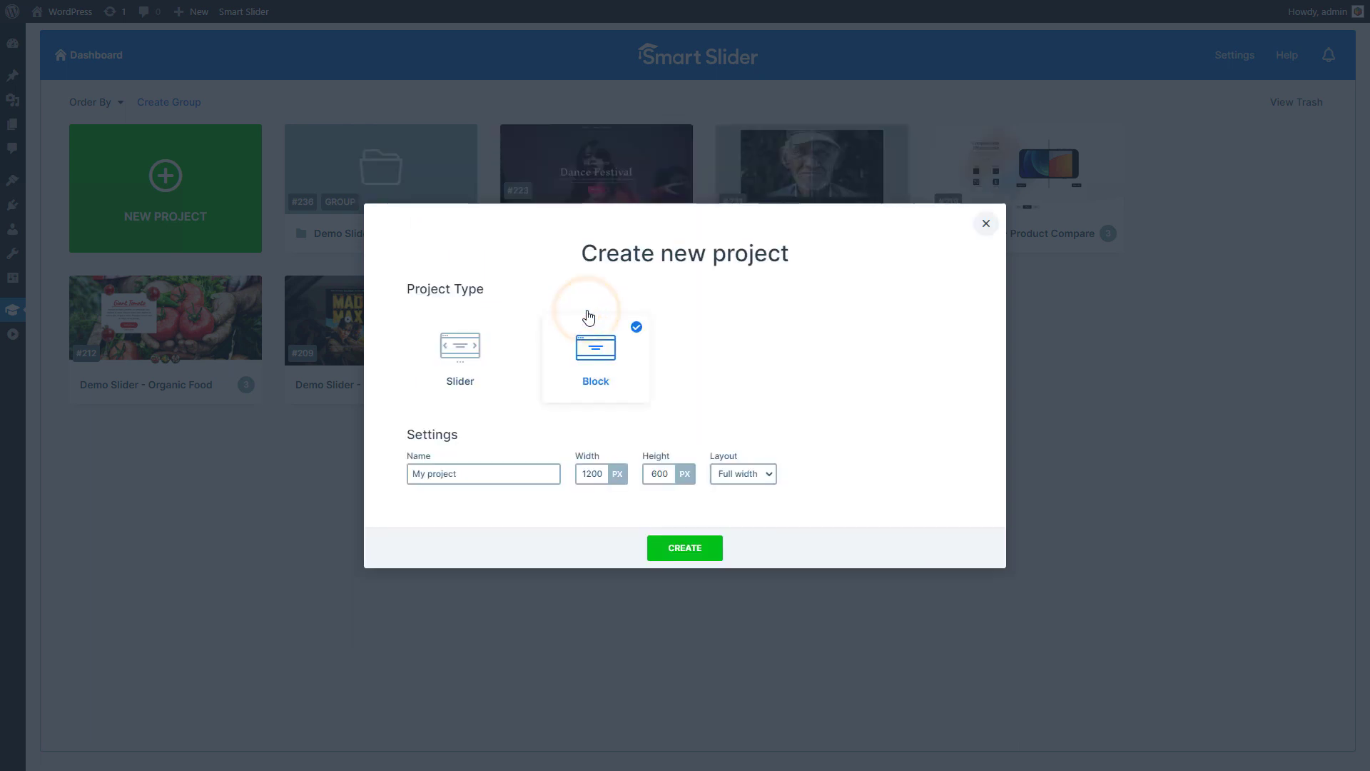
click(657, 475)
key(BackSpace)
text(8)
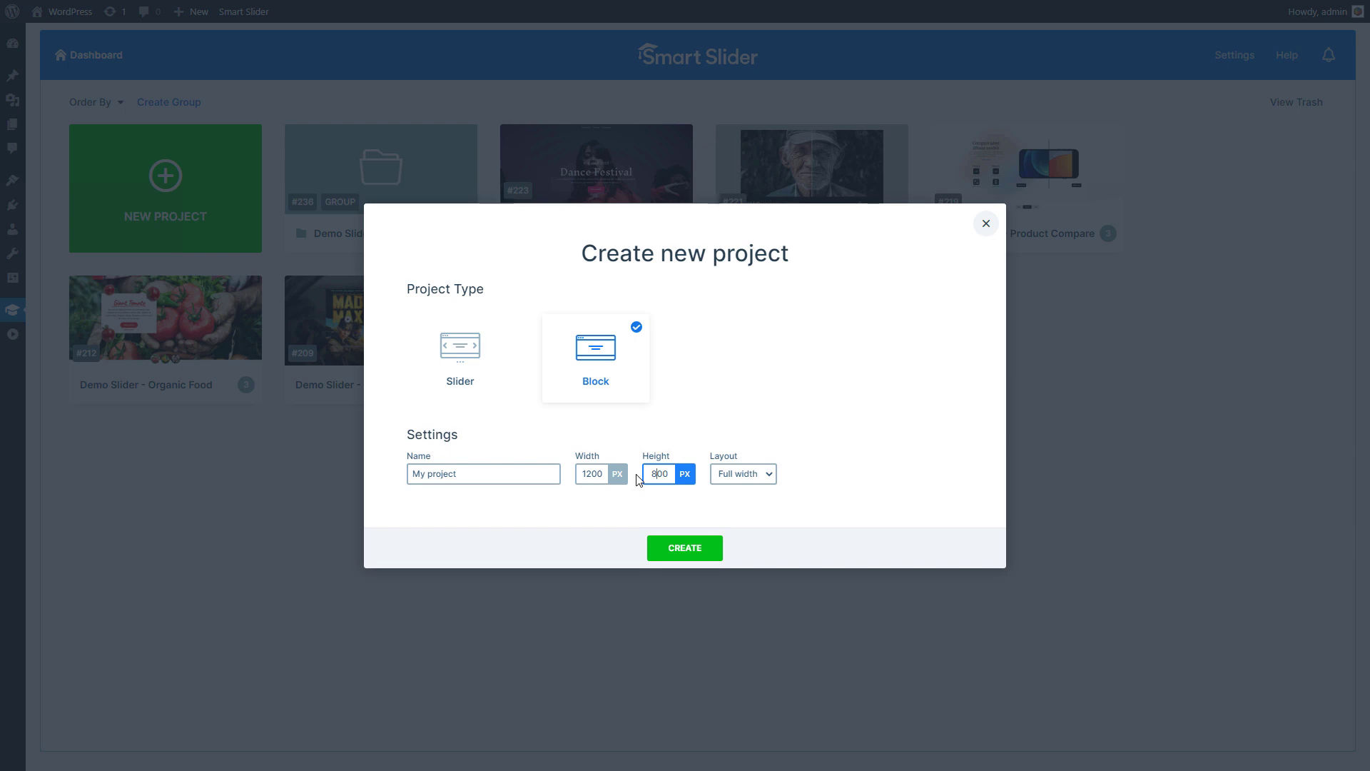
click(681, 548)
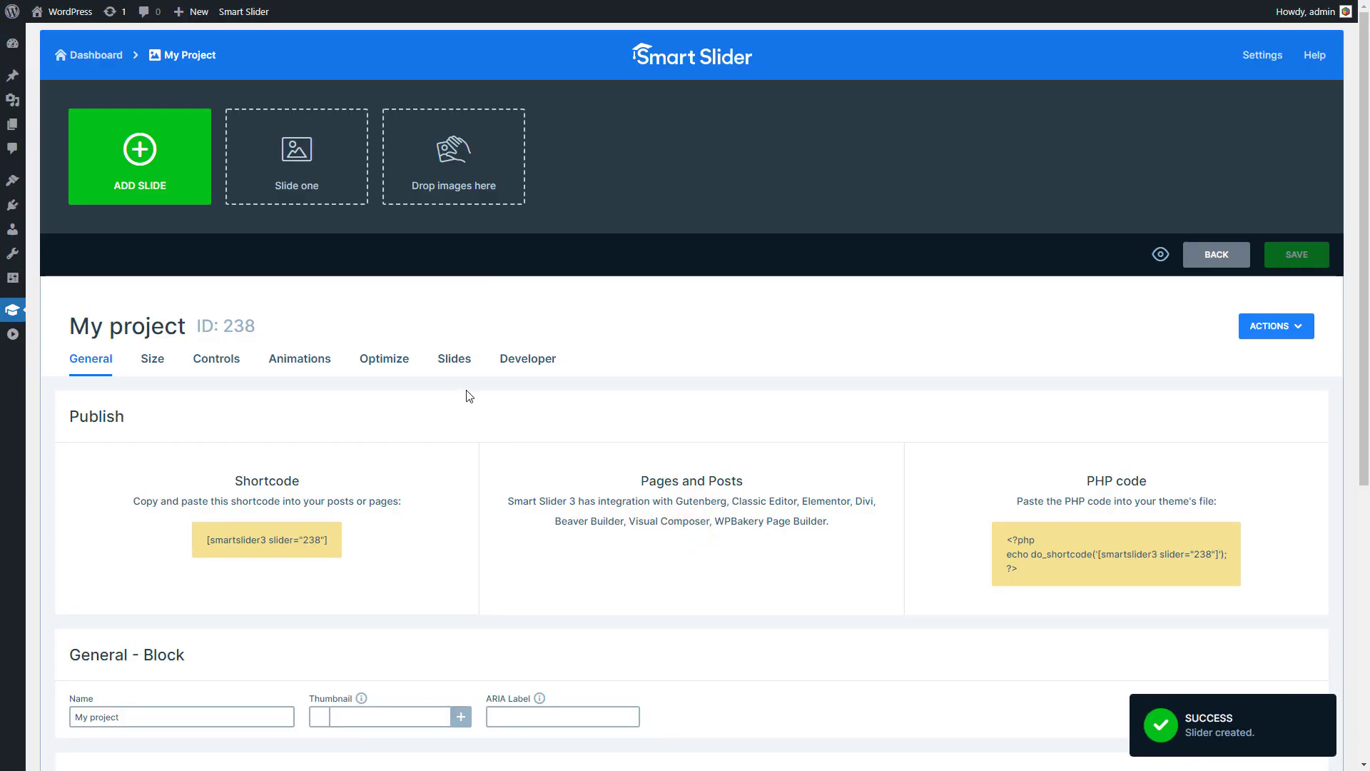
Step: Add a blank slide to the project and set its background color to white in the slide editor
click(200, 202)
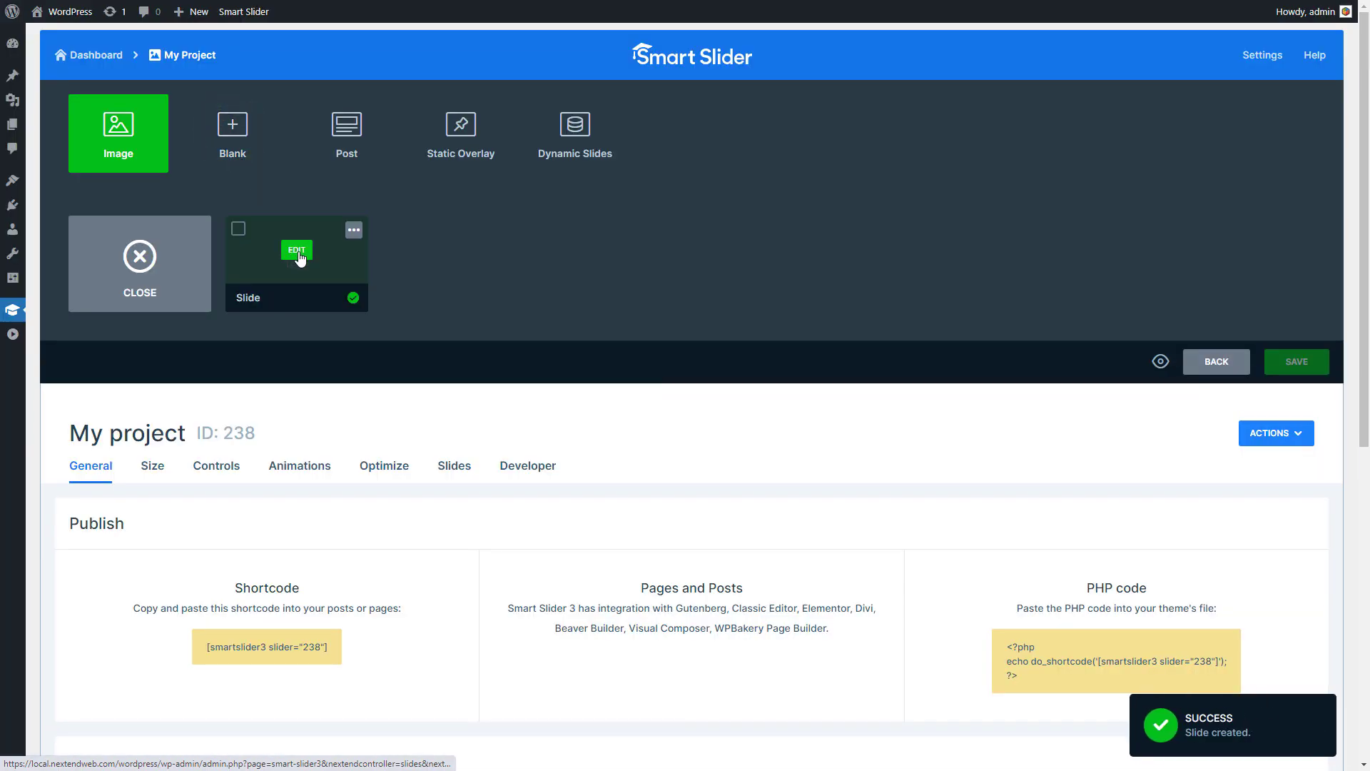
click(297, 251)
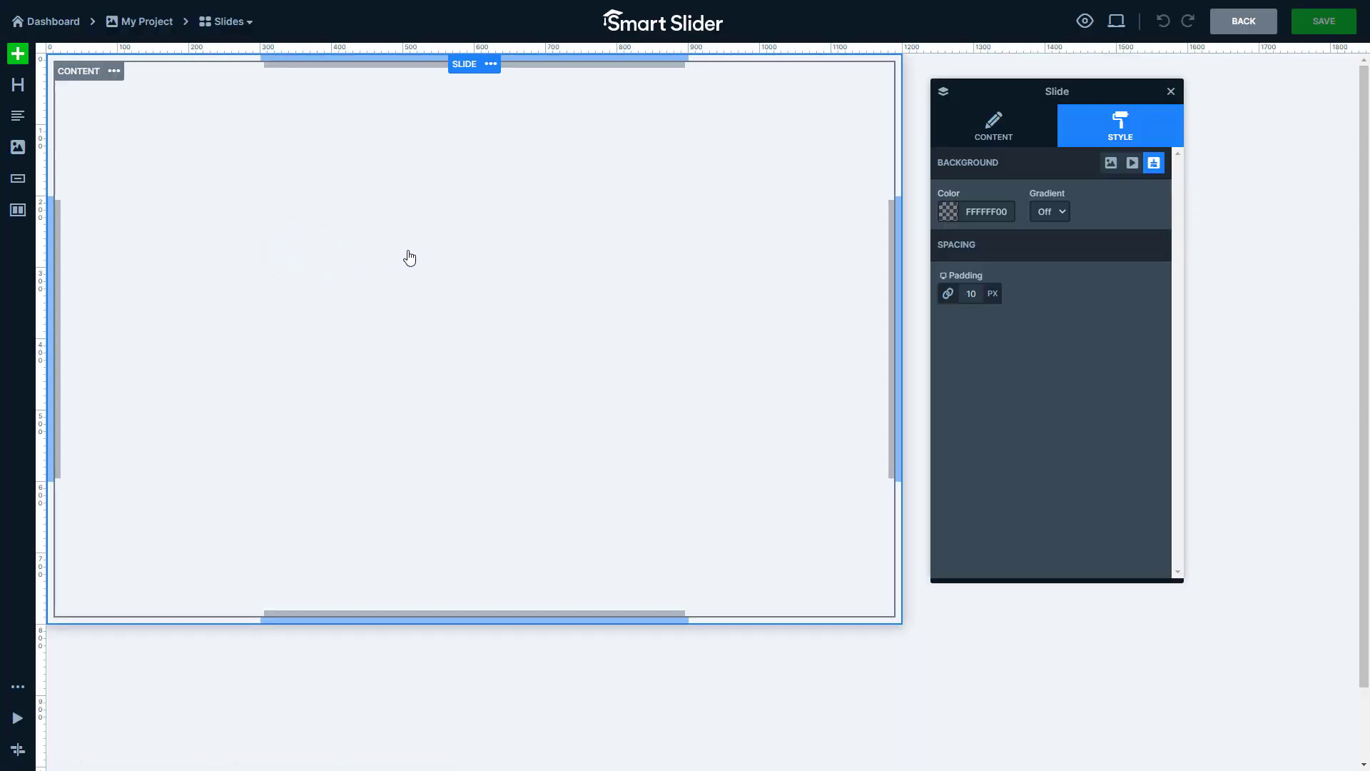
click(946, 214)
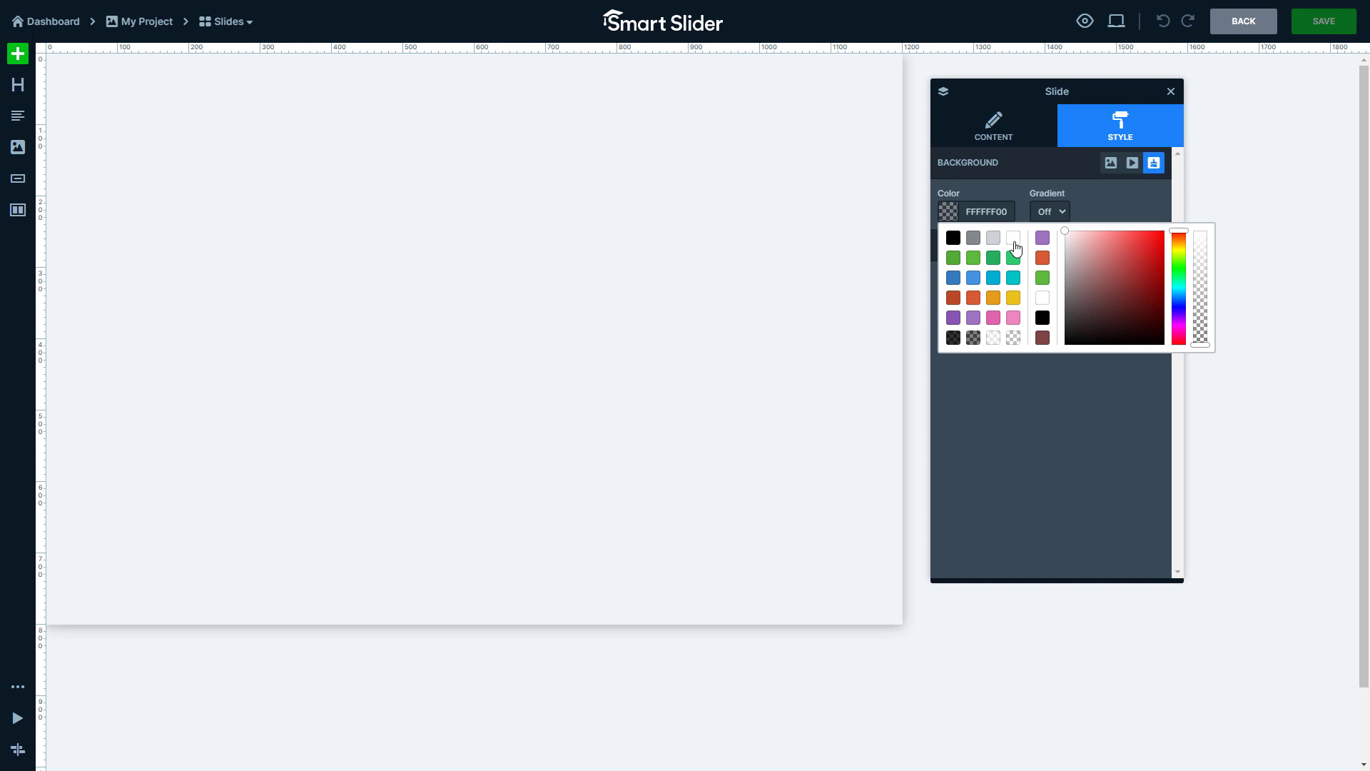
click(1014, 239)
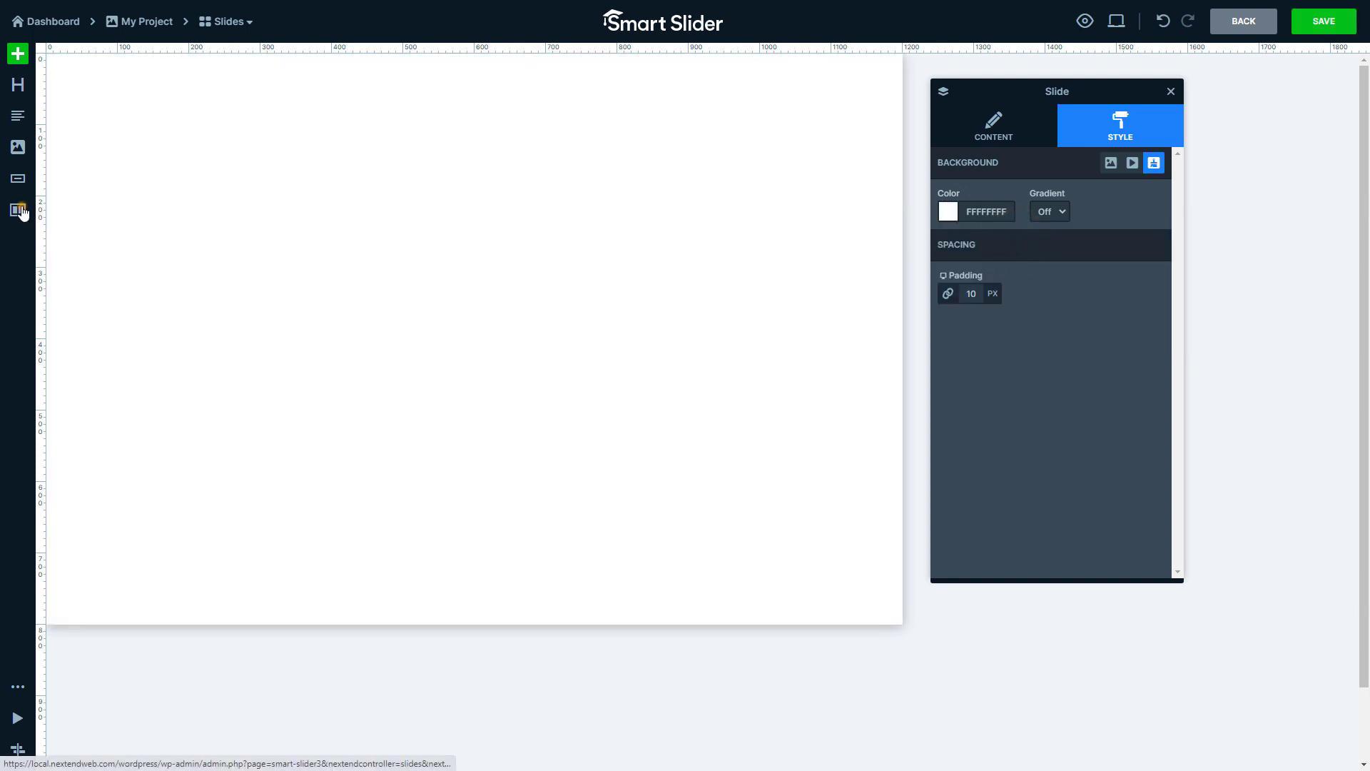
Step: Add a two-column row with Stretch enabled to the slide and set the left column's inner alignment to left
drag(18, 210, 372, 299)
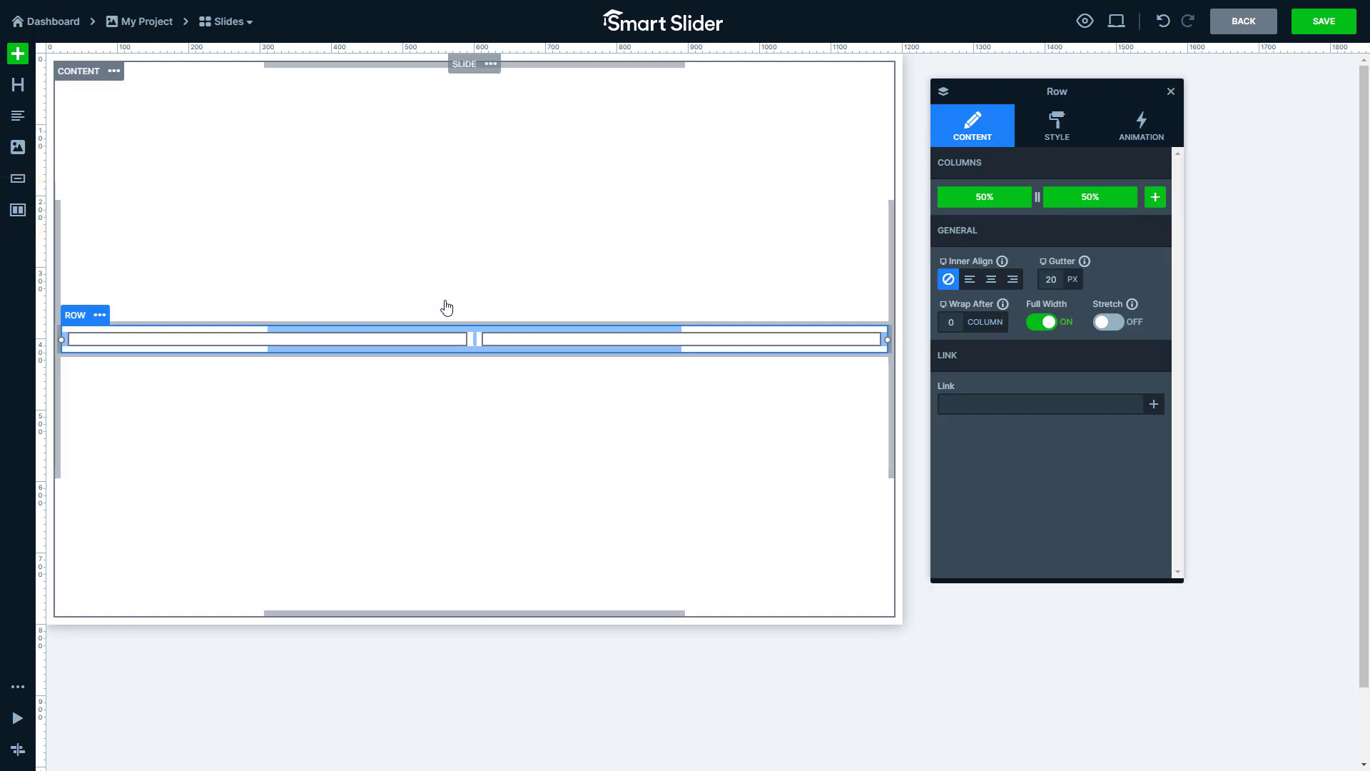
click(1108, 322)
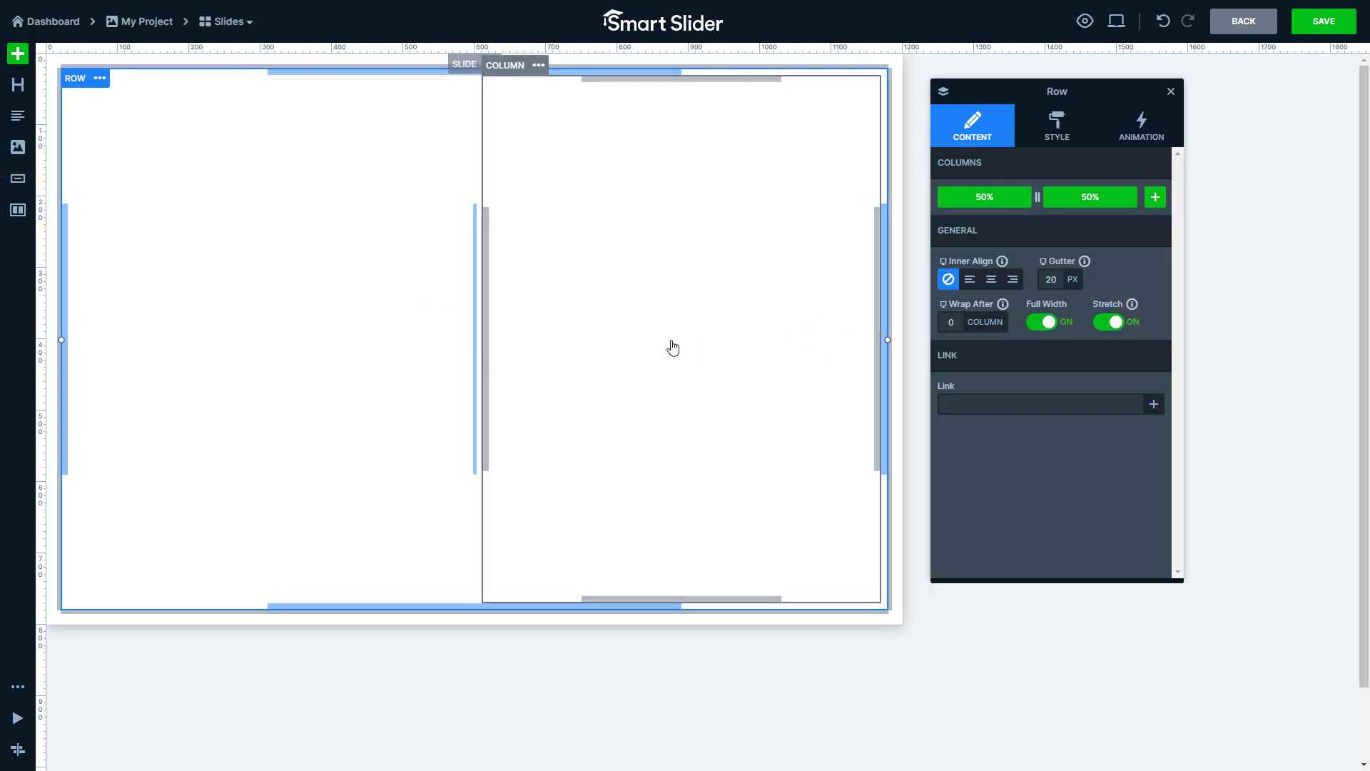
click(395, 308)
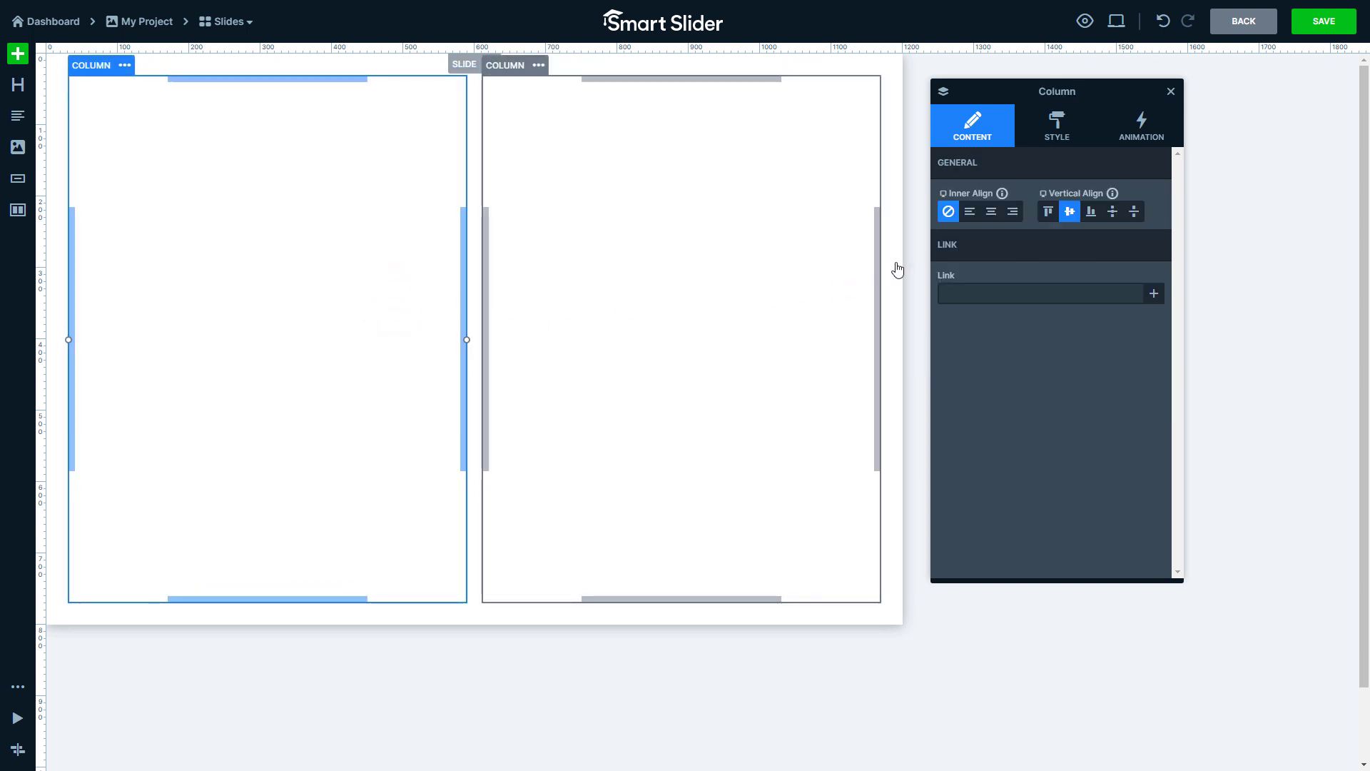
click(971, 213)
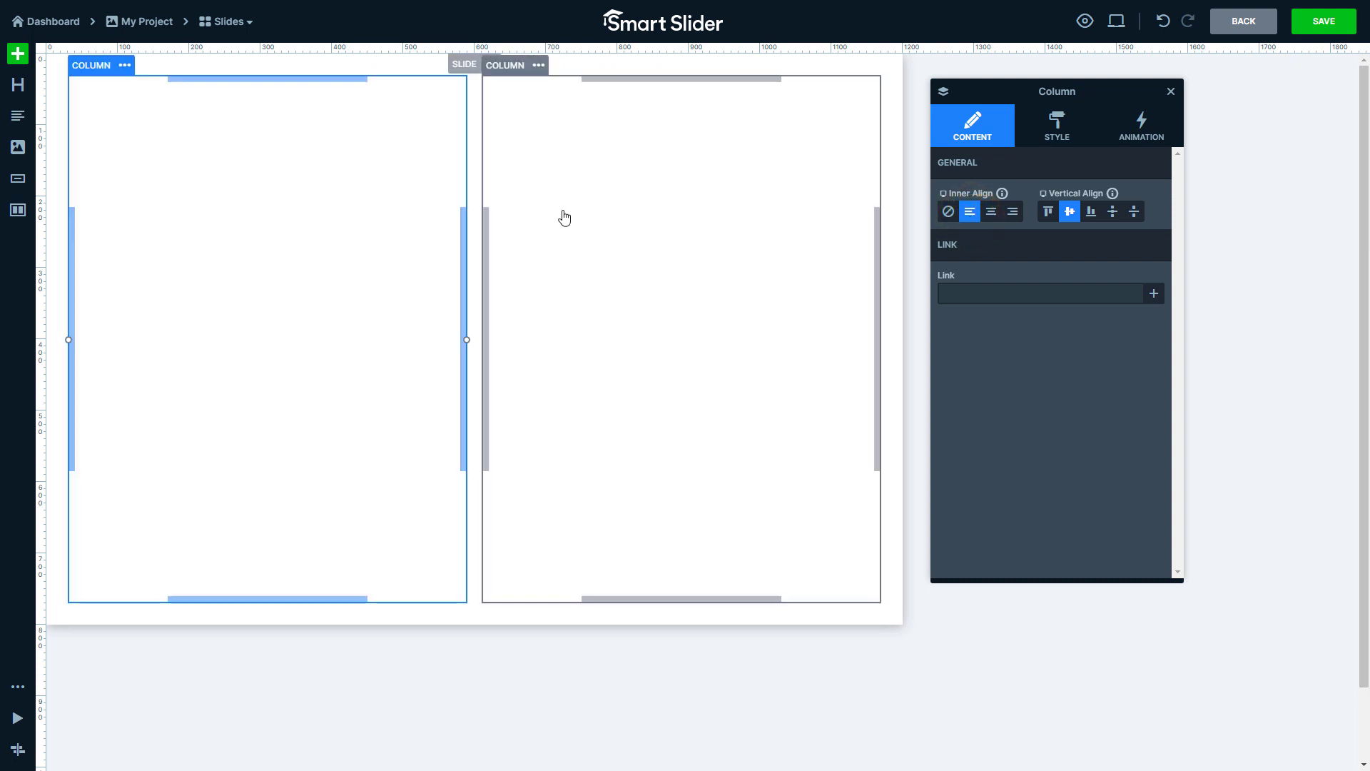
Step: Add a heading layer in the left column with the text "COMING SOON"
drag(18, 84, 243, 257)
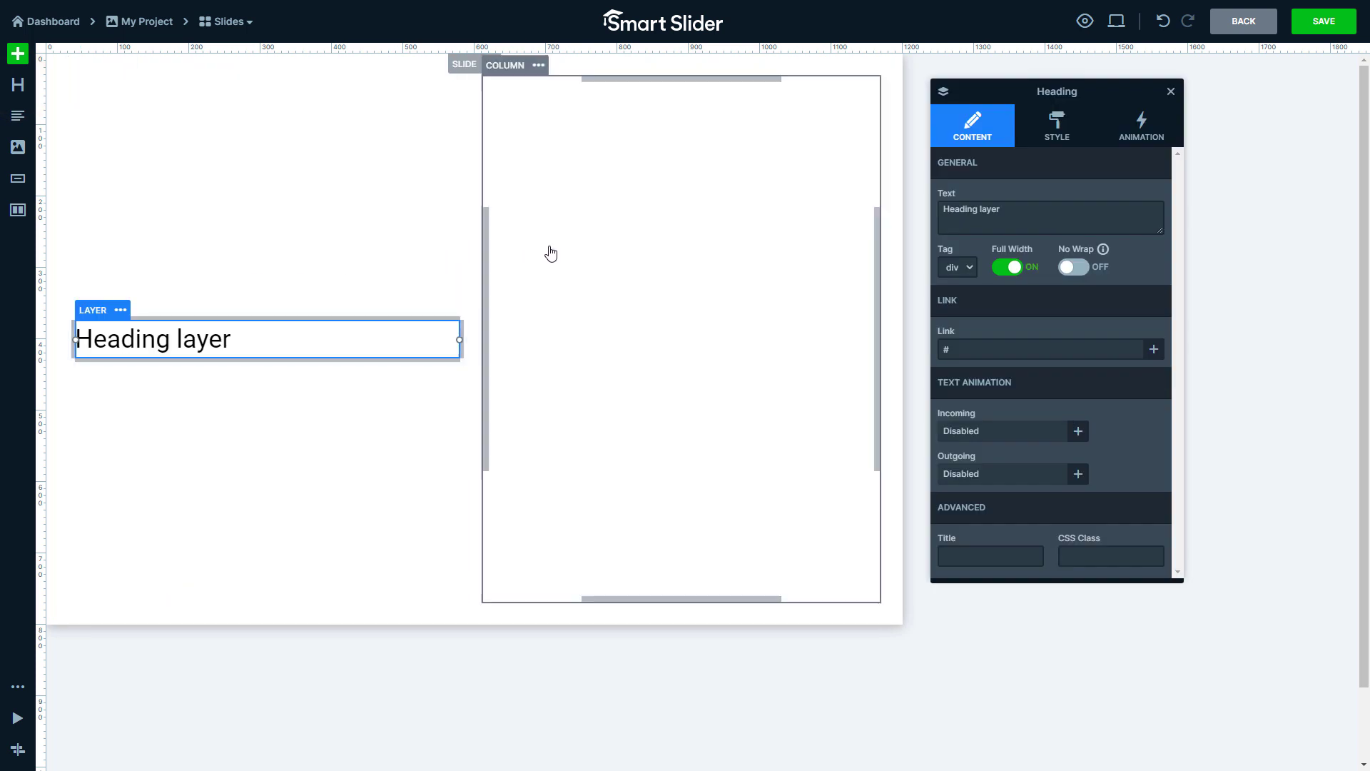
drag(1022, 217, 915, 213)
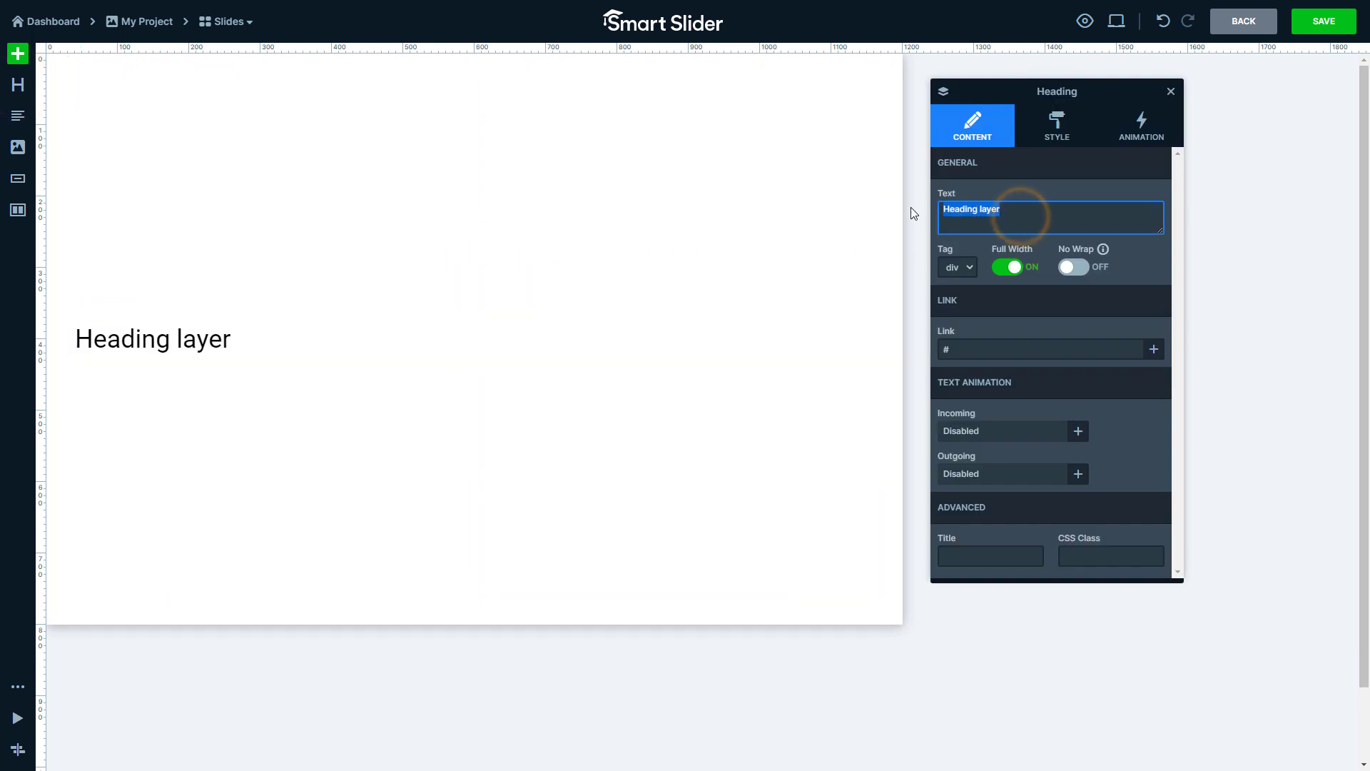
text(COMING SOON)
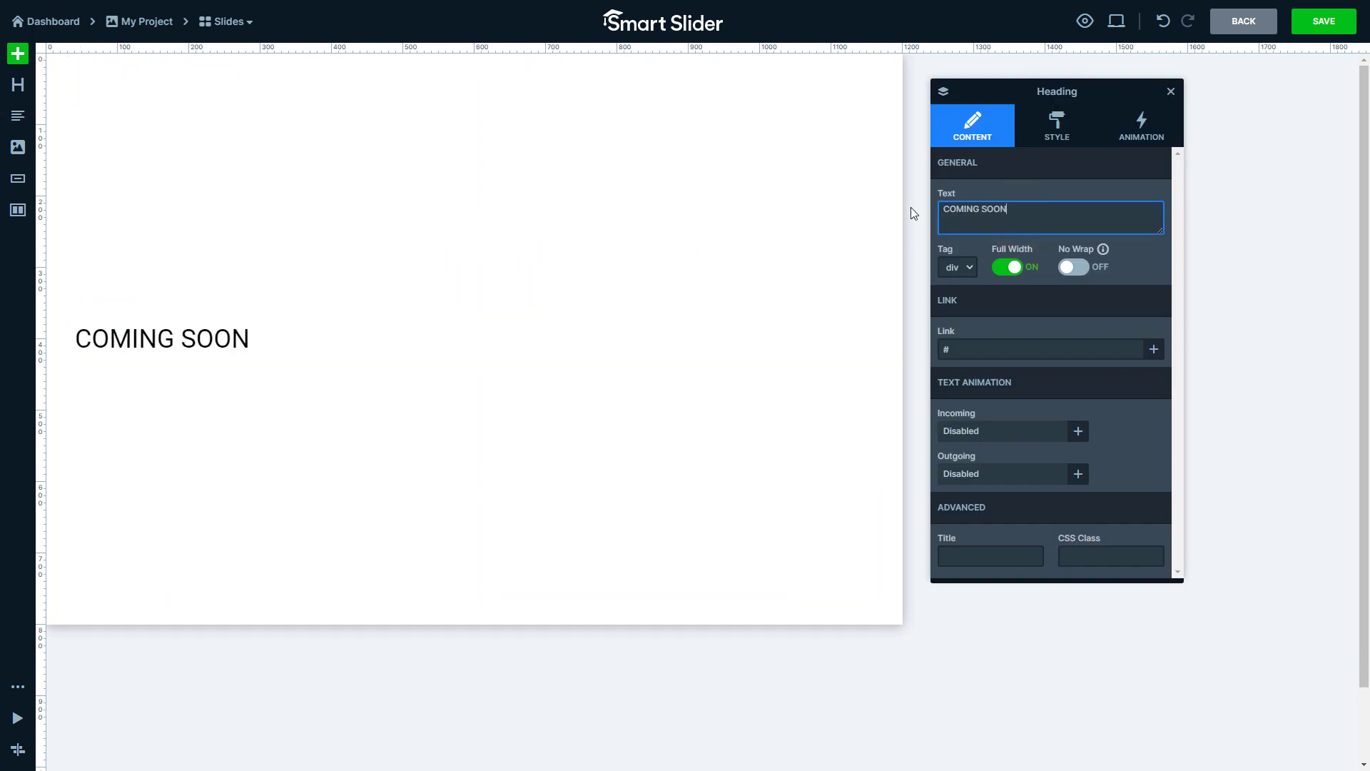
Step: Set the COMING SOON heading's font family to Dosis and its text color to 46647CCC
click(1040, 143)
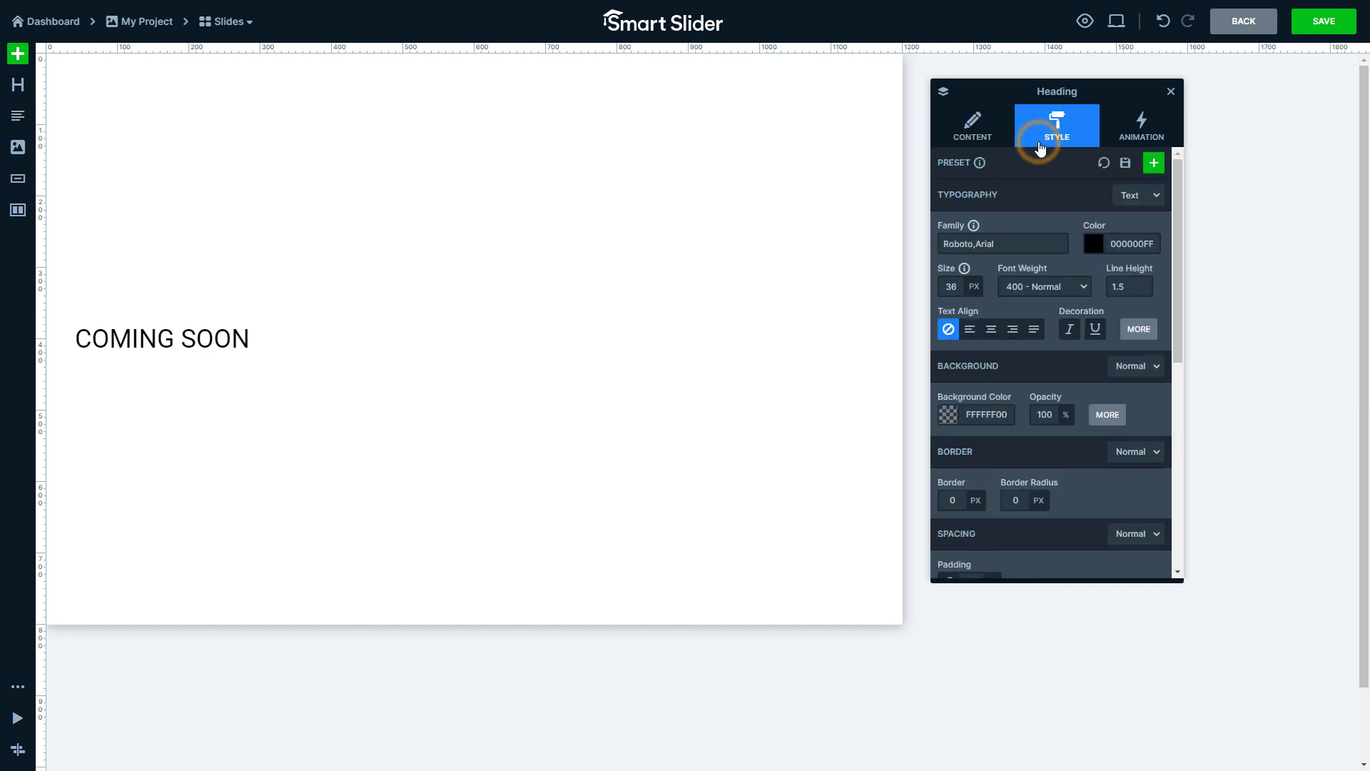
click(1005, 238)
text(Dosi)
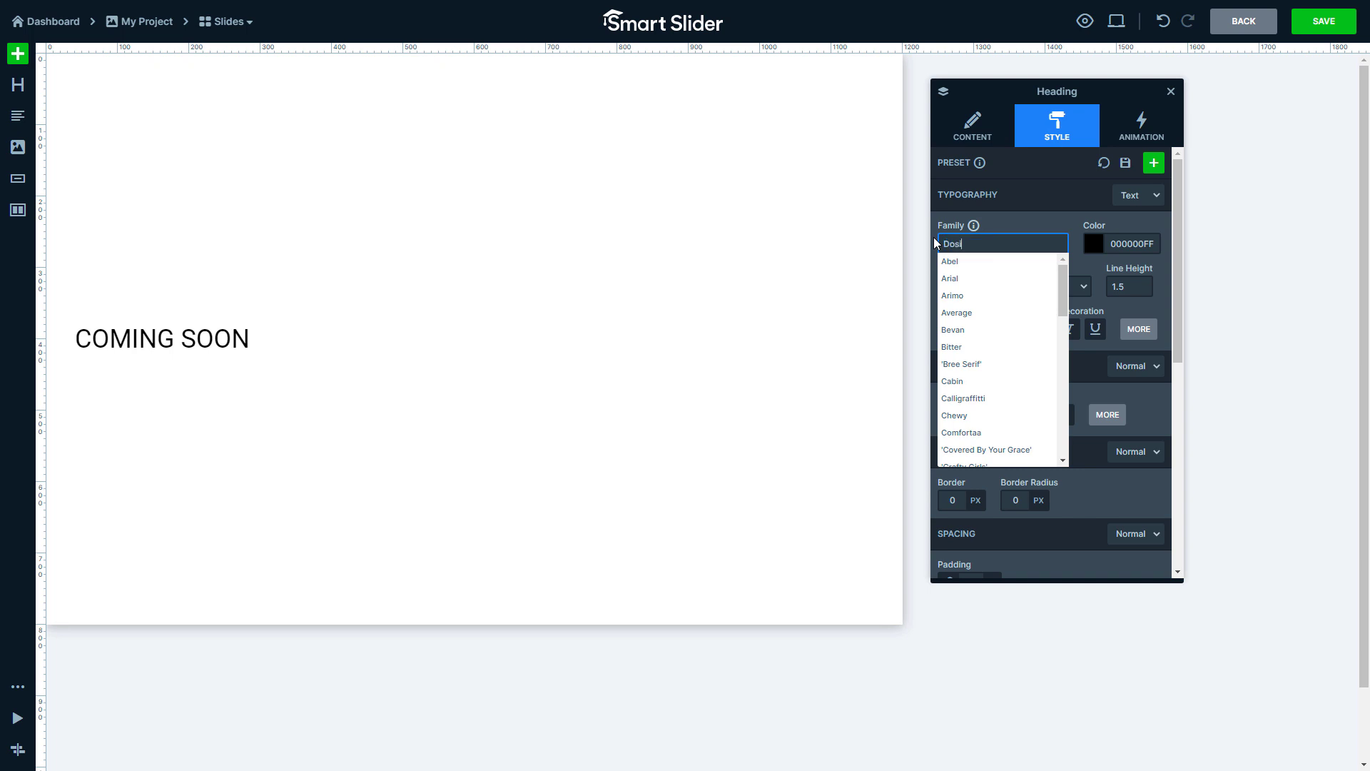
text(s)
key(Return)
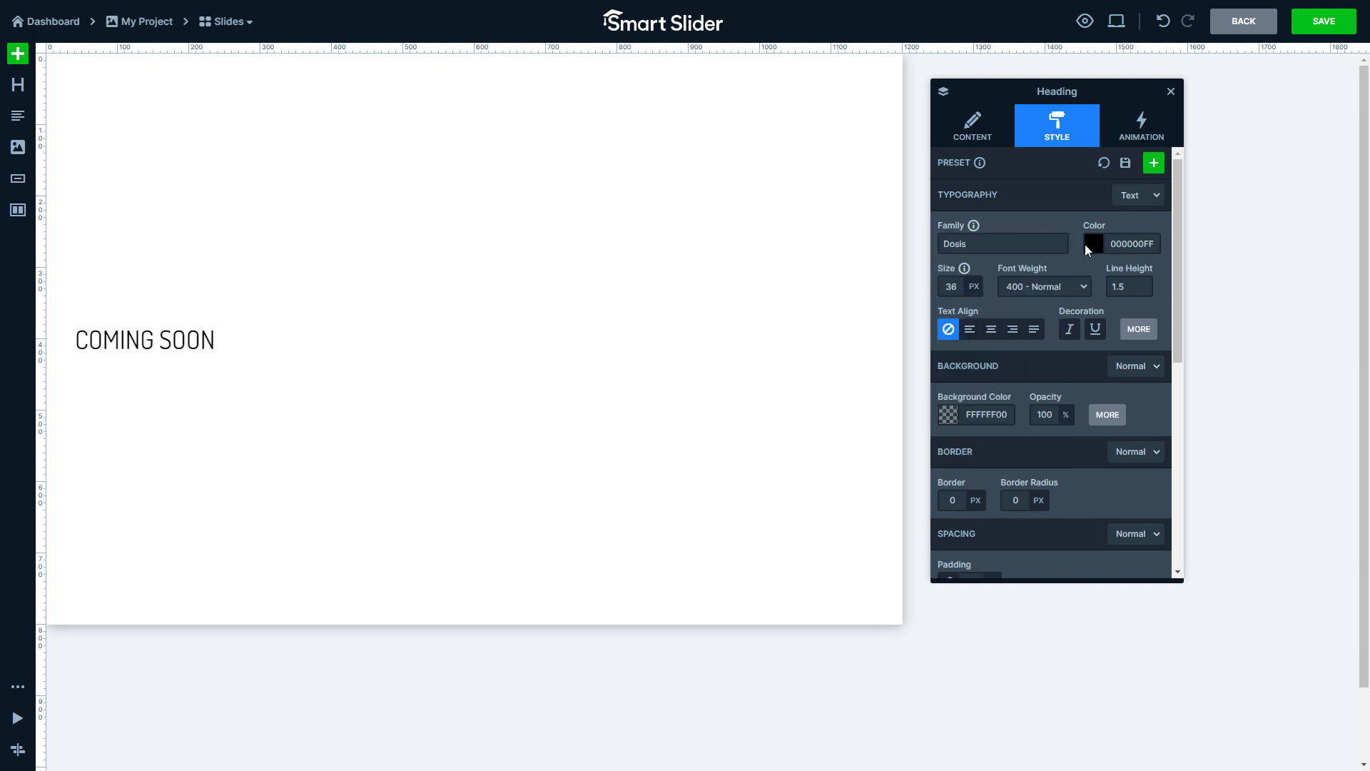
double_click(1128, 246)
text(46647CCC)
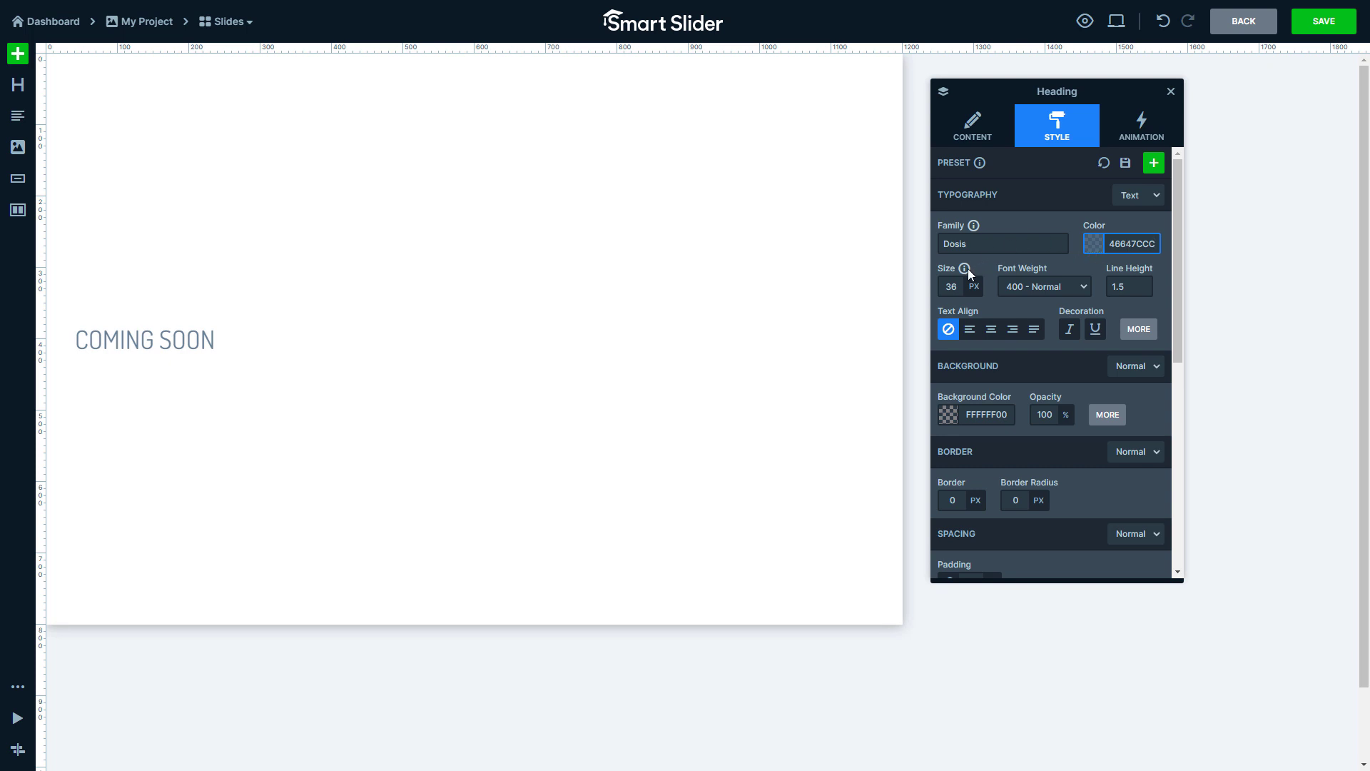
Step: Set the COMING SOON heading's font size to 20 px, weight to 700 - Bold and line height to 1.2
double_click(949, 285)
text(20)
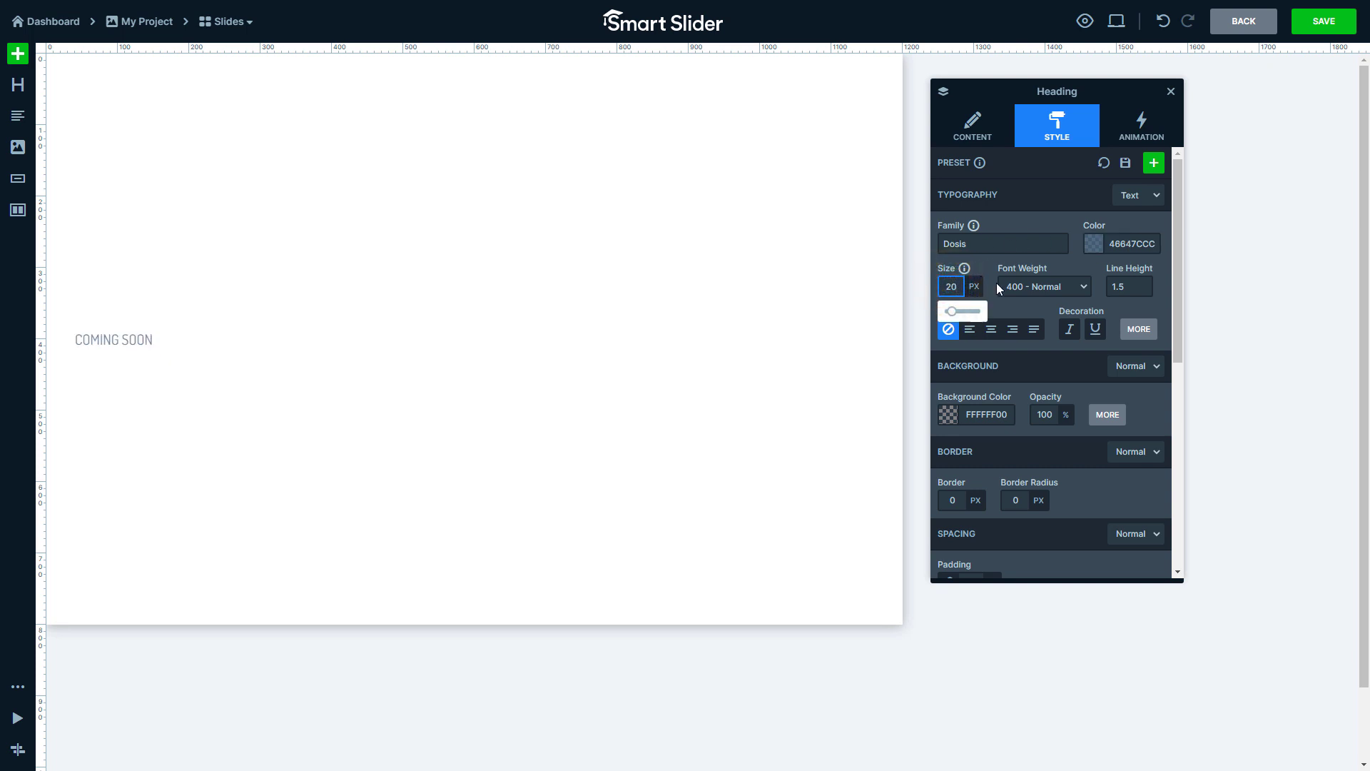
click(1028, 287)
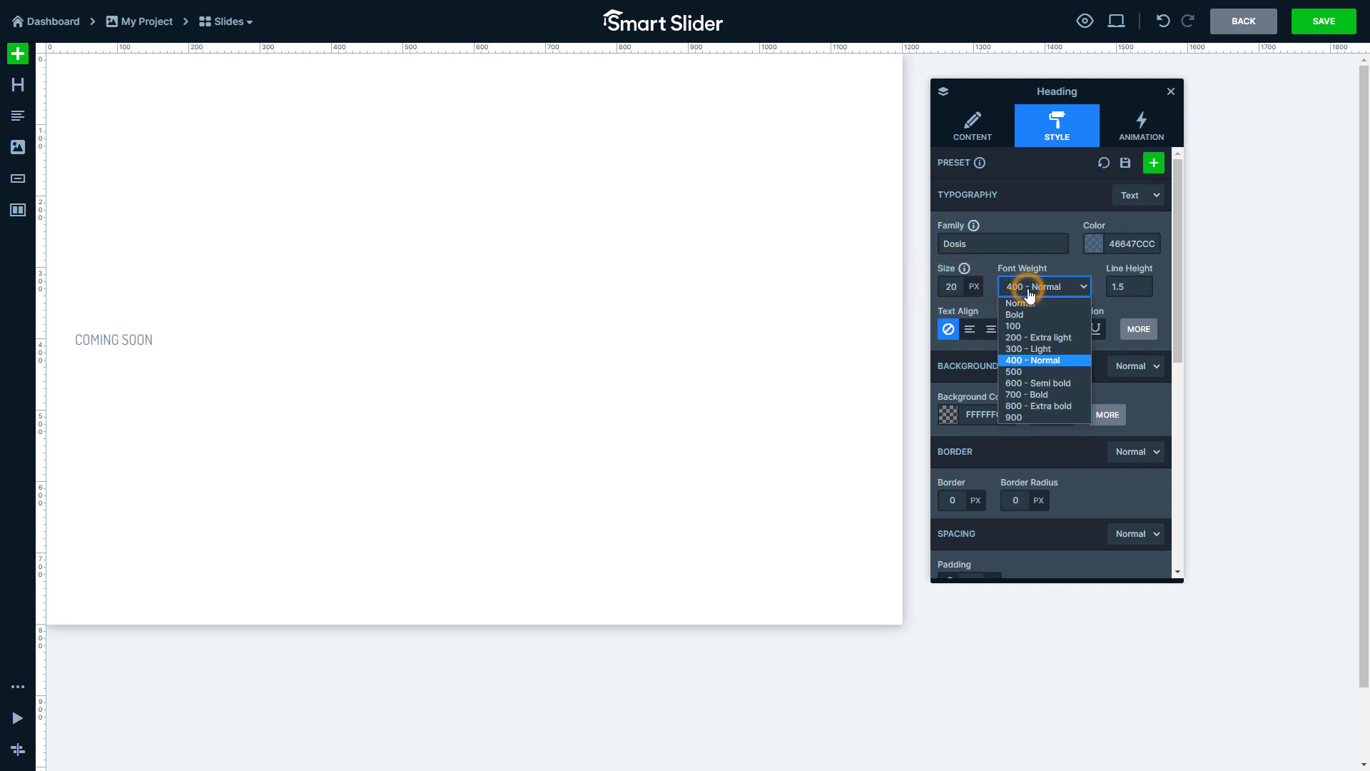
click(1027, 394)
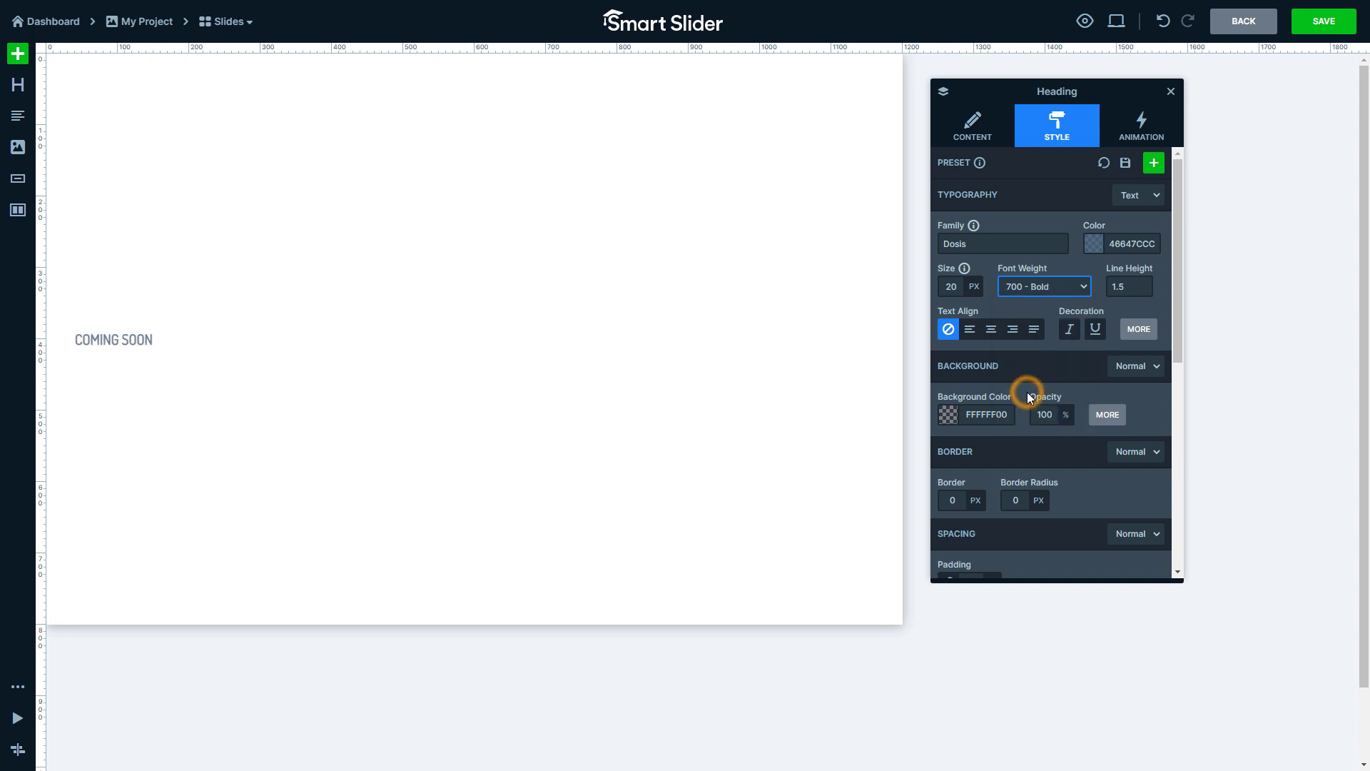
click(1135, 287)
click(1116, 338)
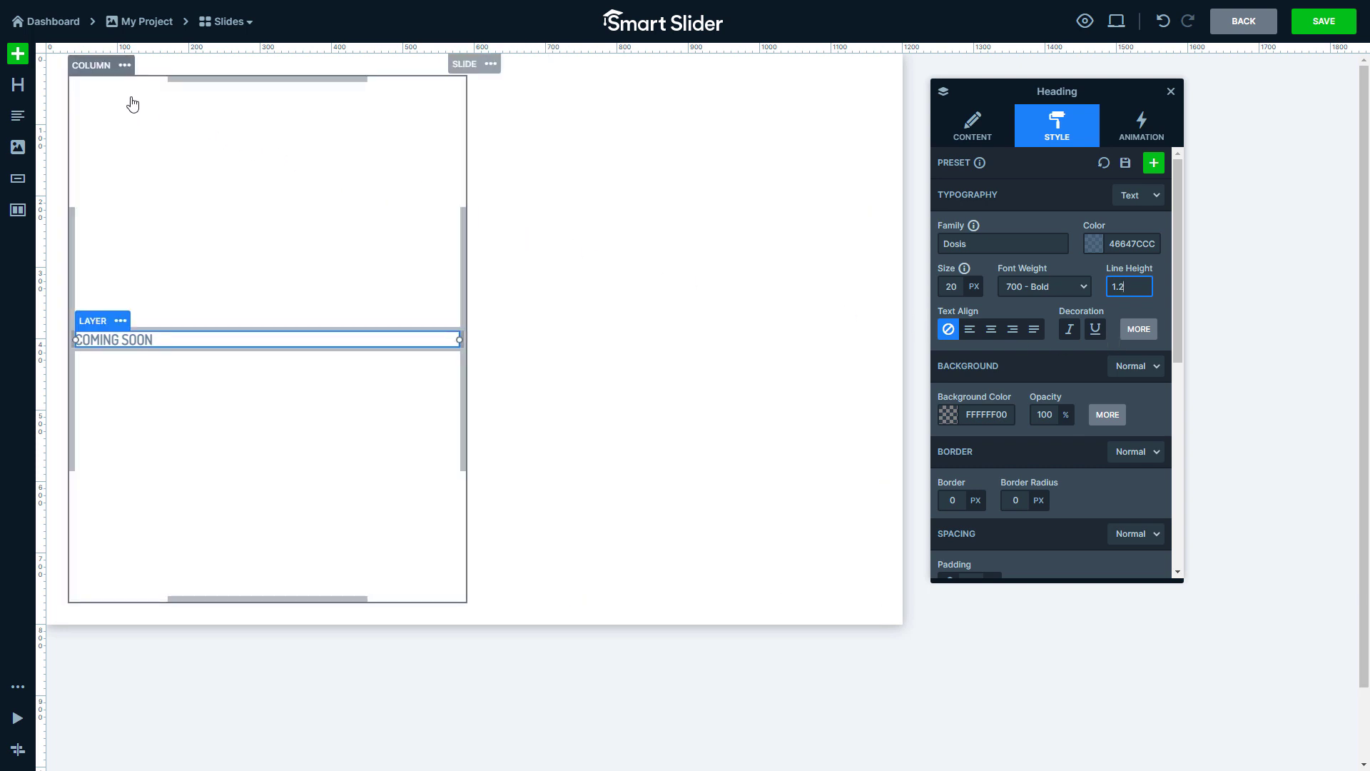
Step: Add a highlighted heading below COMING SOON with the before text "We are currently working on a super new"
click(16, 57)
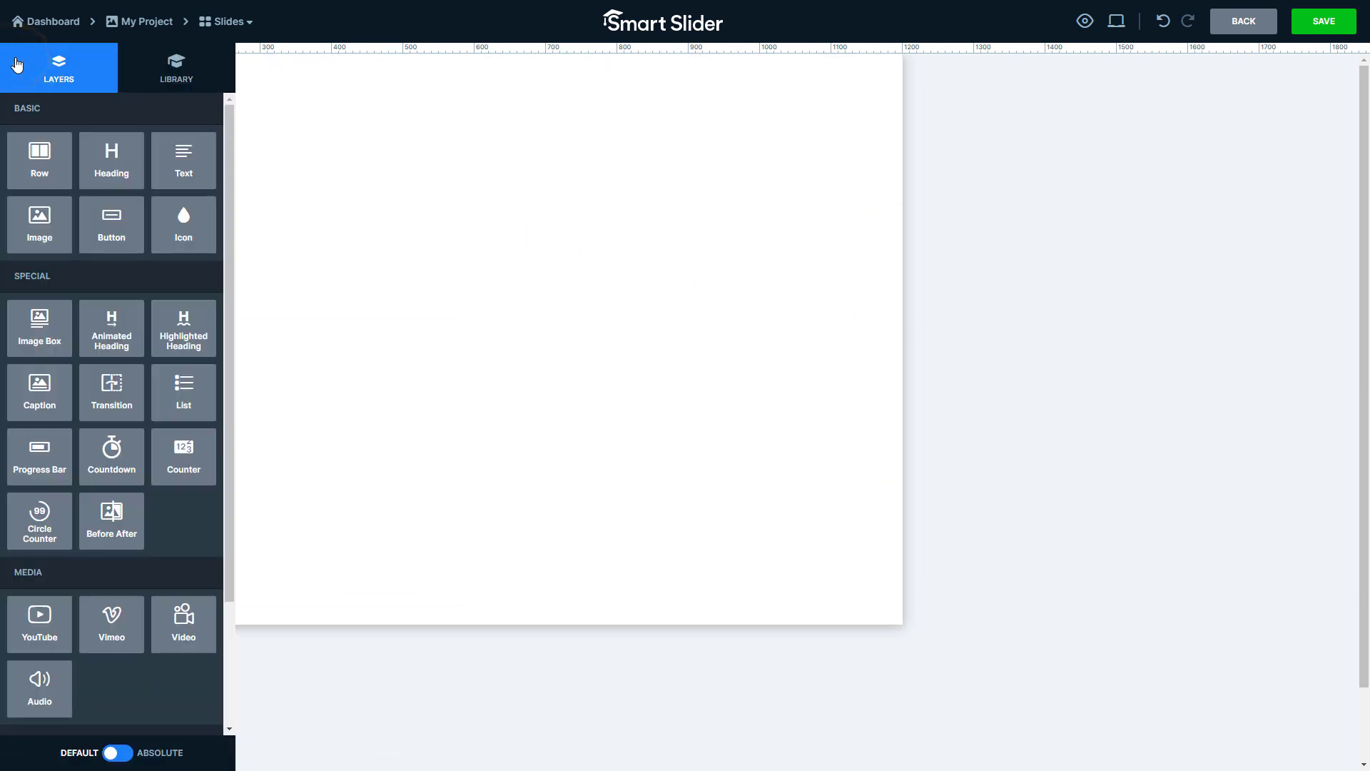
drag(174, 338, 223, 370)
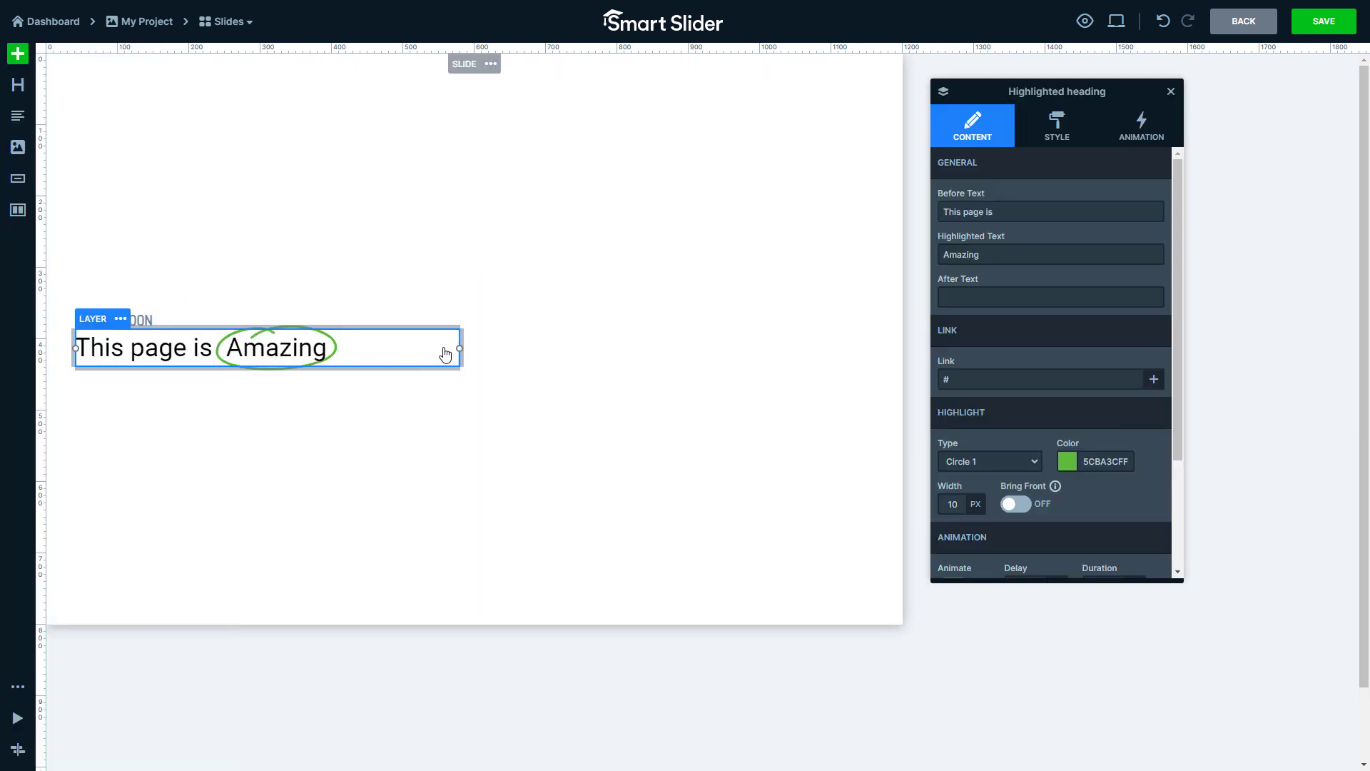
click(1025, 212)
triple_click(1025, 212)
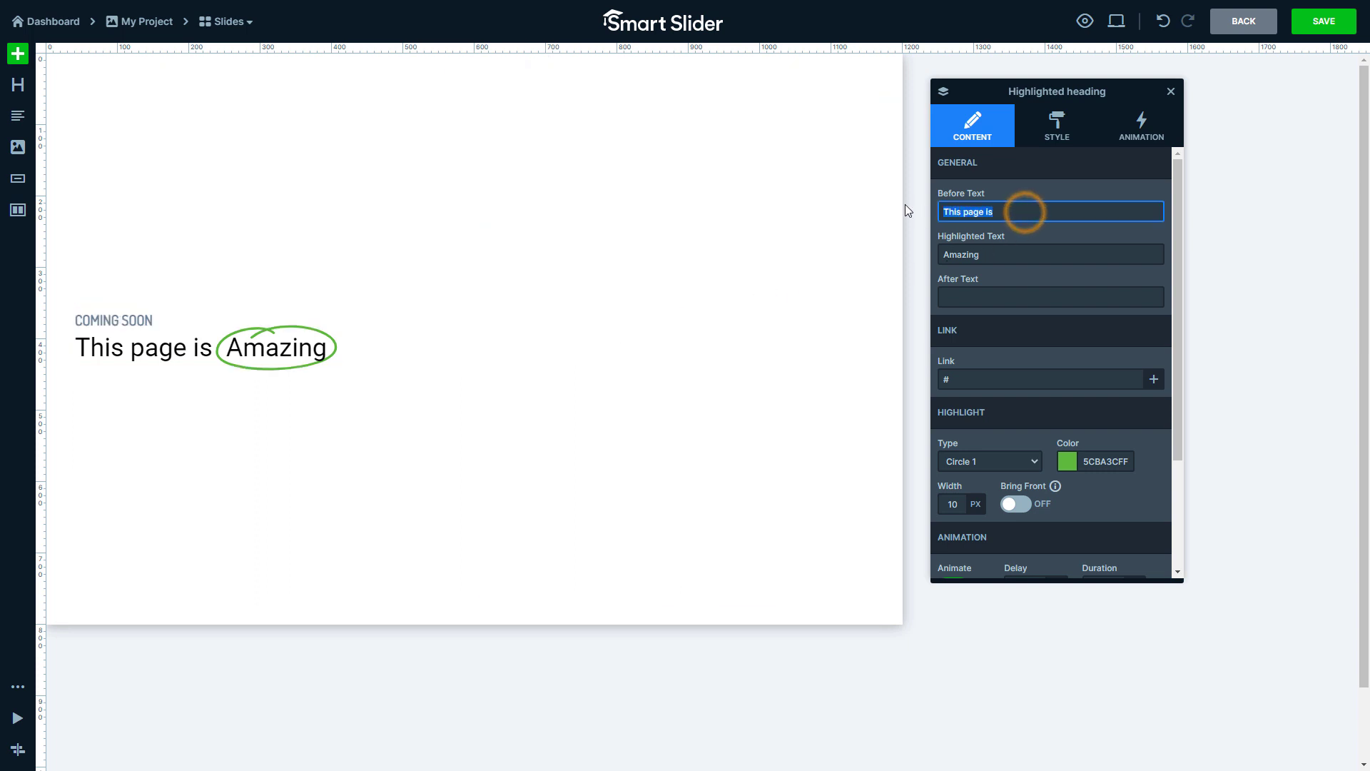
text(We are currently working on a super new)
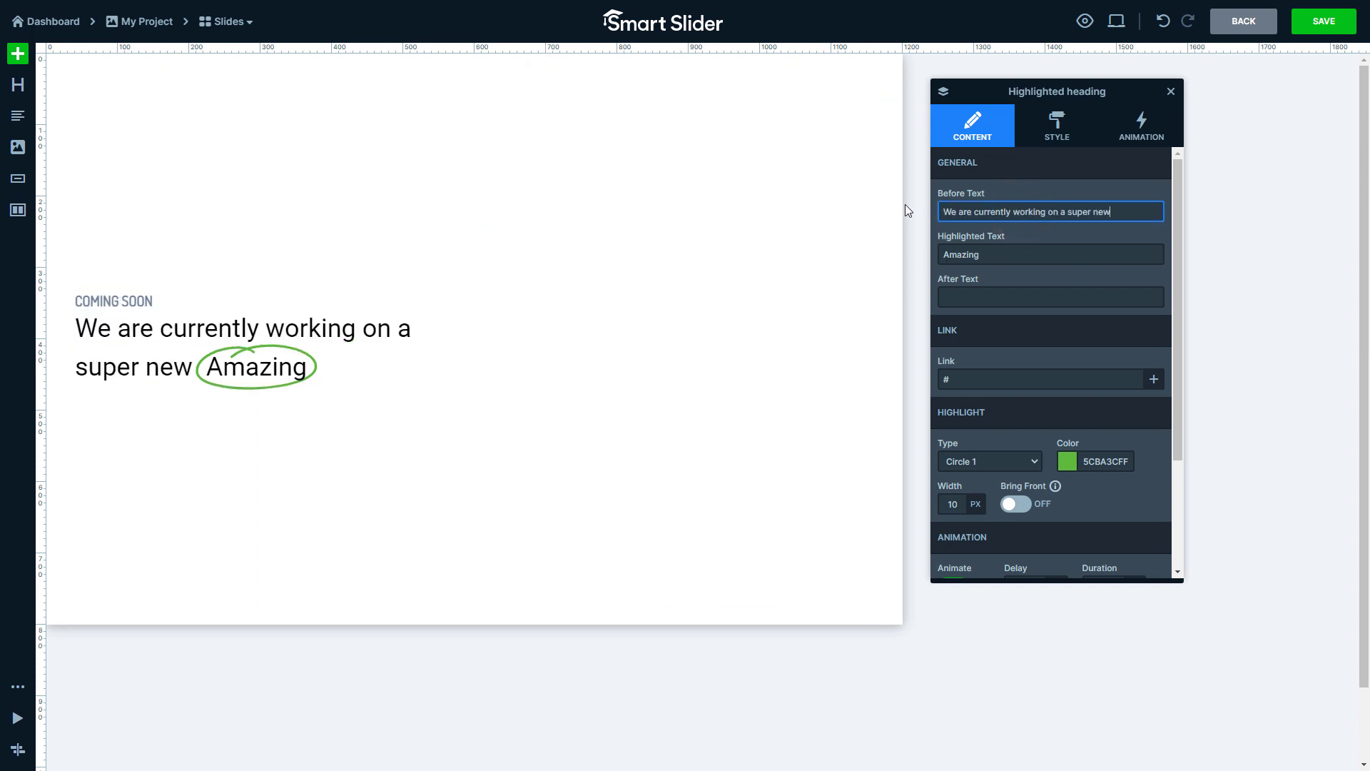
Step: Set the highlighted text to "website." and the highlight color to 0048C5FF
triple_click(979, 251)
text(website.)
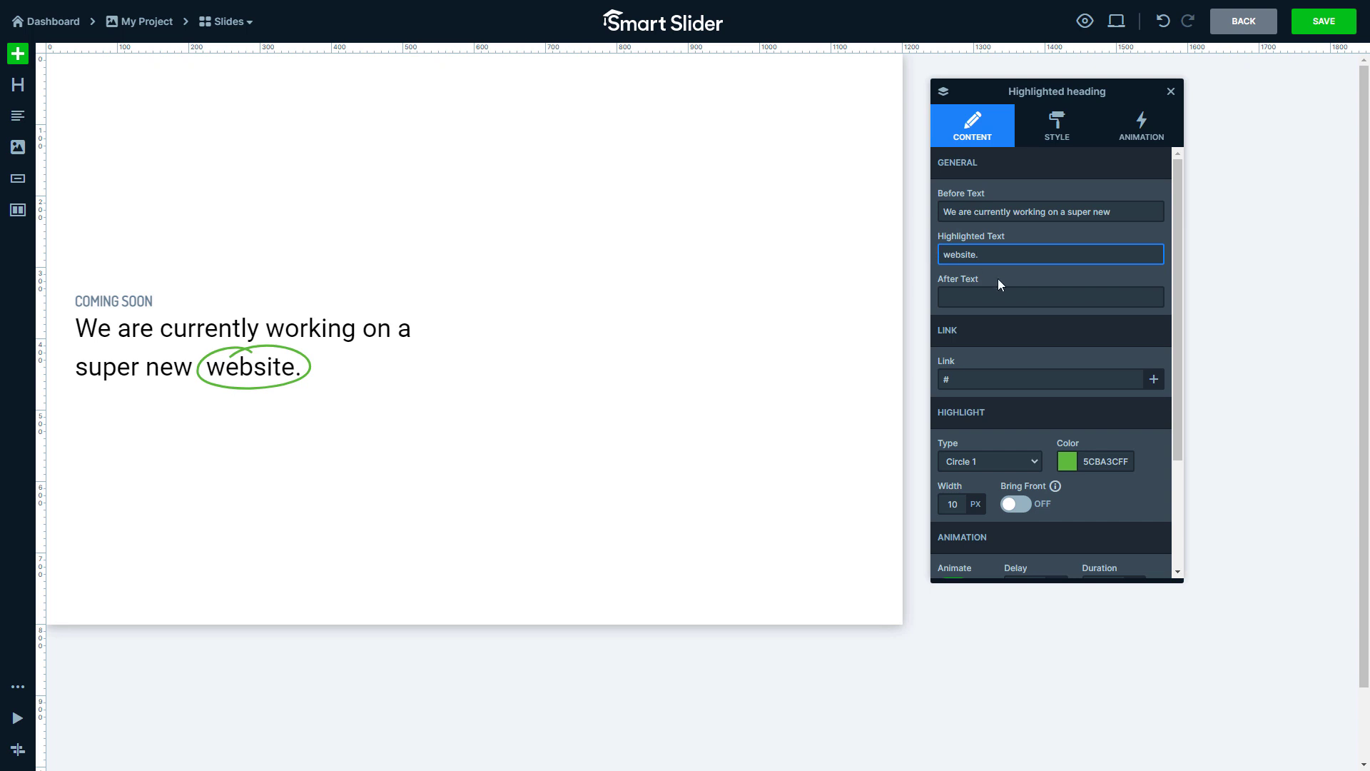
triple_click(1106, 462)
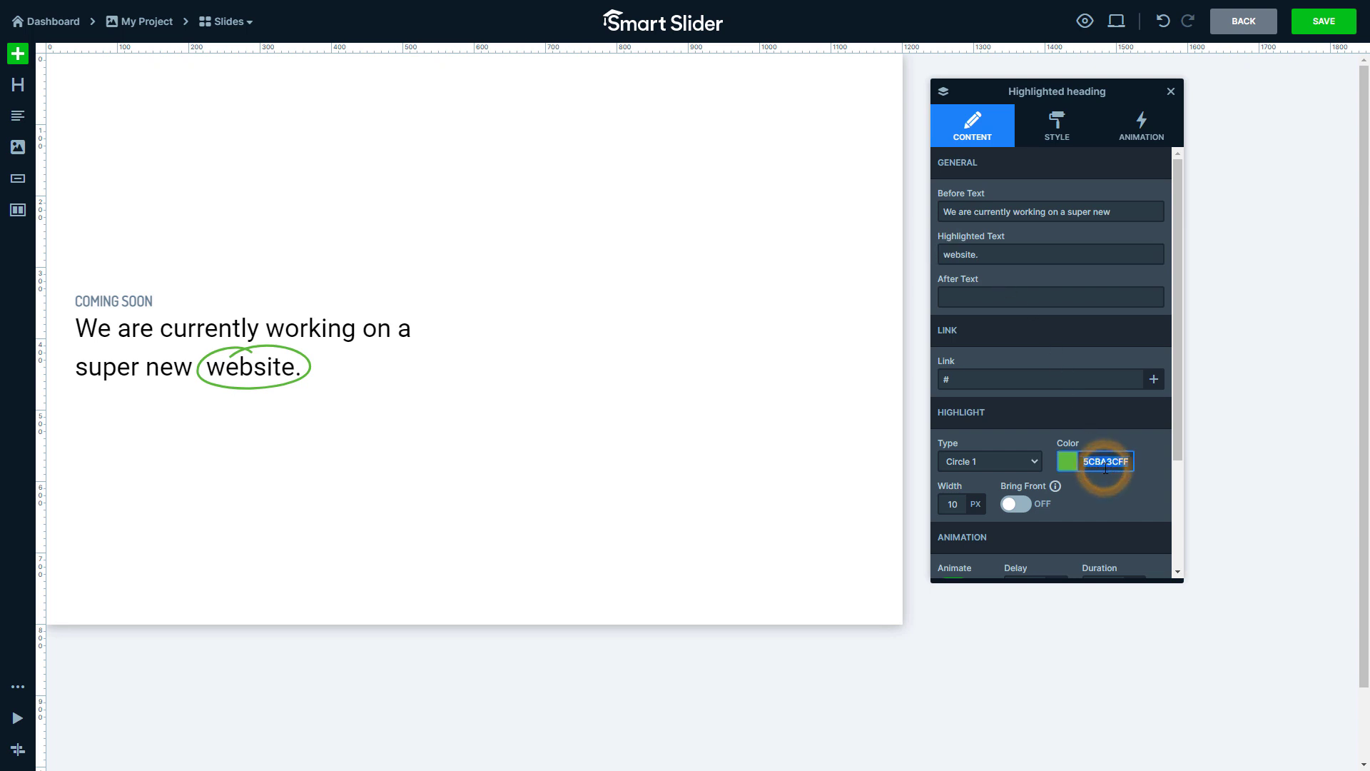
text(0048C5FF)
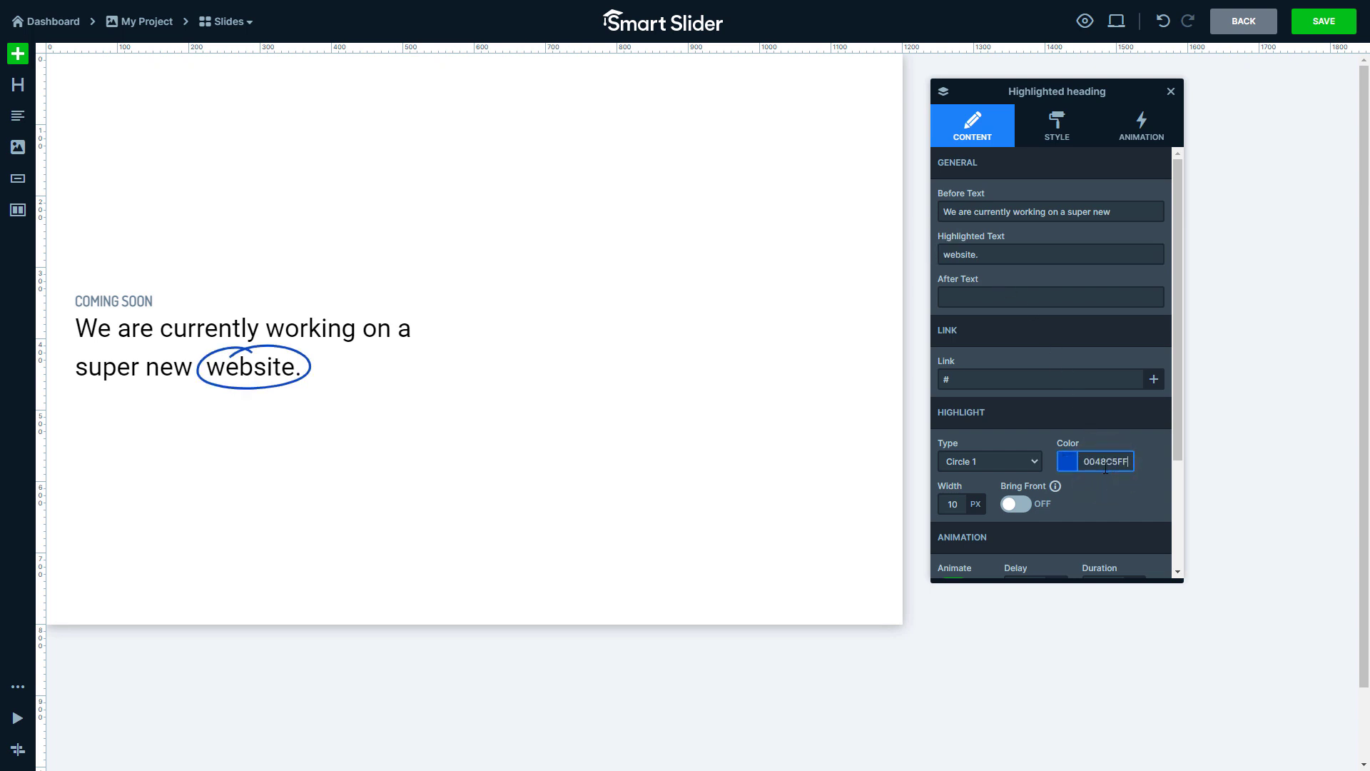
Step: Set the highlighted heading's font family to Dosis and its text color to 243844FF
click(1053, 146)
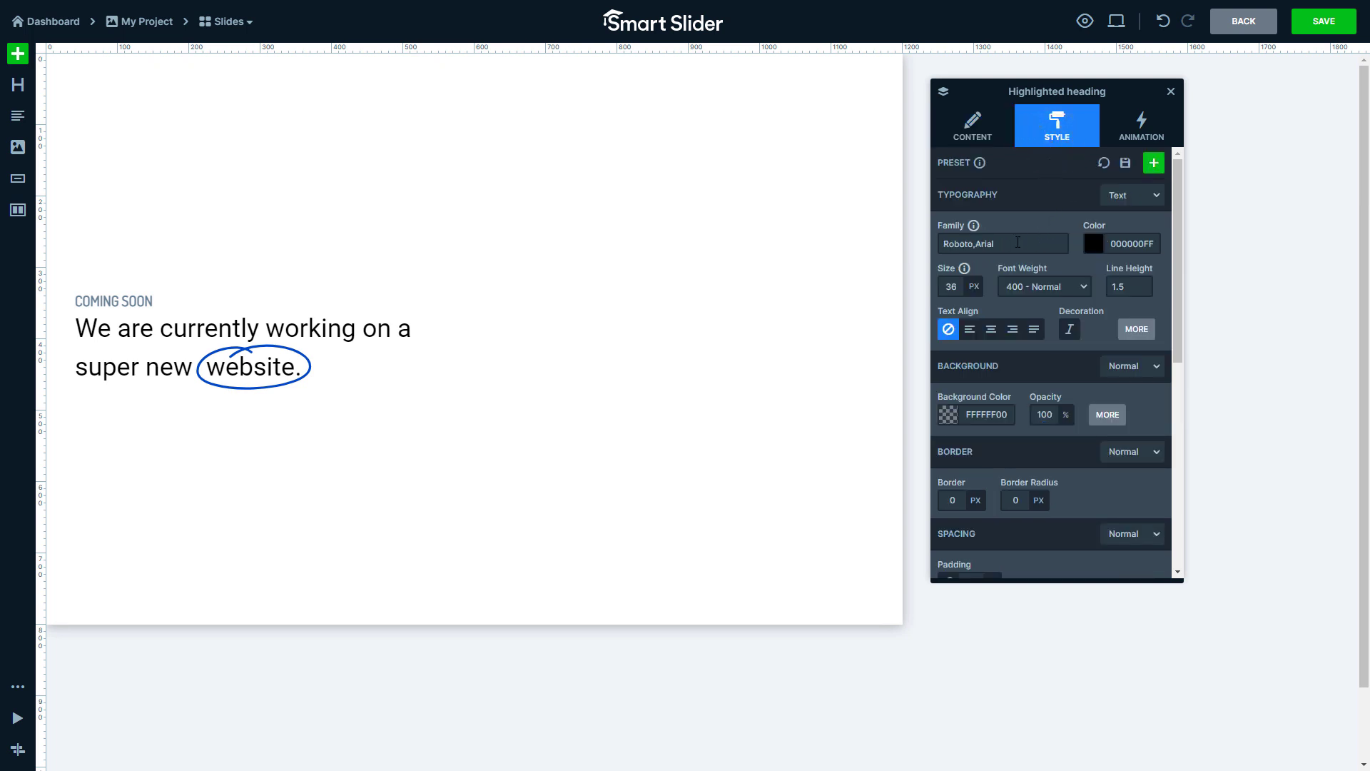
drag(1015, 242, 918, 243)
text(Dosis)
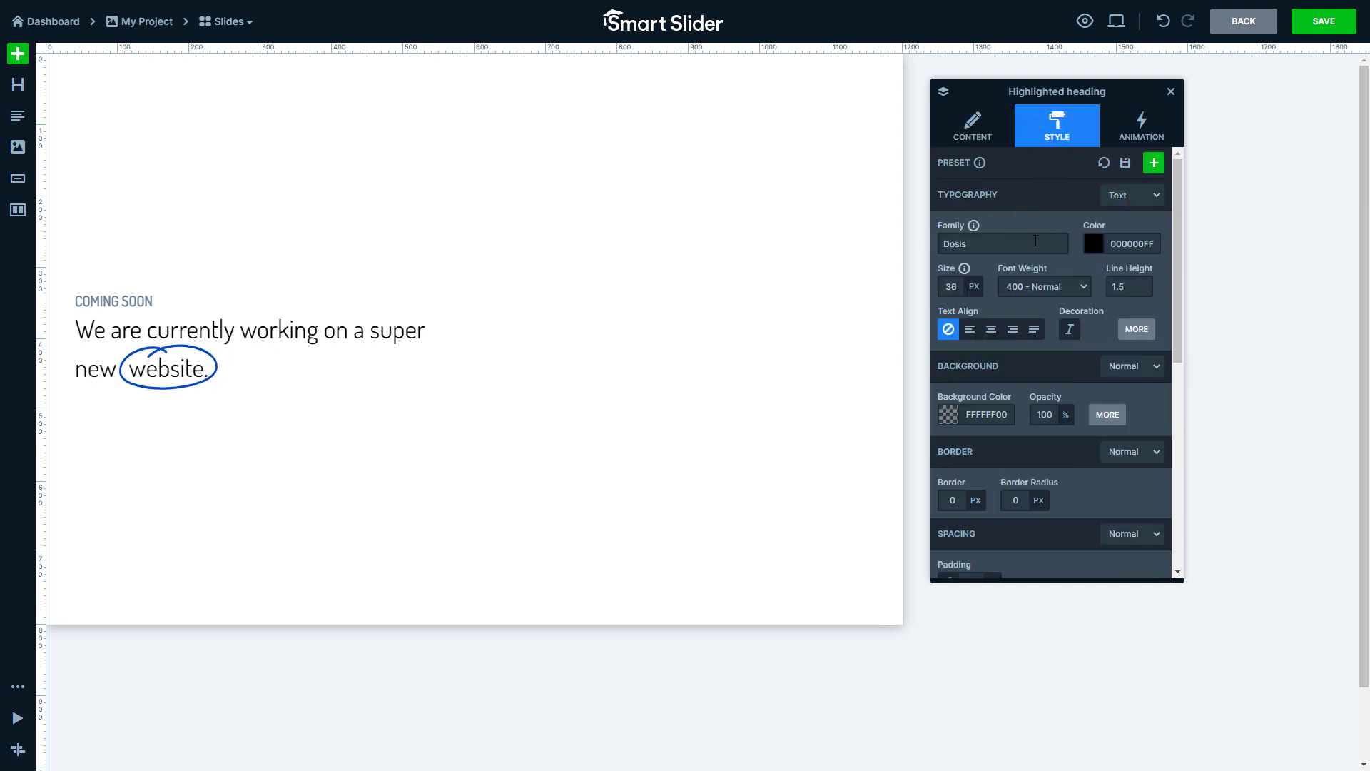
triple_click(1128, 247)
text(243B44FF)
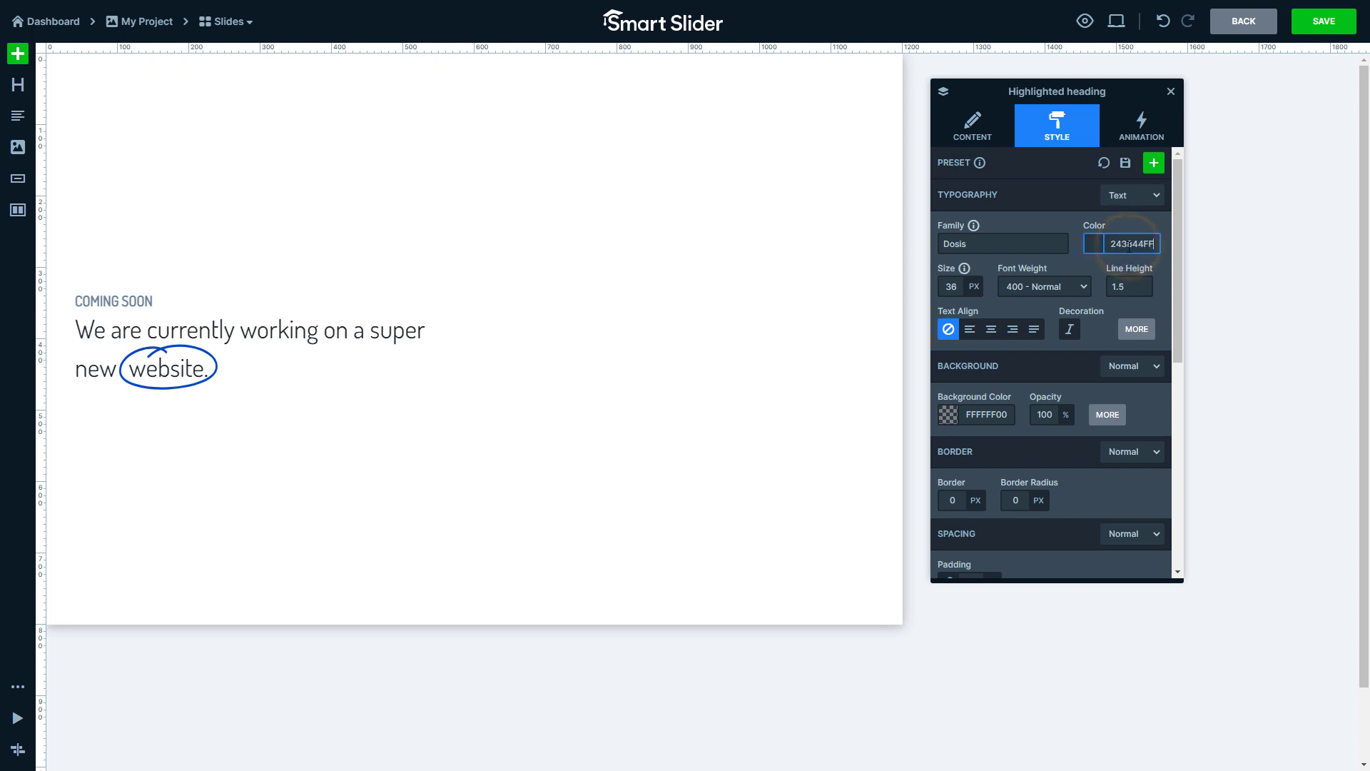
Step: Set the highlighted heading's font size to 44 px, weight to 300 - Light and line height to 1.1, and add space below it
double_click(951, 286)
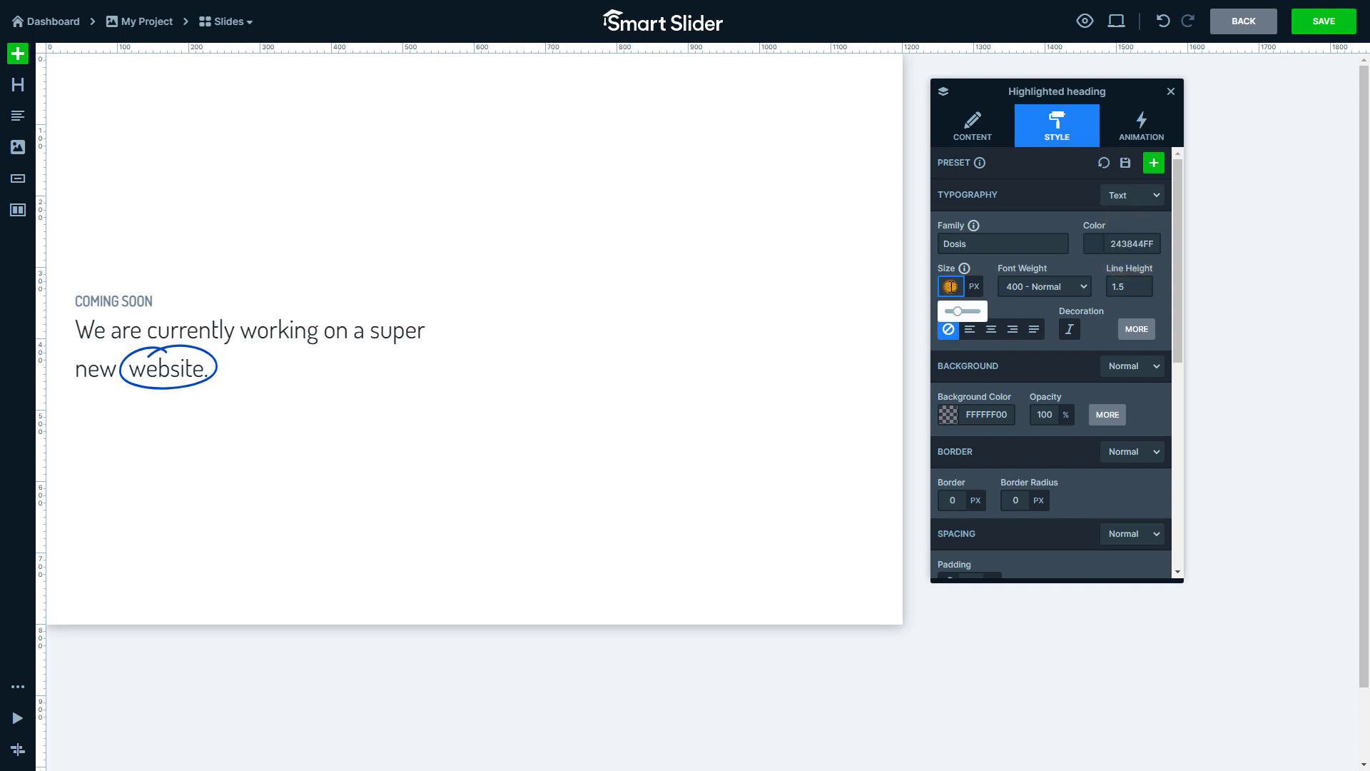
text(44)
click(1024, 287)
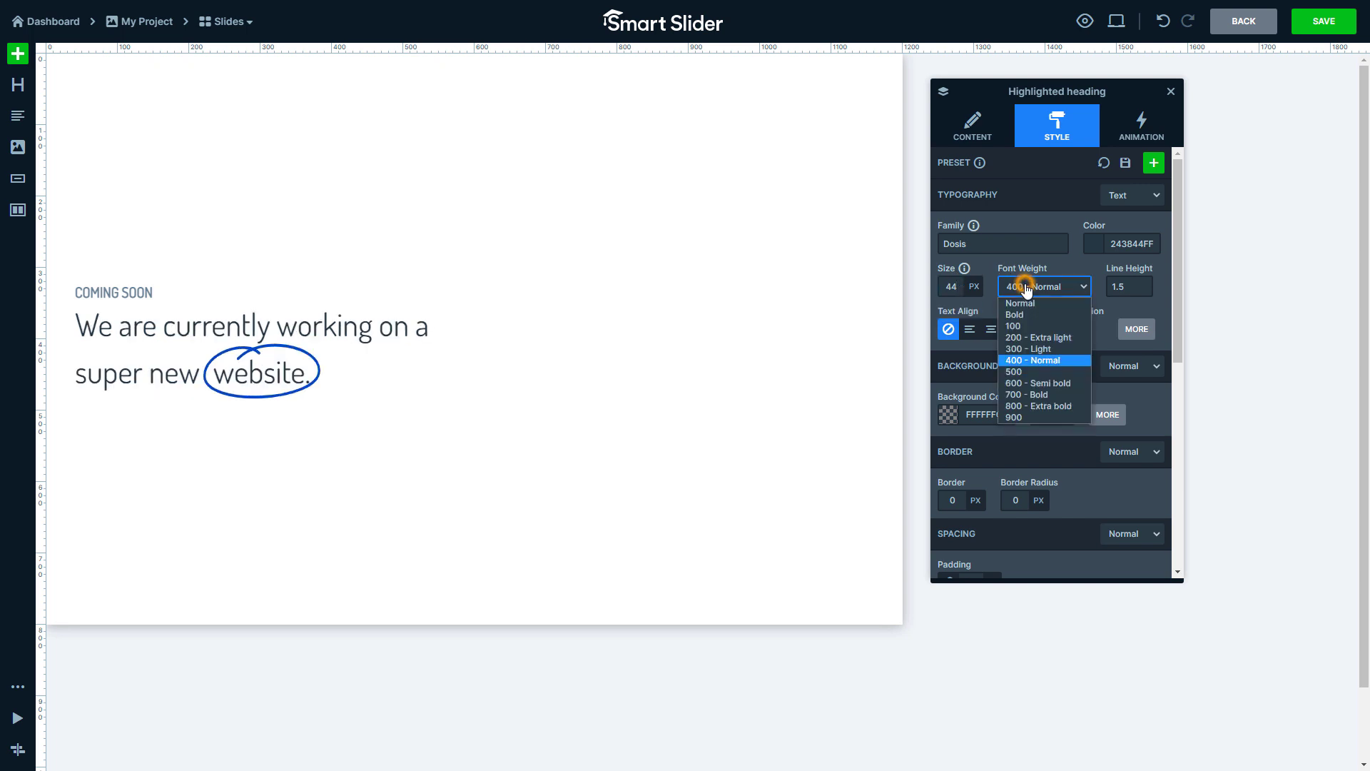
click(1030, 348)
click(1120, 287)
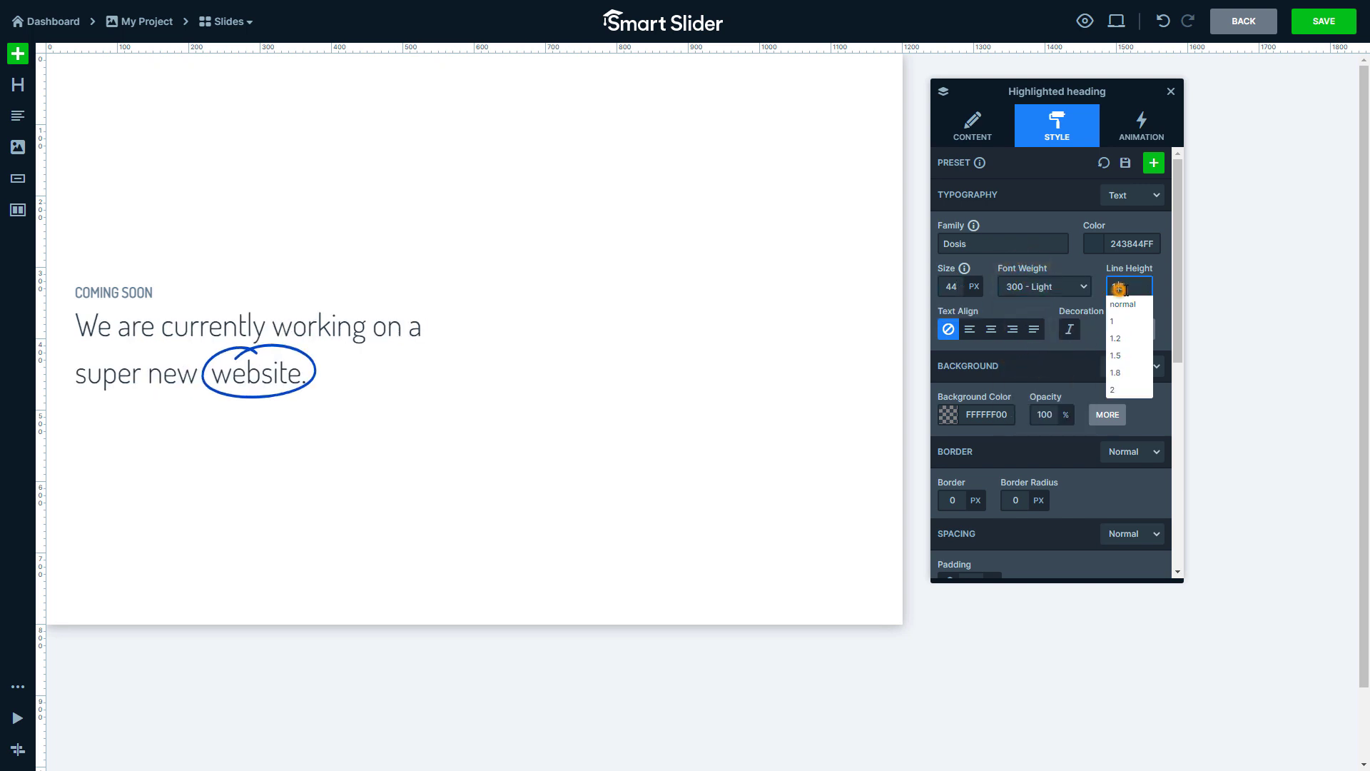
text(1.1)
click(1158, 289)
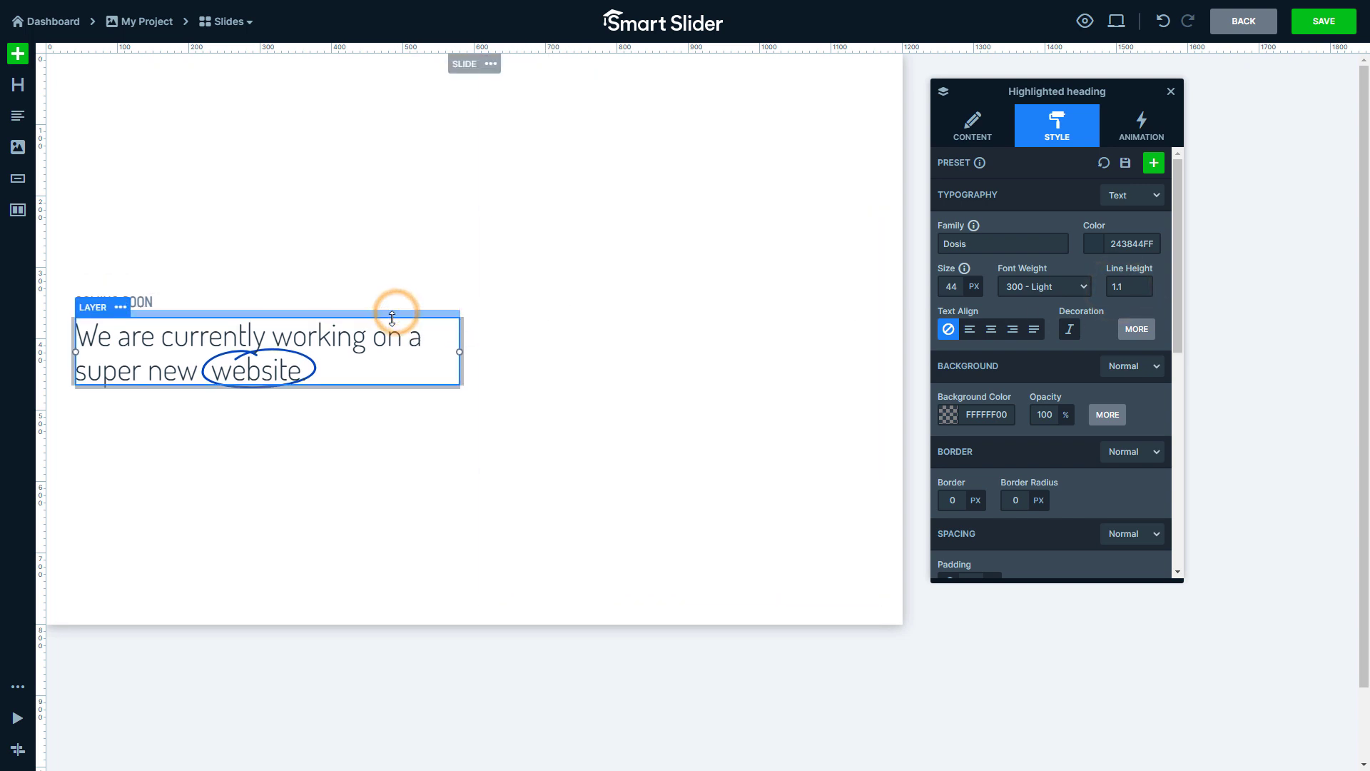
drag(382, 385, 384, 396)
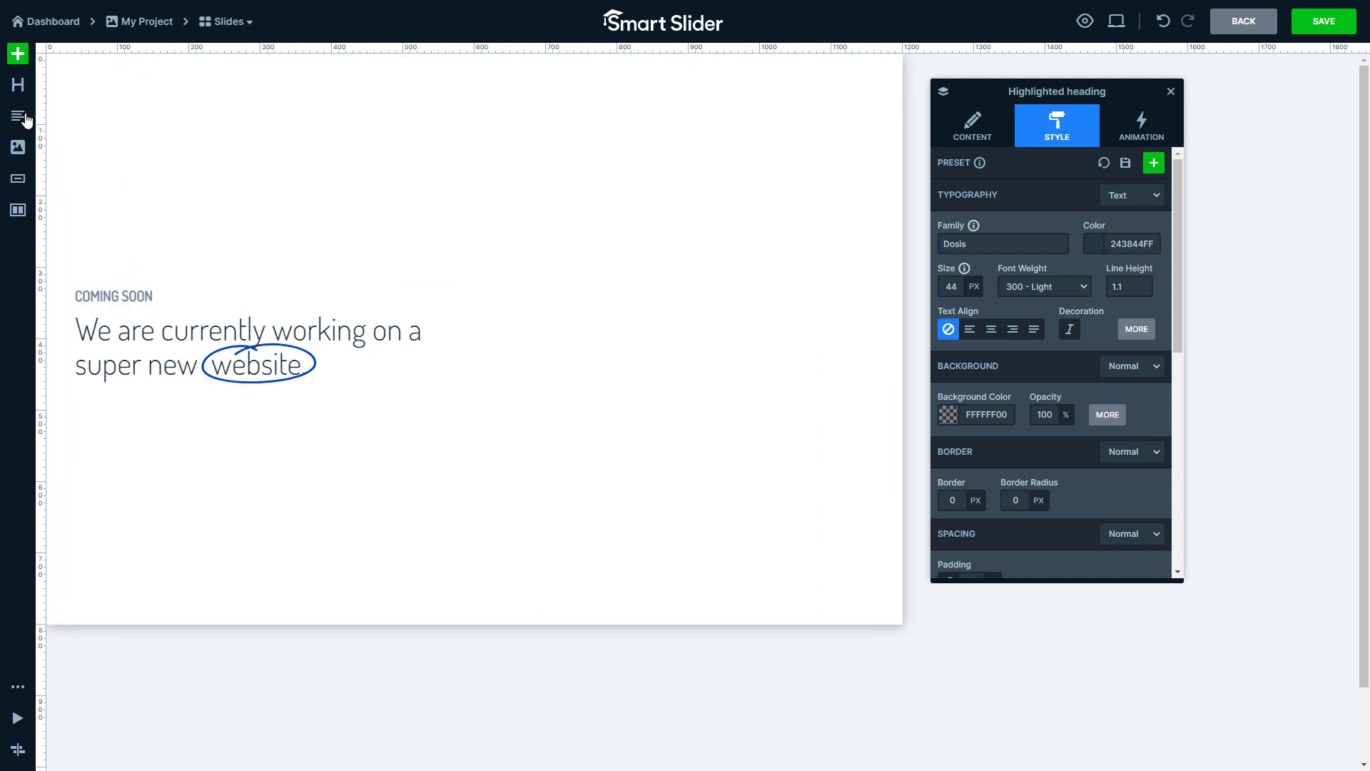
Step: Add a text layer below the highlighted heading, starting from "Sed do eiusmod", styled in Dosis, 18 px, color 46647CCC, line height 1.3
drag(18, 115, 237, 426)
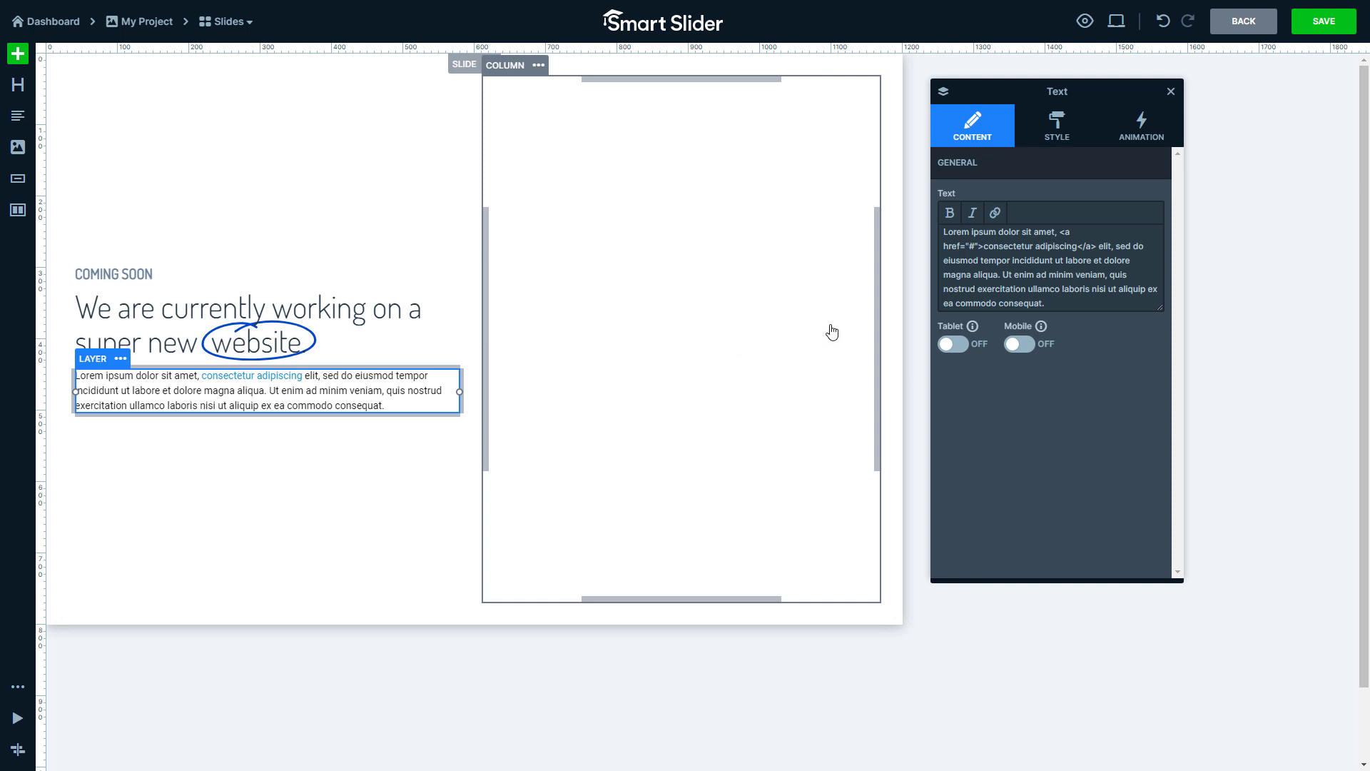
drag(1127, 246, 926, 229)
text(S)
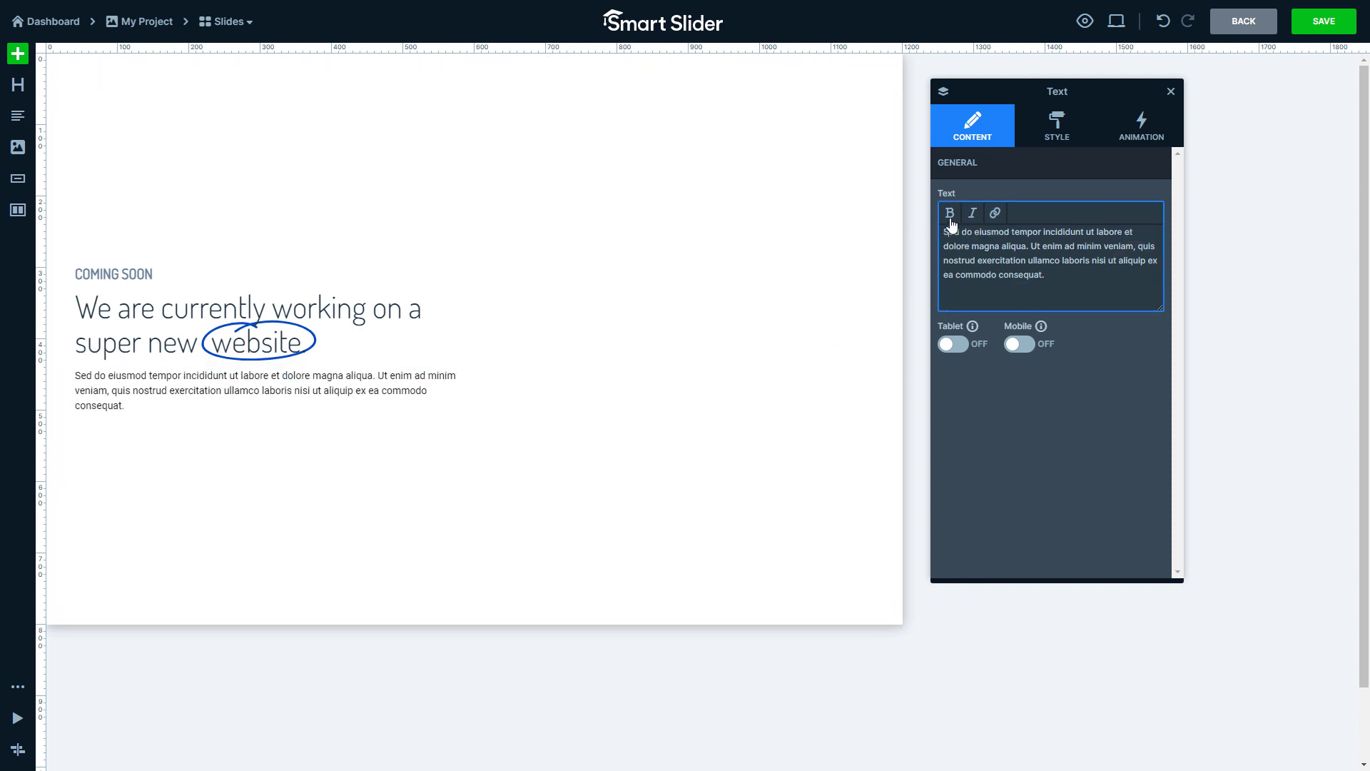
click(1050, 146)
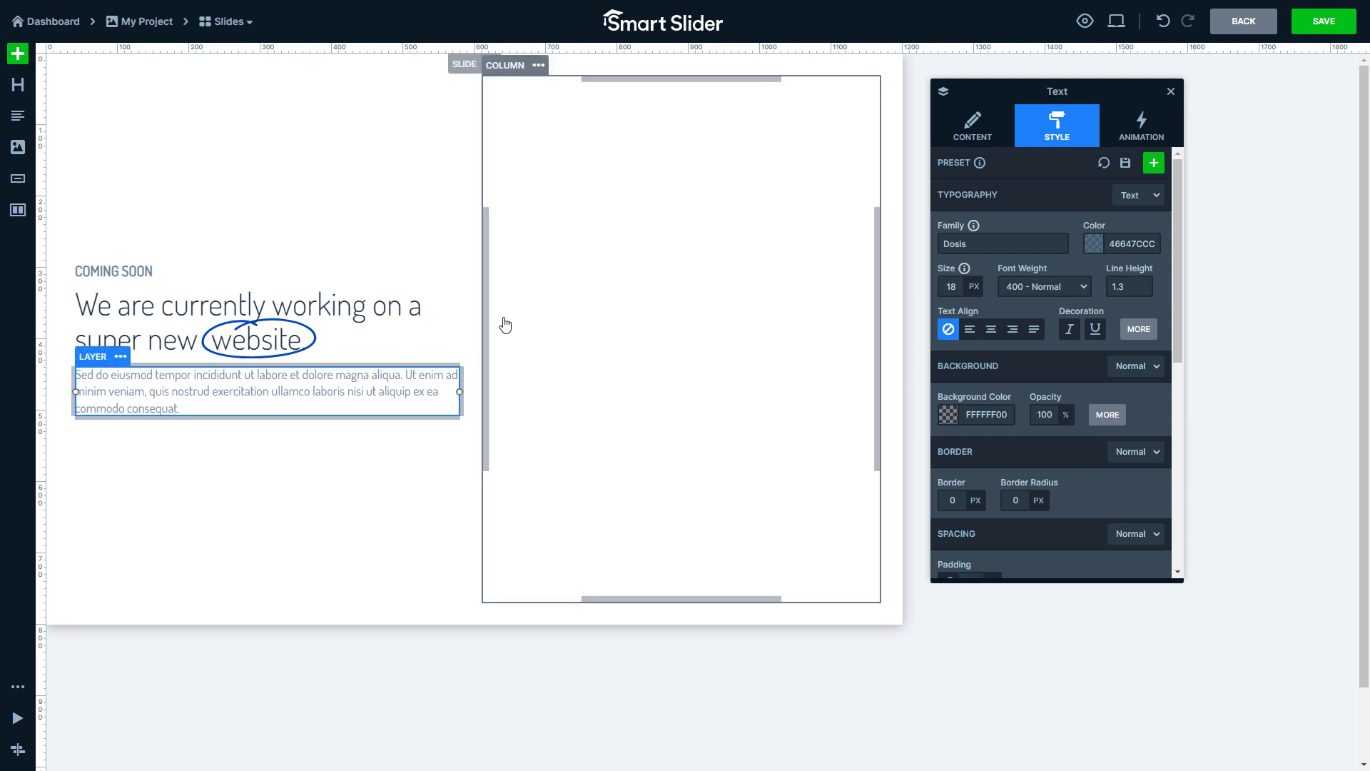
Step: Add a button below the paragraph text and label it "Notify Me"
drag(21, 190, 134, 412)
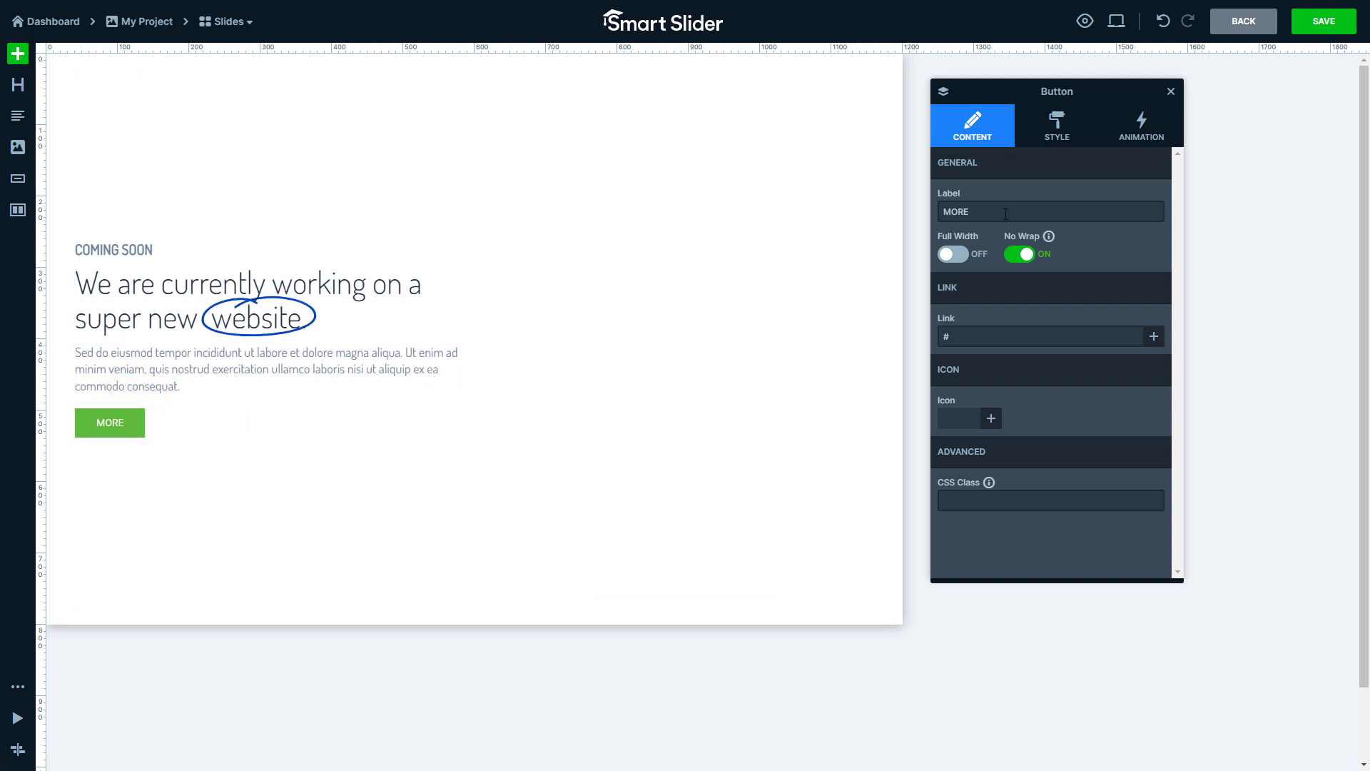
double_click(1005, 212)
text(Notify Me)
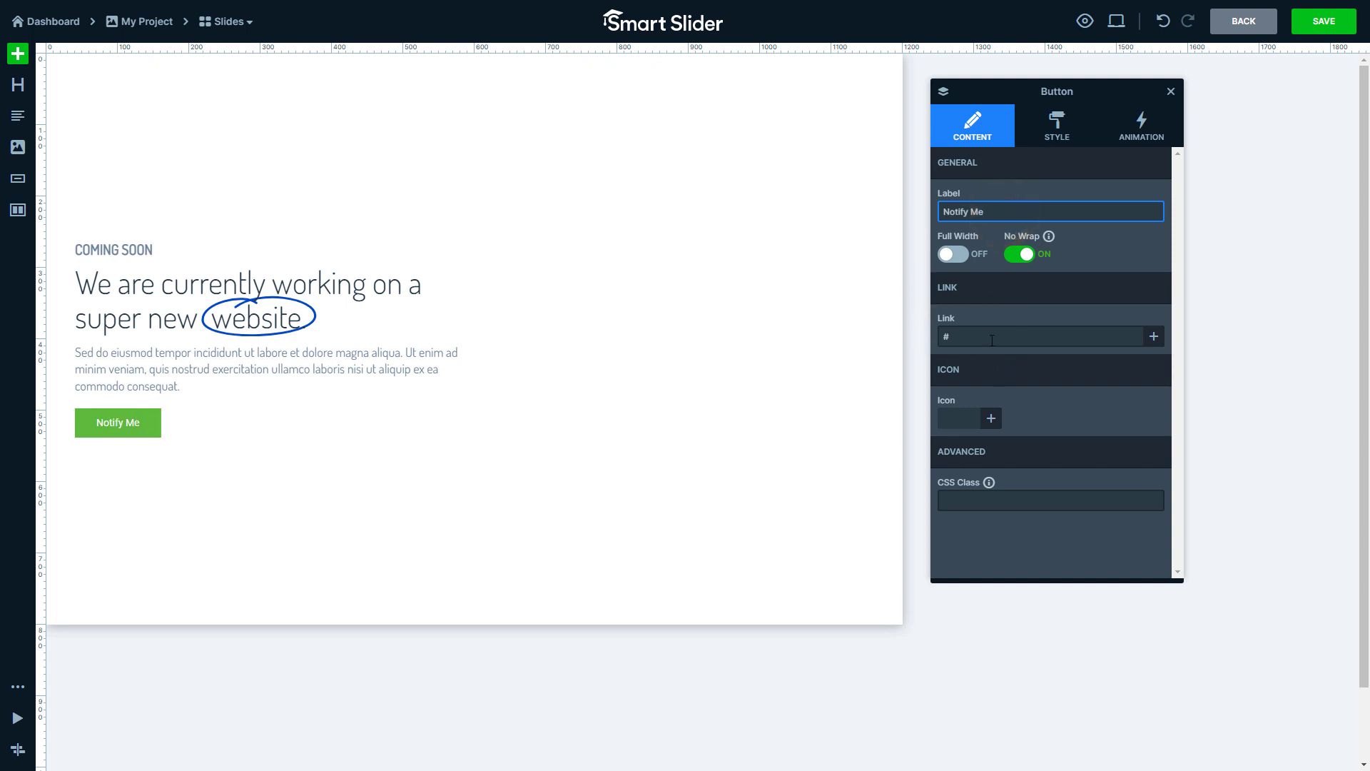
Step: Style the Notify Me button in Dosis, 16 px, 700 - Bold, line height 1.25, with background color 0048C5FF
click(1043, 142)
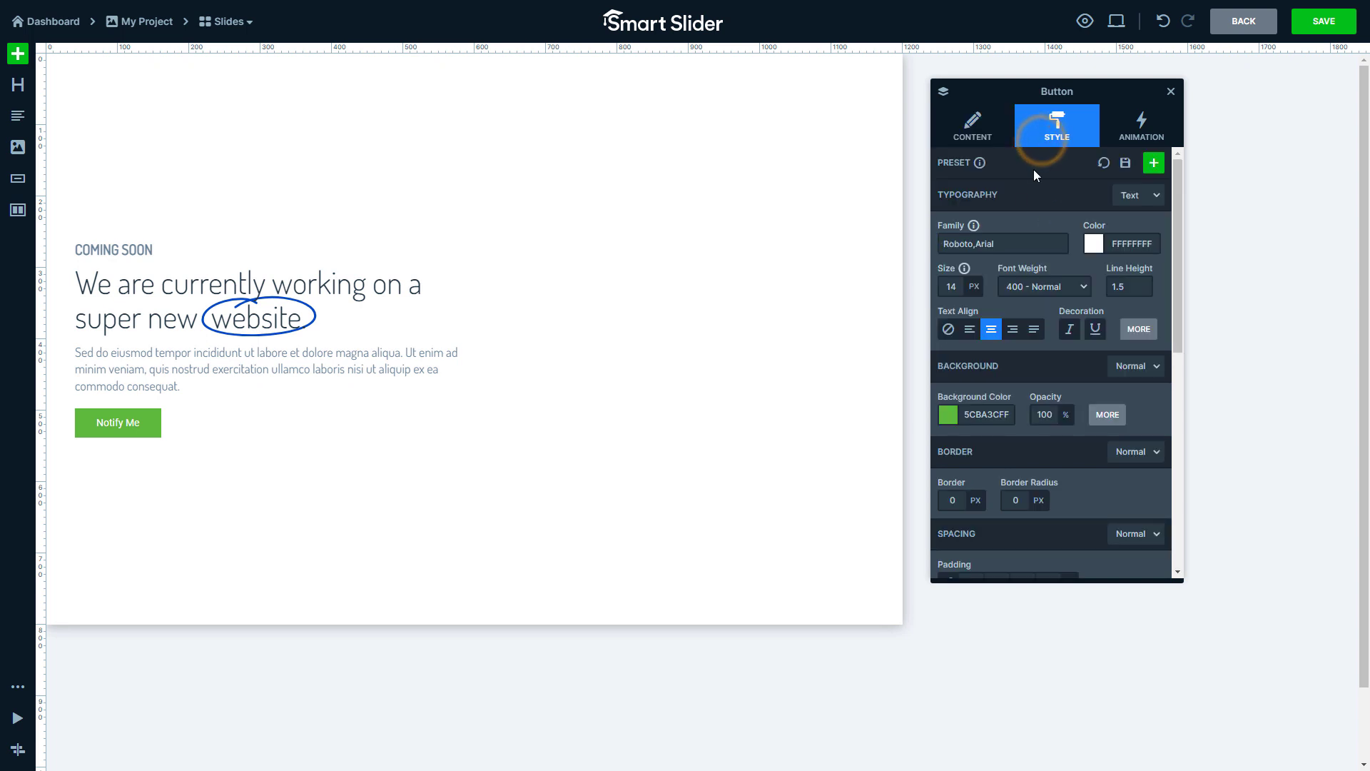
double_click(1004, 241)
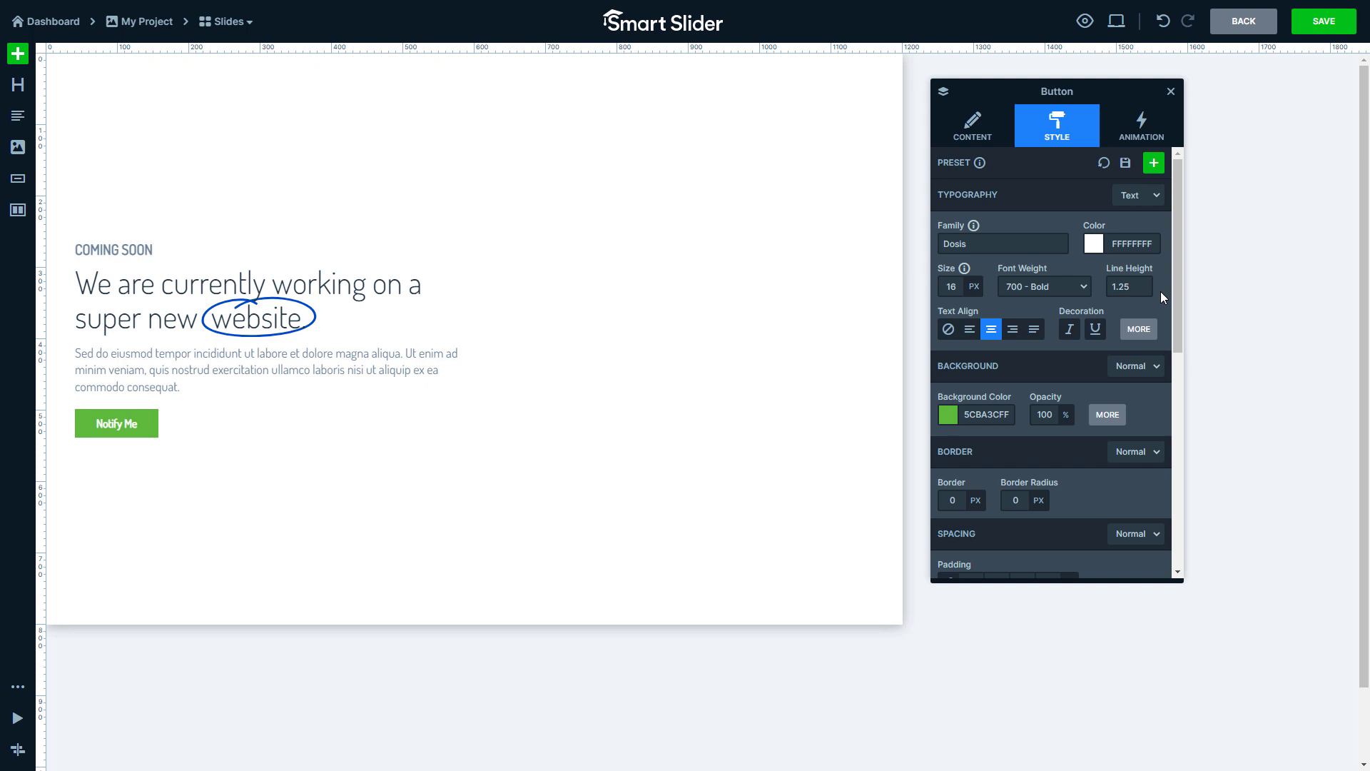
click(982, 411)
text(0046C5FF)
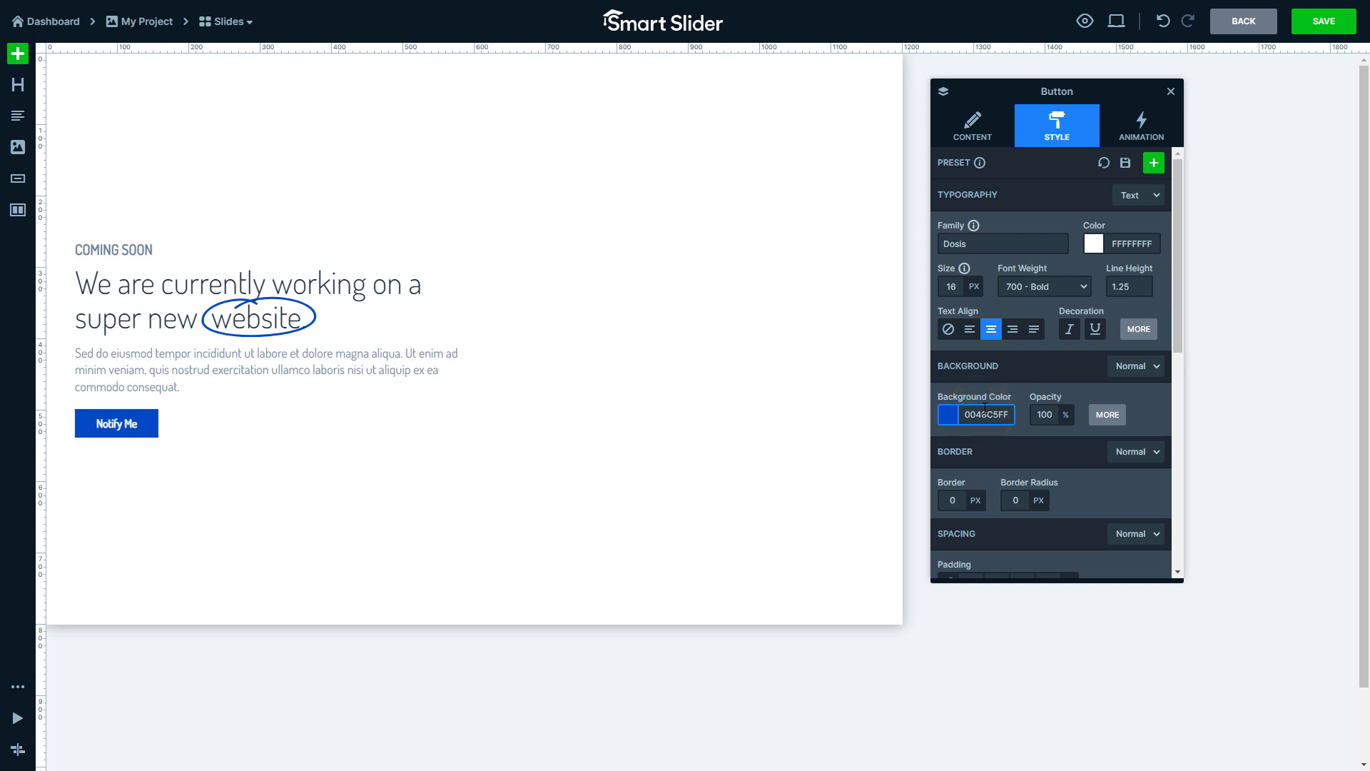
Step: Give the Notify Me button a 5 px border radius and 15 px padding above and below its label
click(1016, 498)
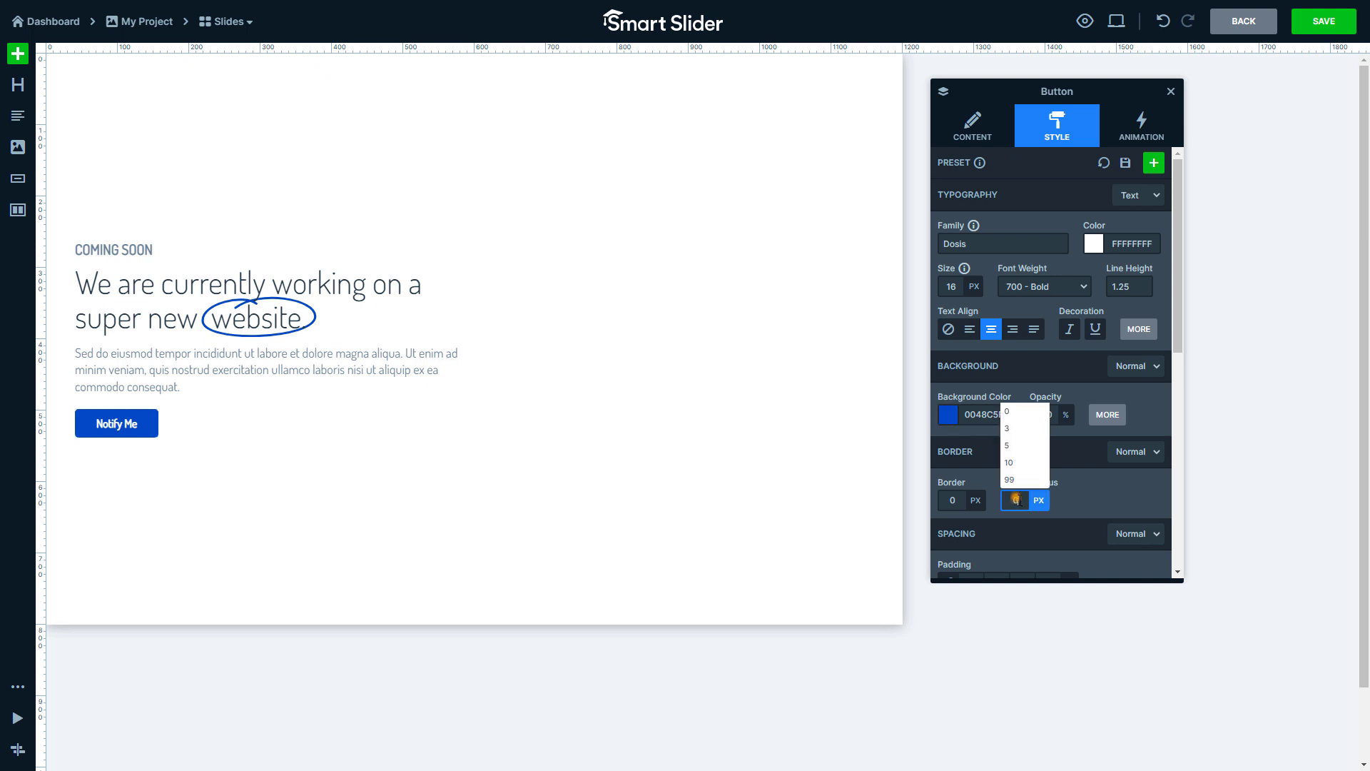
click(1017, 453)
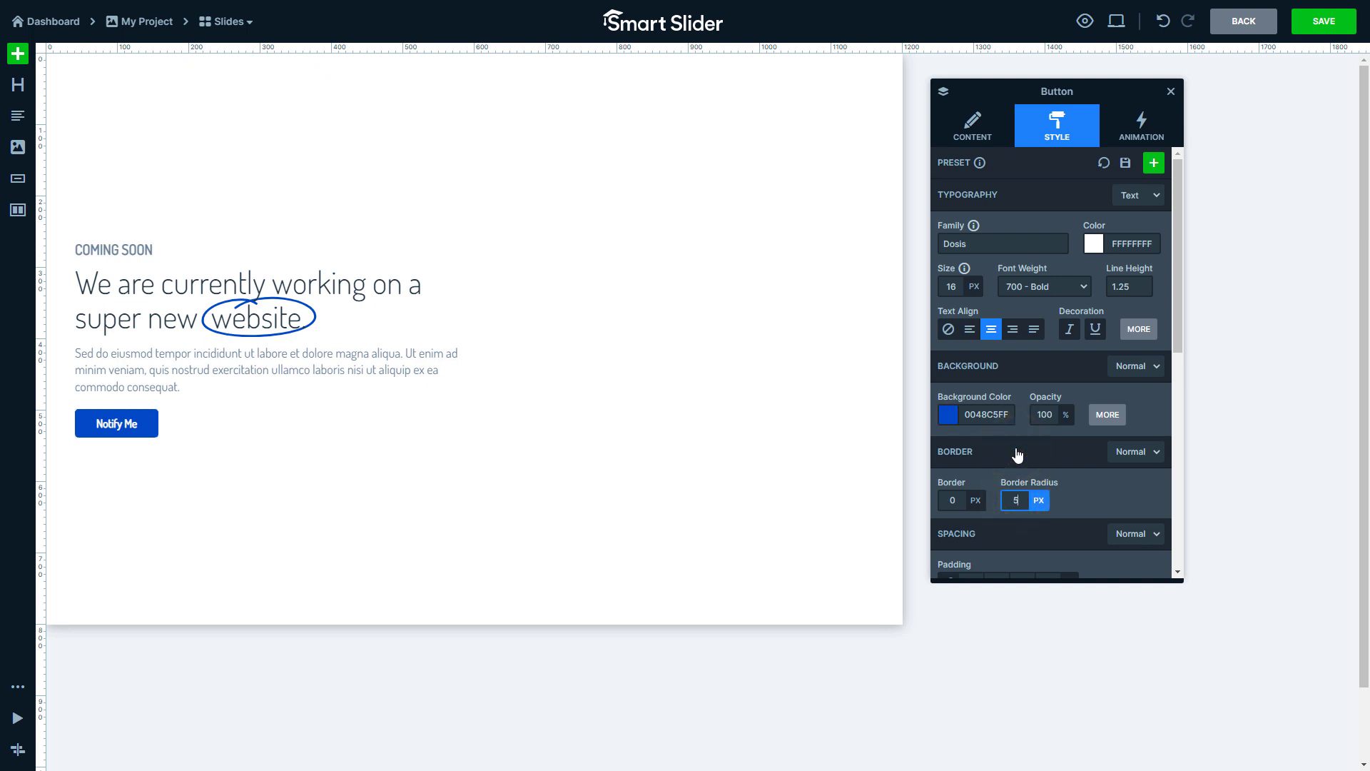
scroll(1017, 453, down, 2)
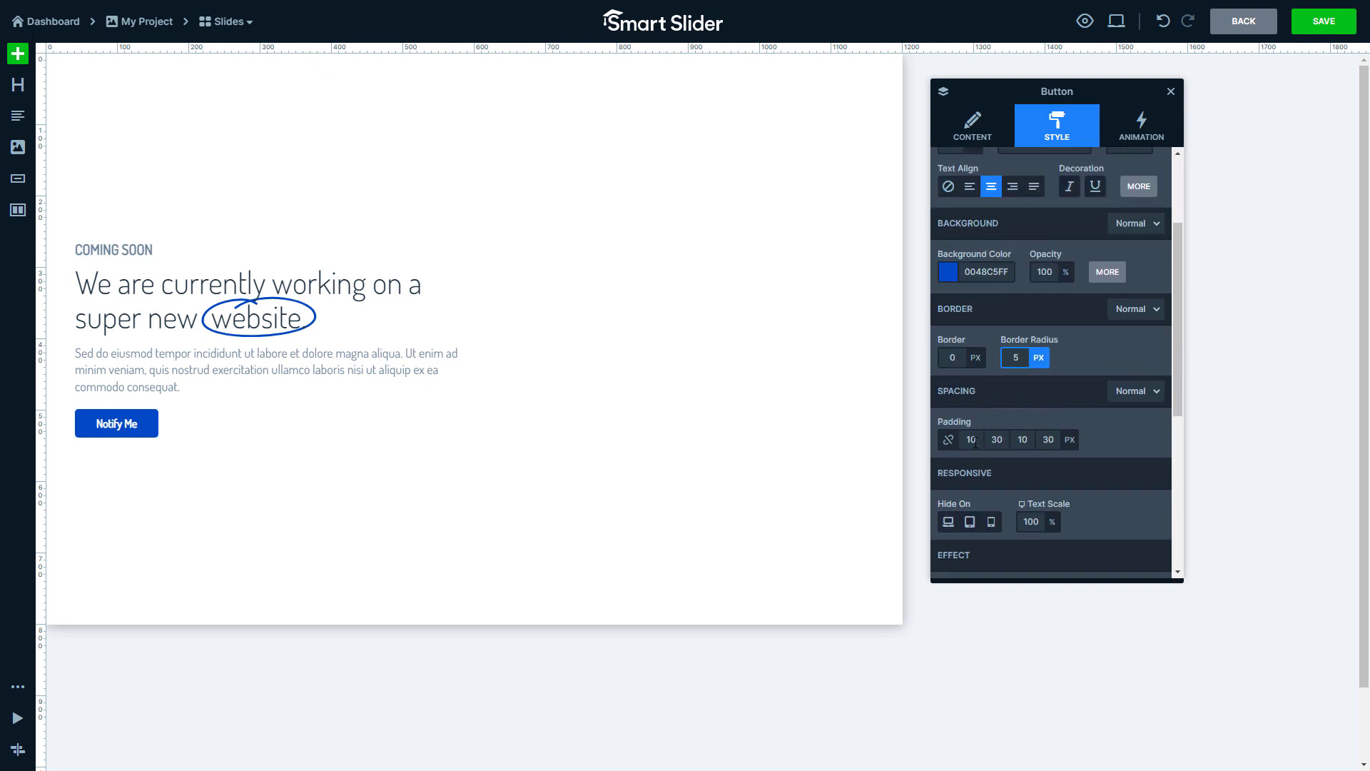
click(970, 440)
text(15)
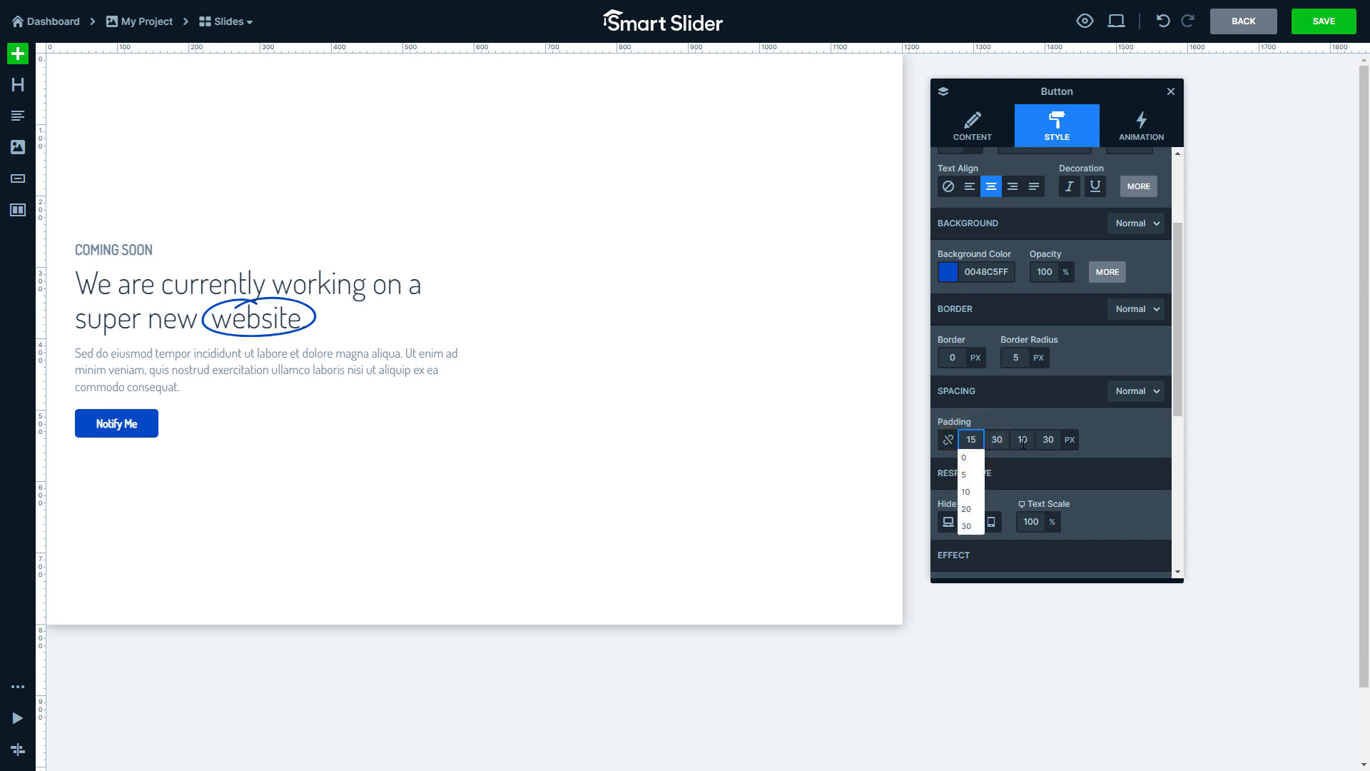
click(1023, 439)
text(15)
click(1111, 452)
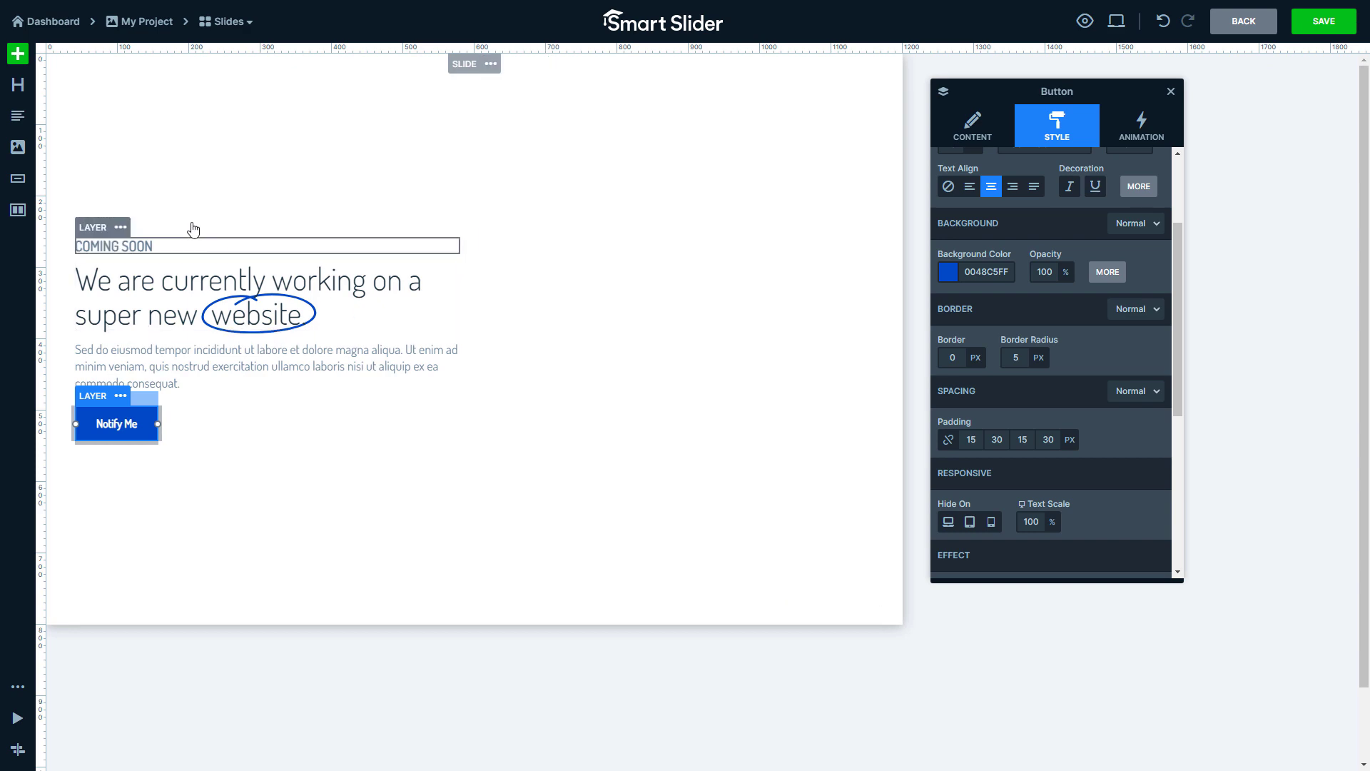
Step: Add an image layer to the empty second column using blob.png from the media library
drag(16, 157, 627, 296)
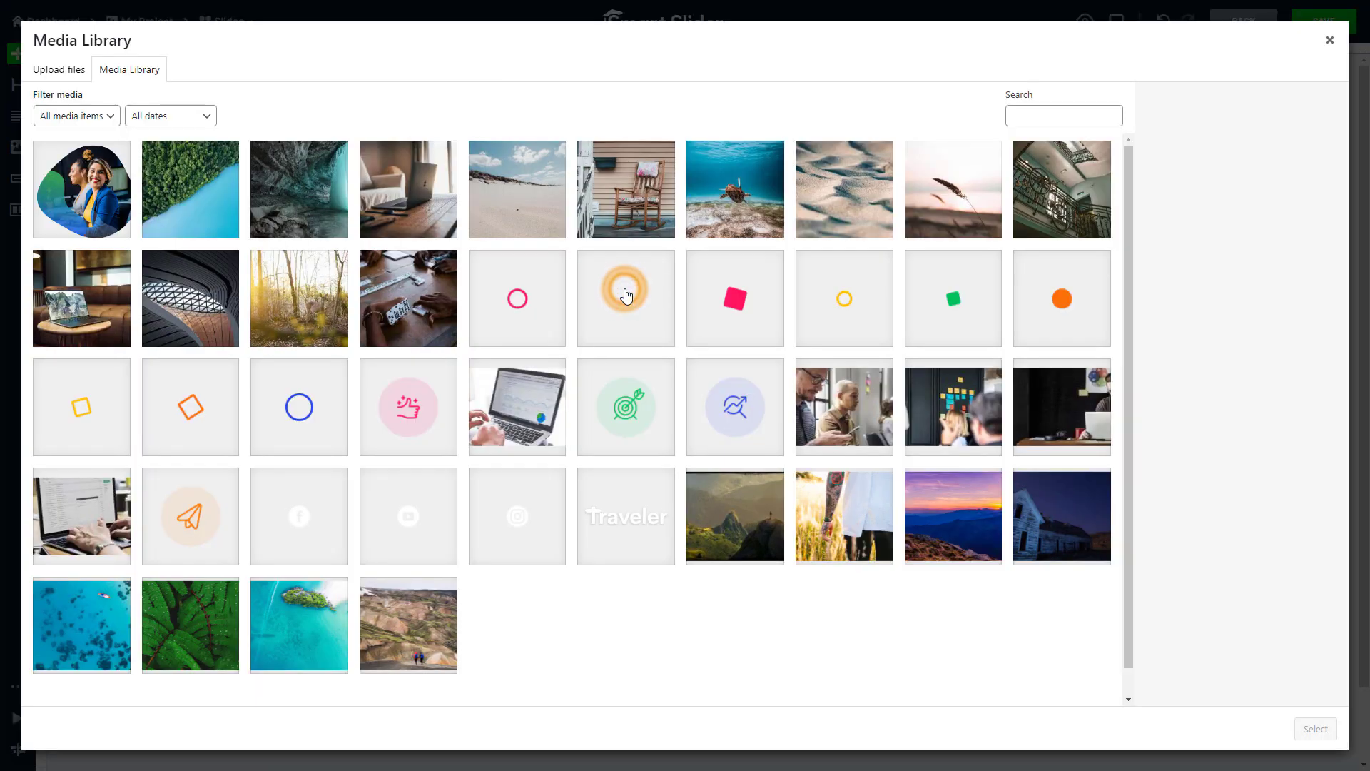
click(110, 207)
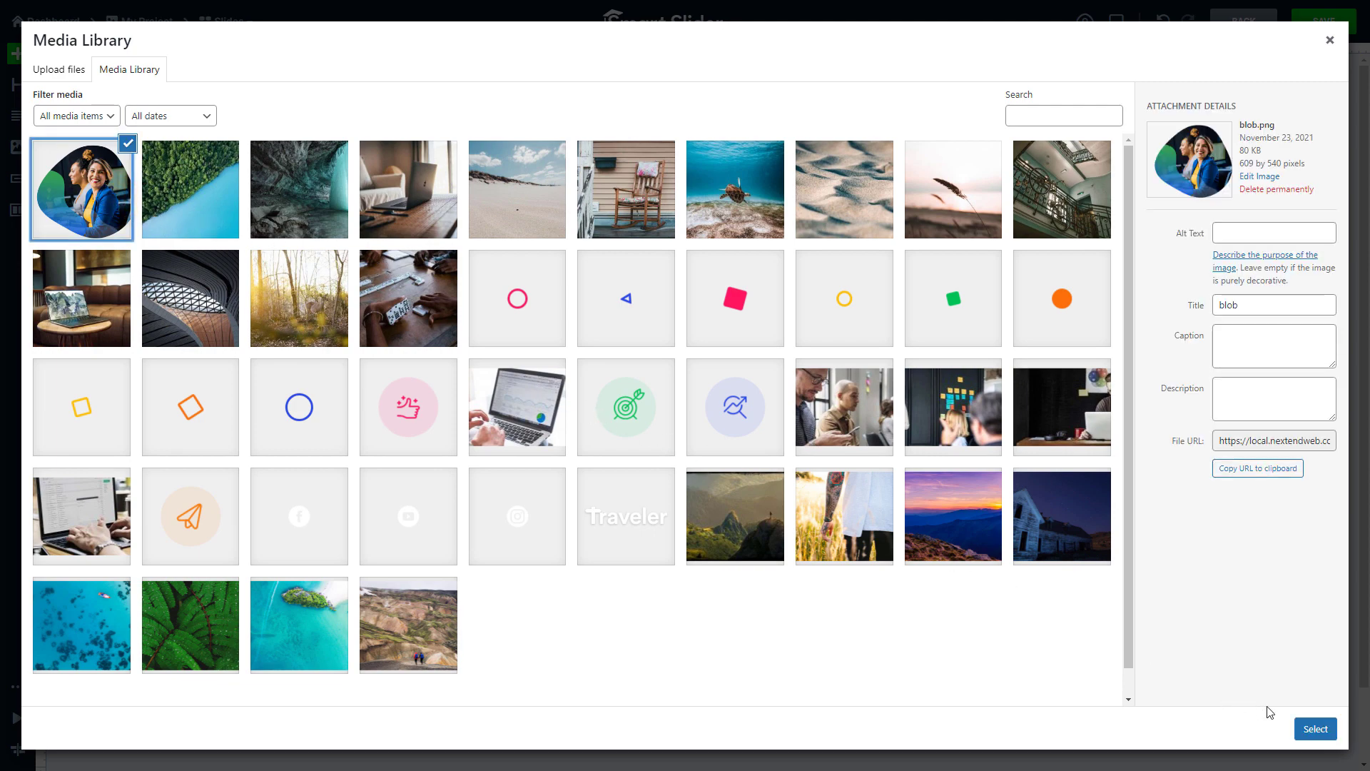
click(1314, 729)
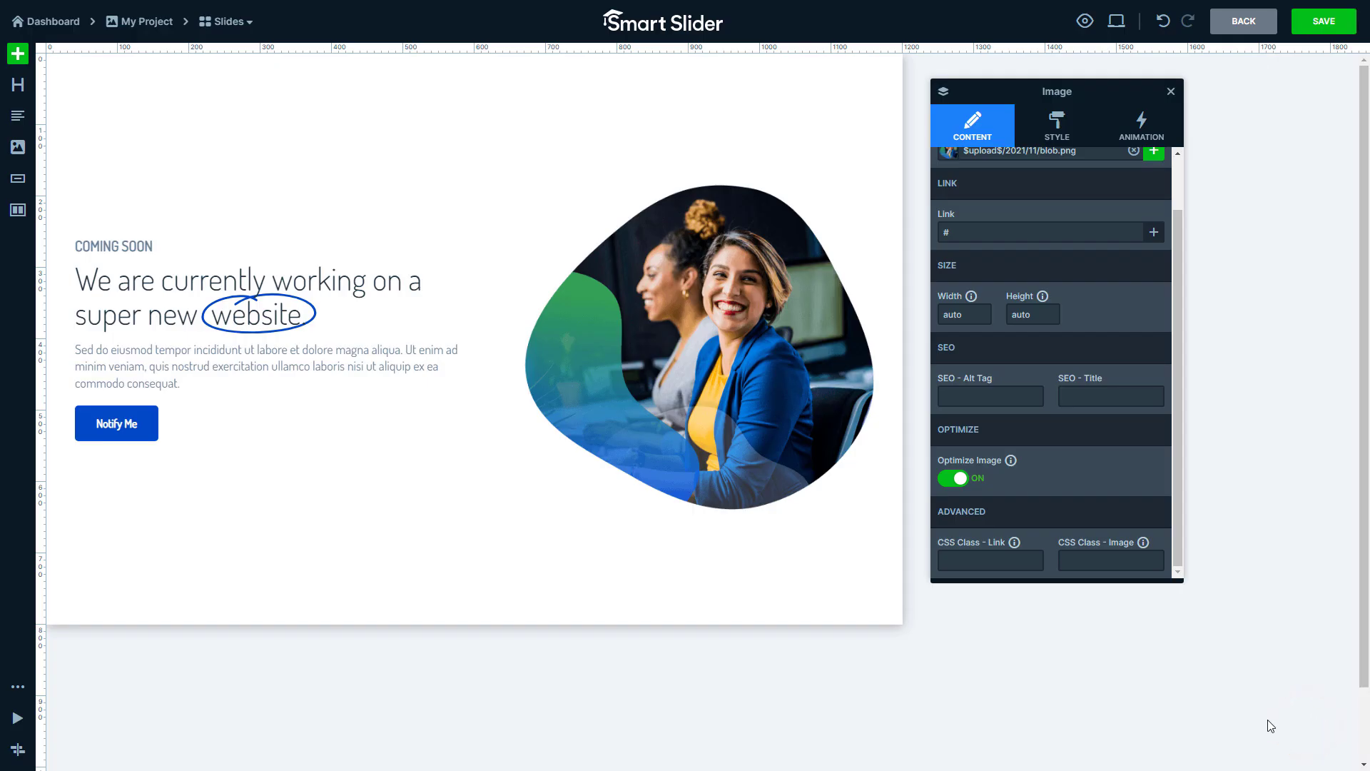
Step: Remove the horizontal and vertical padding from the column that holds the image
click(868, 538)
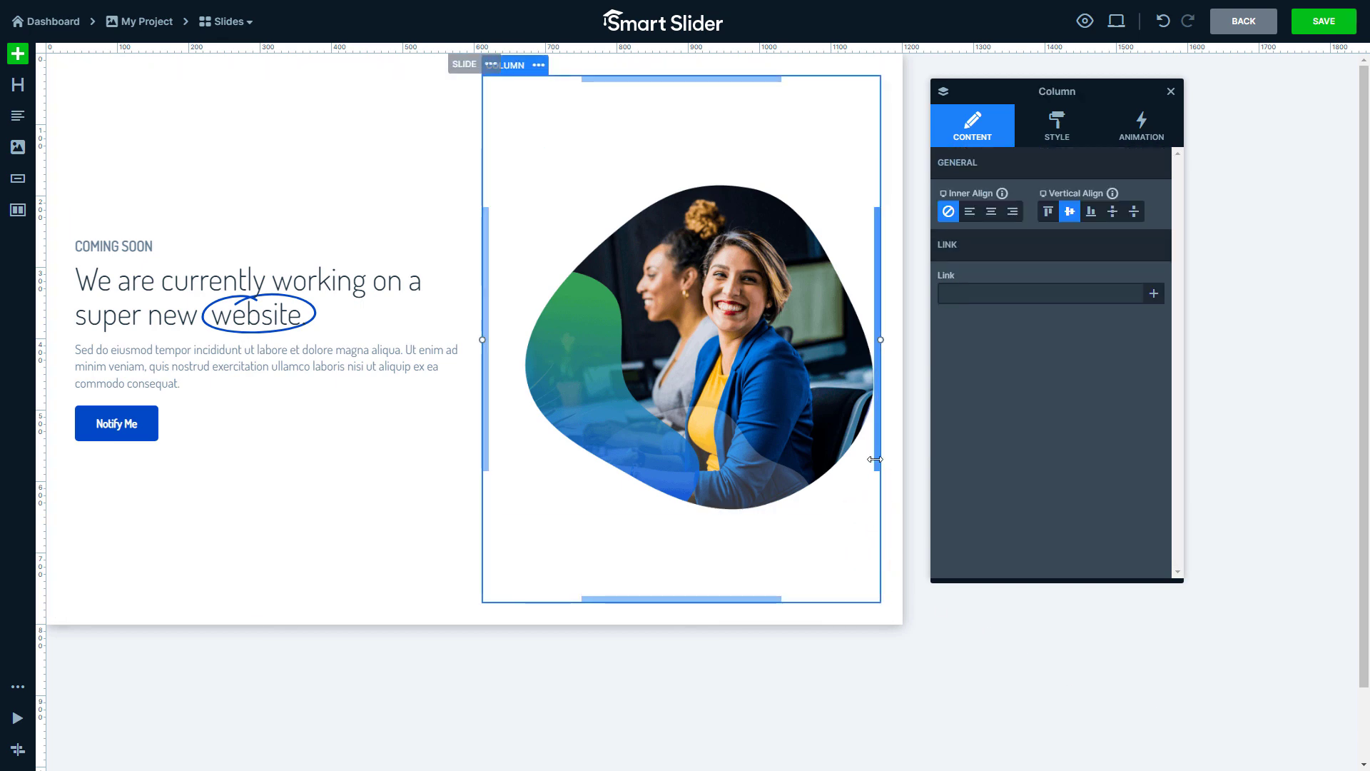
drag(875, 459, 881, 460)
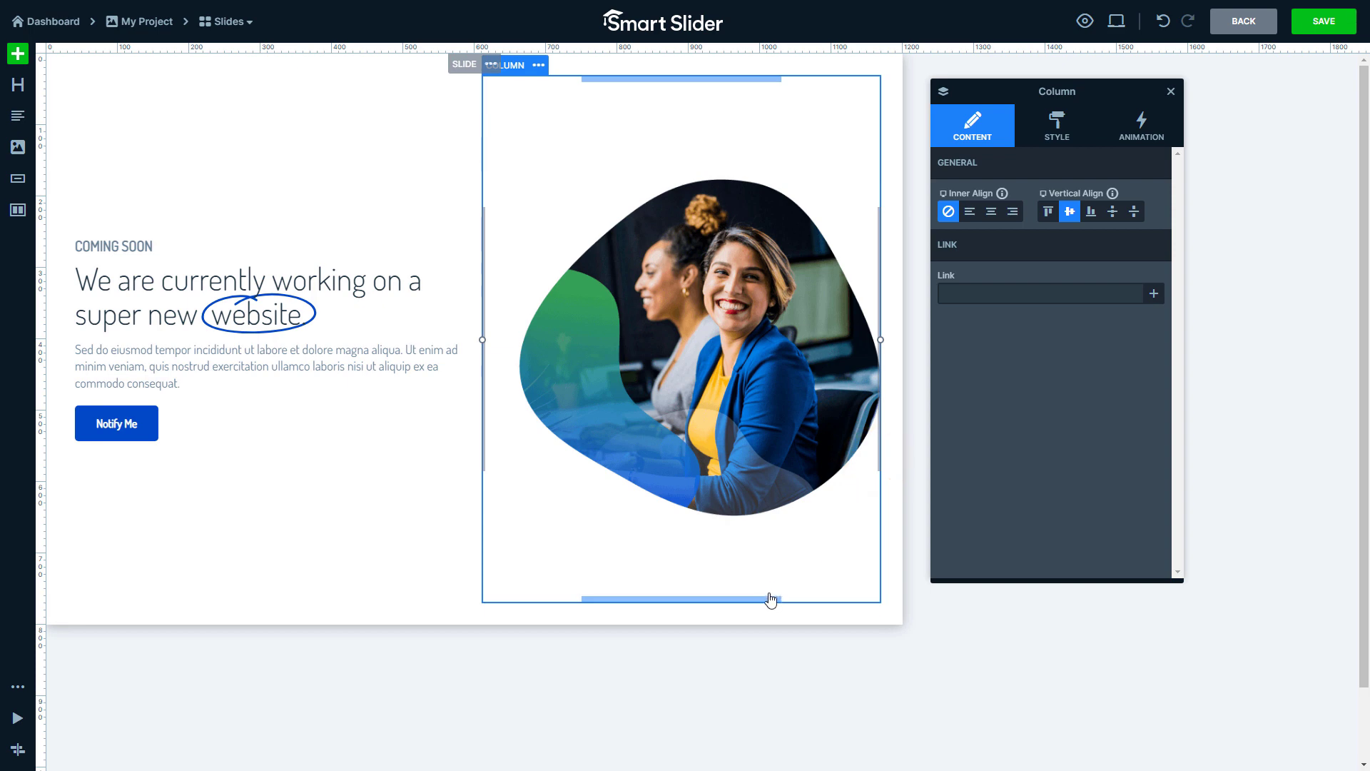
drag(765, 600, 766, 593)
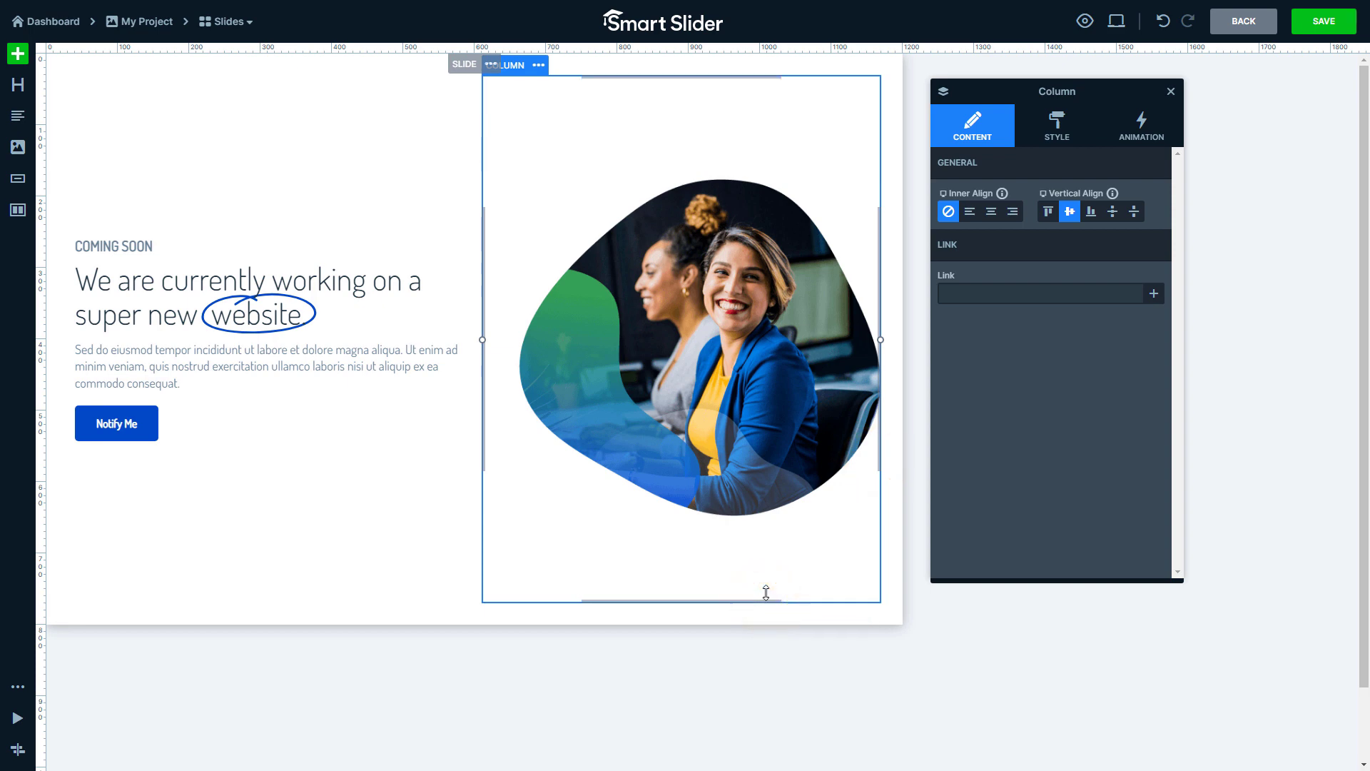
Step: Remove the horizontal and vertical padding from the column that holds the headings and button
click(452, 543)
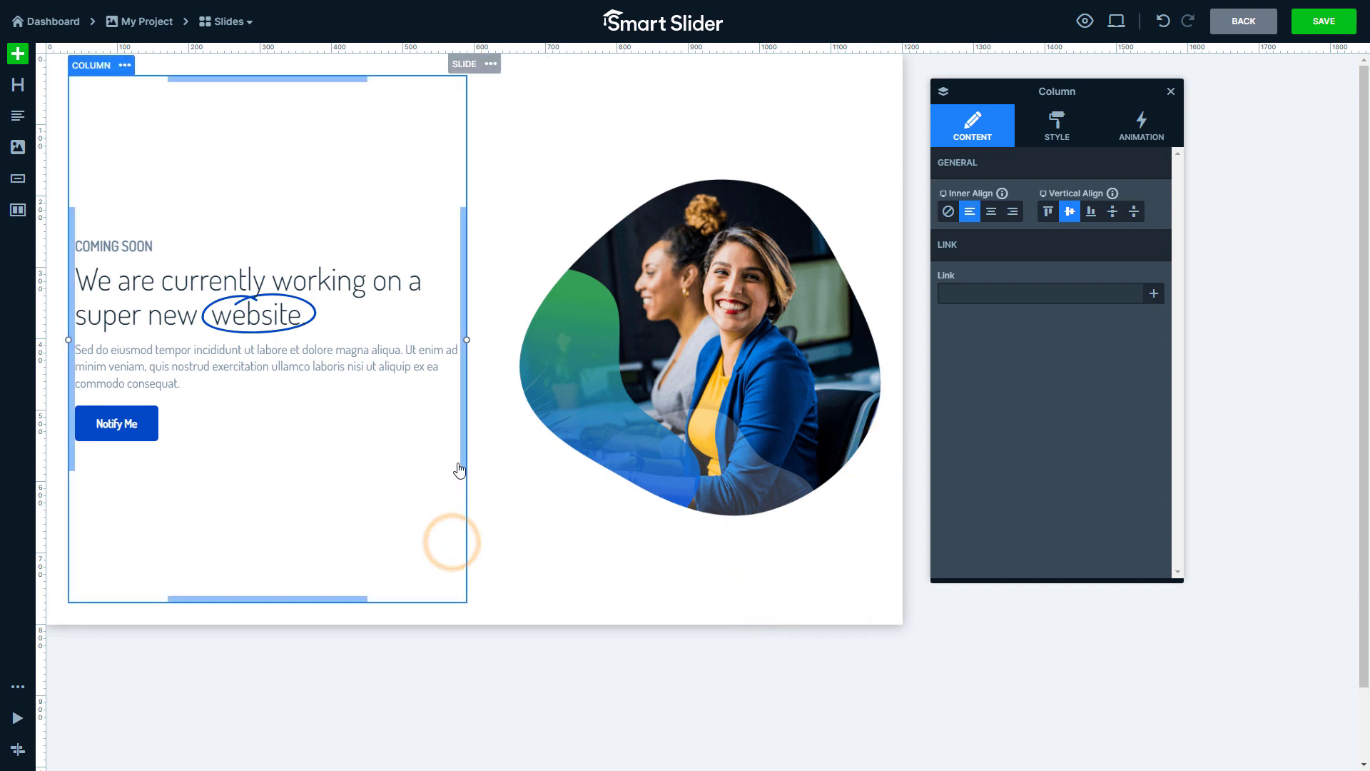
drag(460, 459, 459, 459)
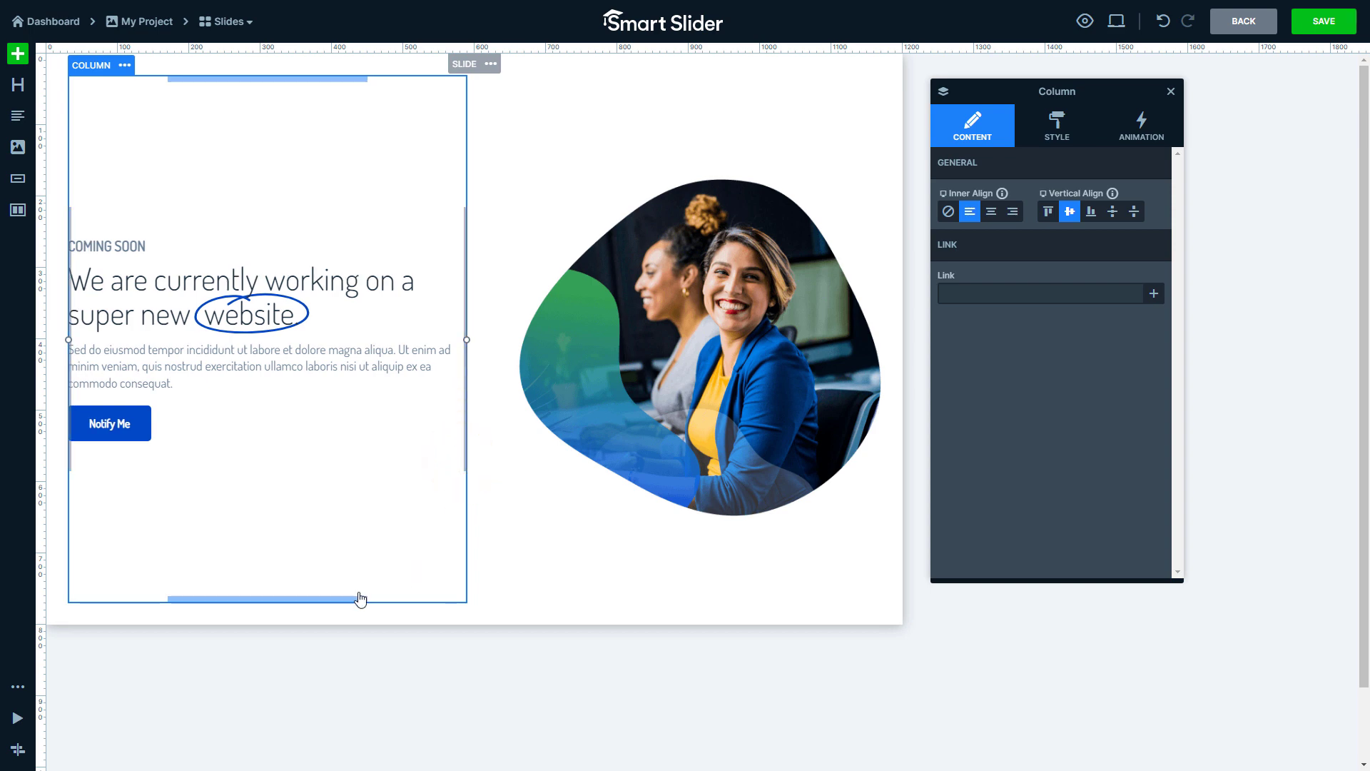
drag(357, 600, 357, 593)
drag(357, 591, 357, 591)
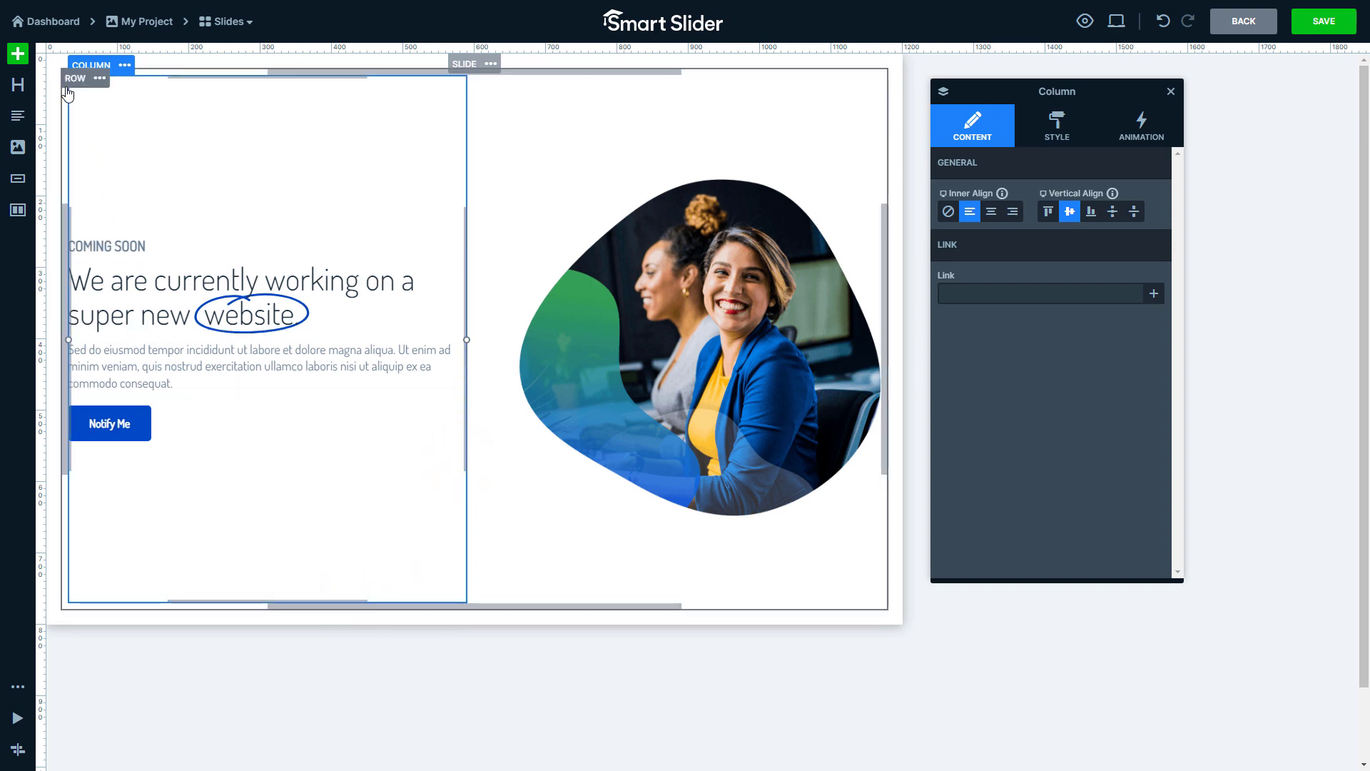
Step: Remove the top and bottom padding from the row that contains both columns
click(75, 82)
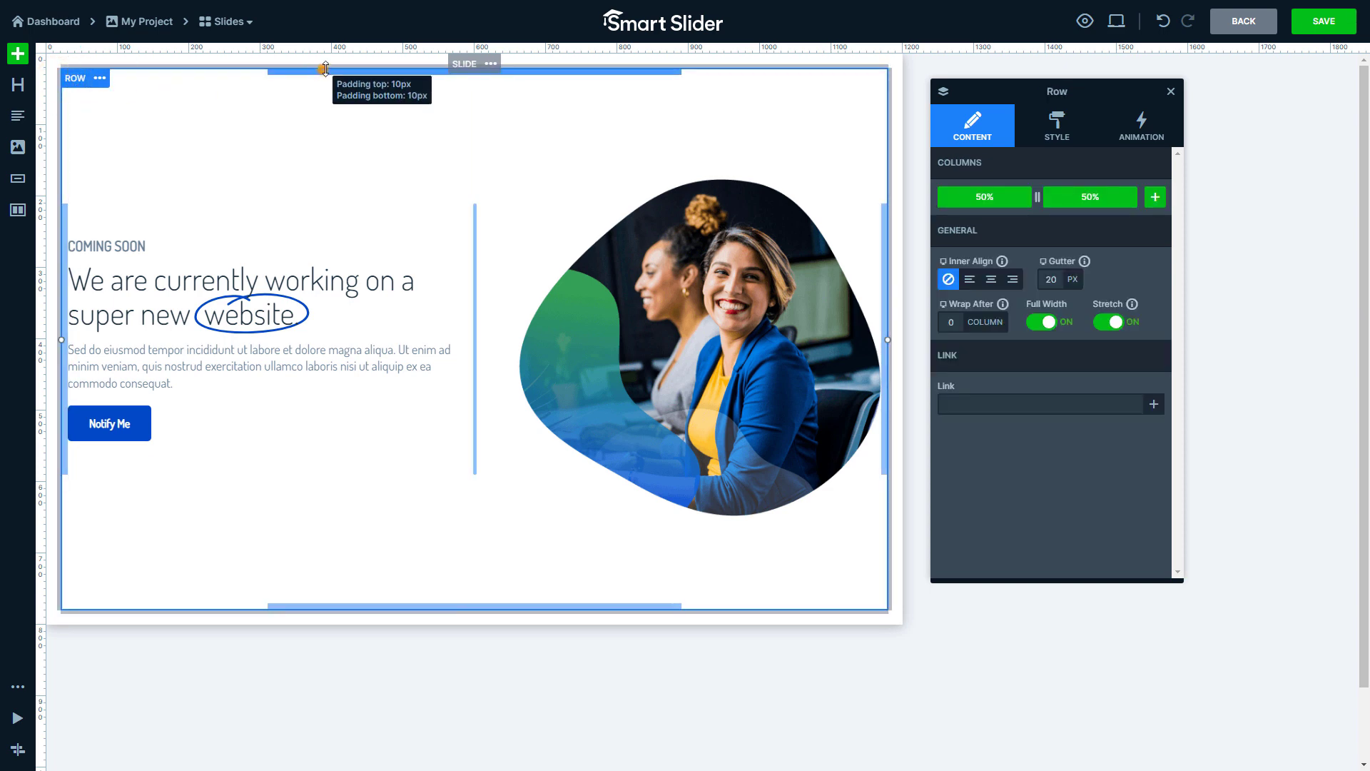
drag(321, 65, 342, 73)
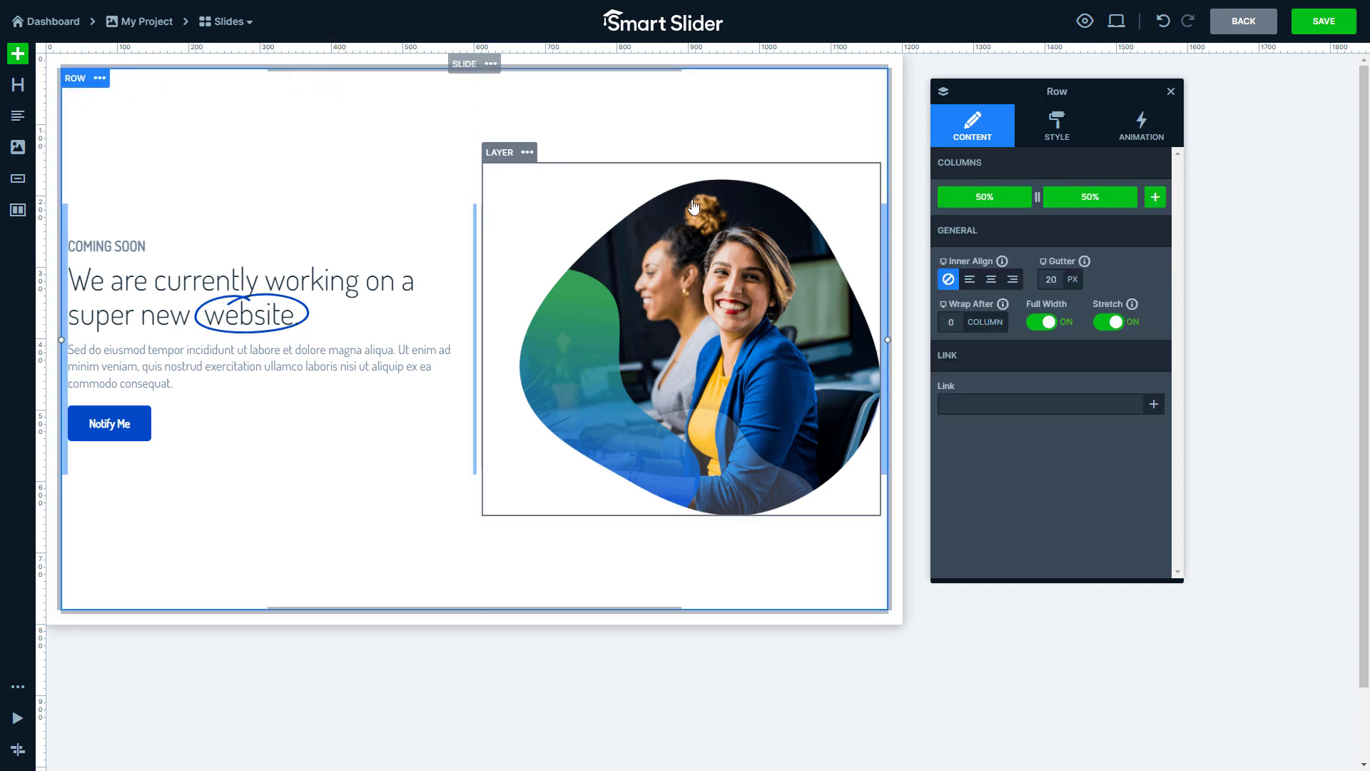
Step: Set the row's gutter to 0 px and its column widths to 40% for the text and 60% for the image
double_click(1053, 280)
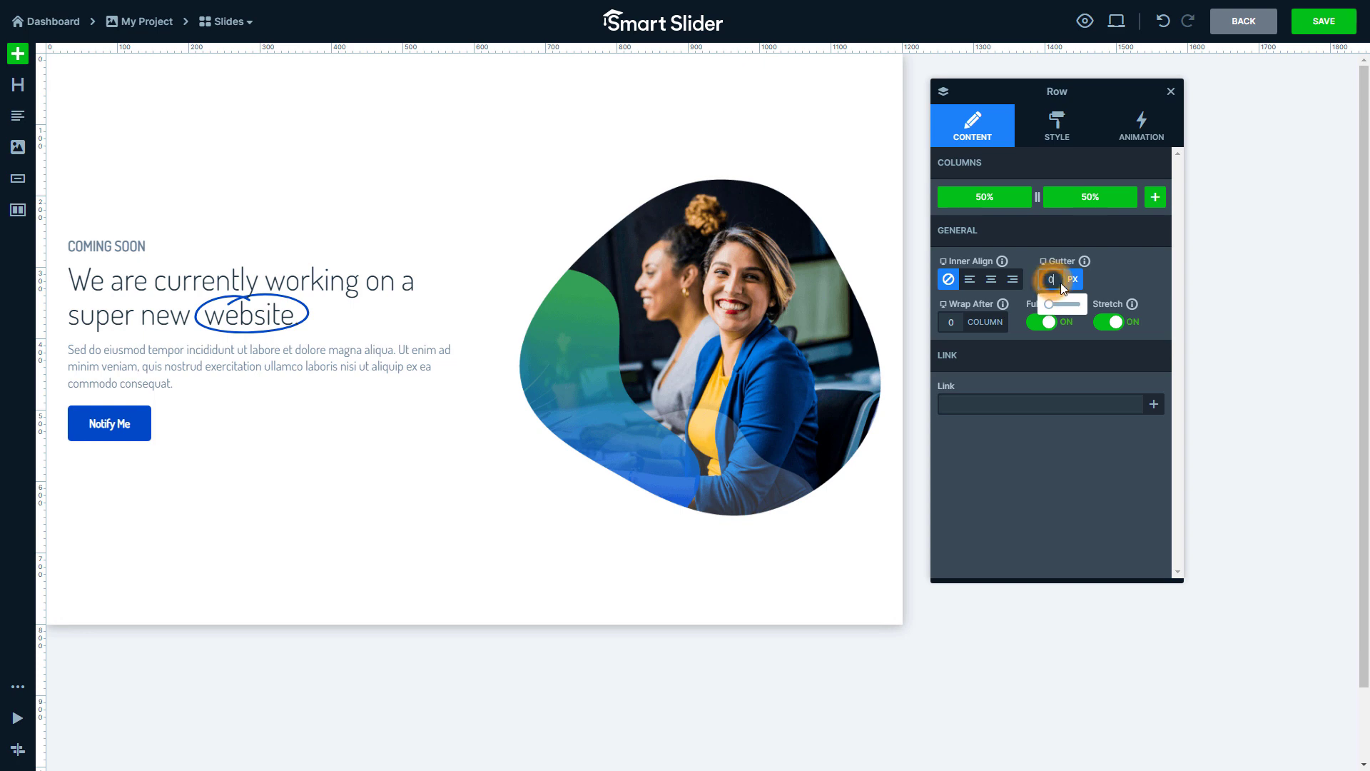
text(0)
click(1097, 288)
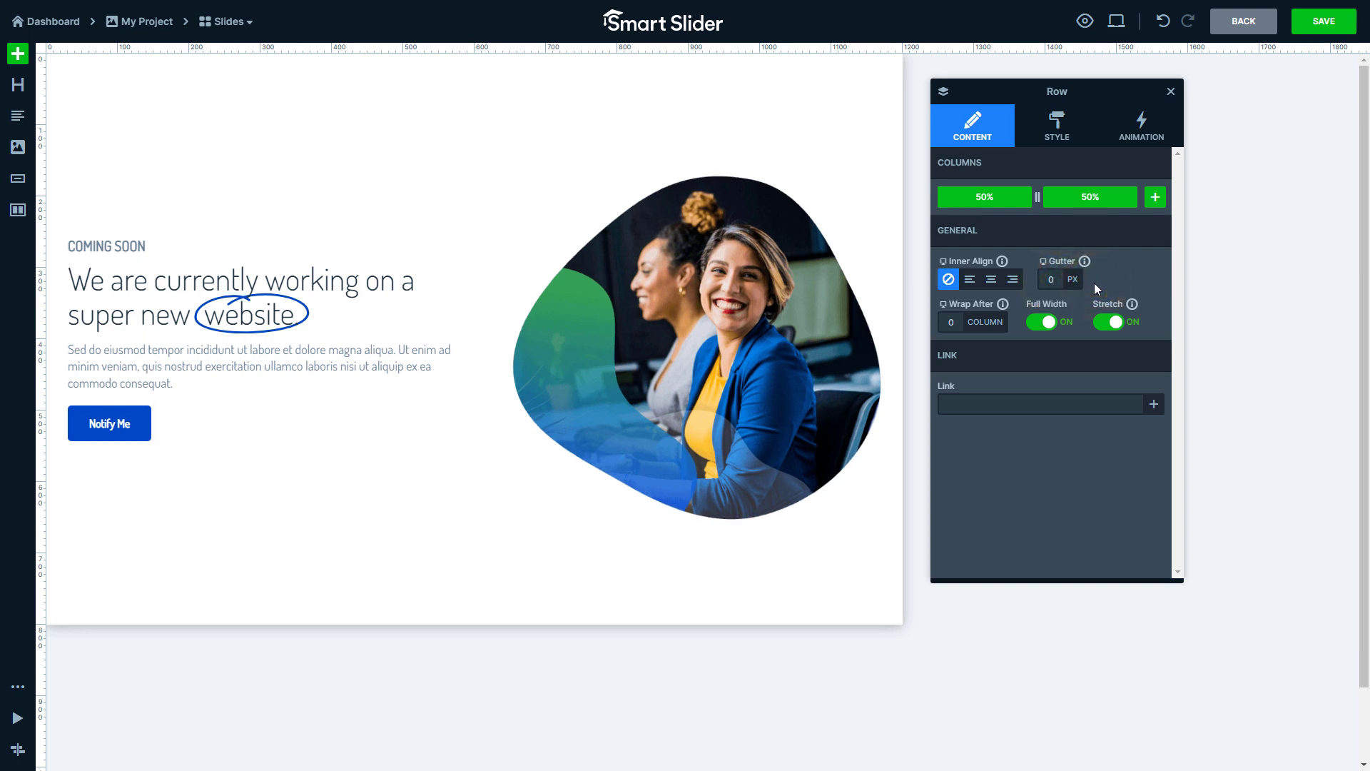
drag(1037, 201, 1017, 199)
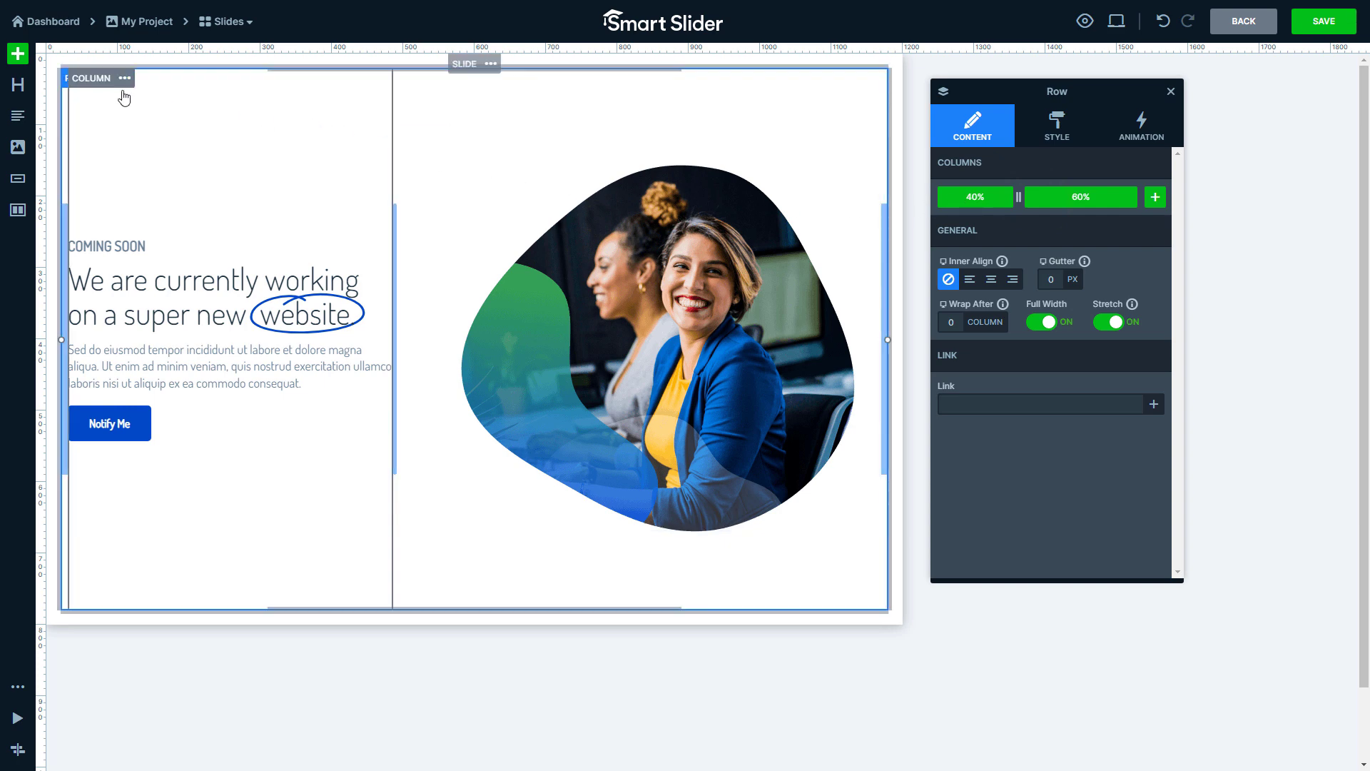
Step: Add a countdown layer below the two-column row and set its end date to year 2022, month 01
click(19, 54)
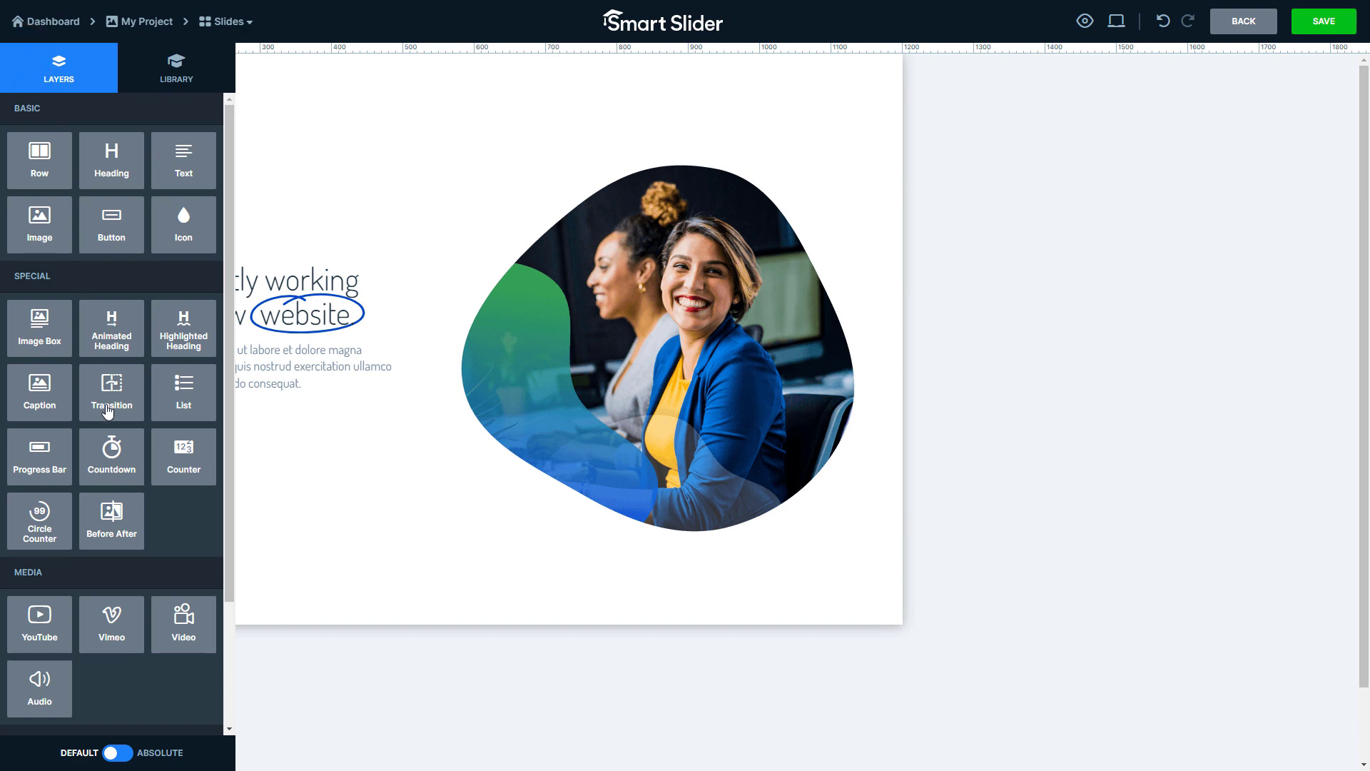
drag(111, 448, 442, 615)
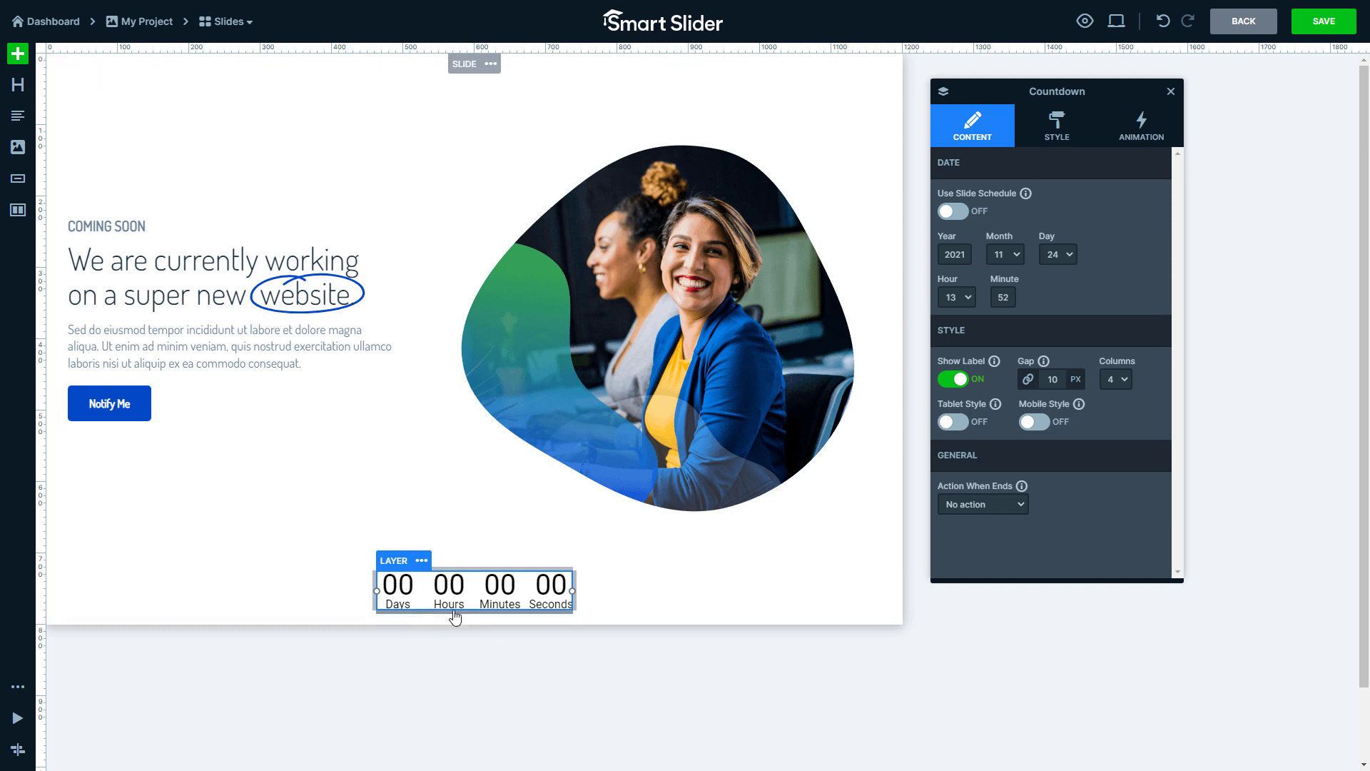
key(BackSpace)
text(2)
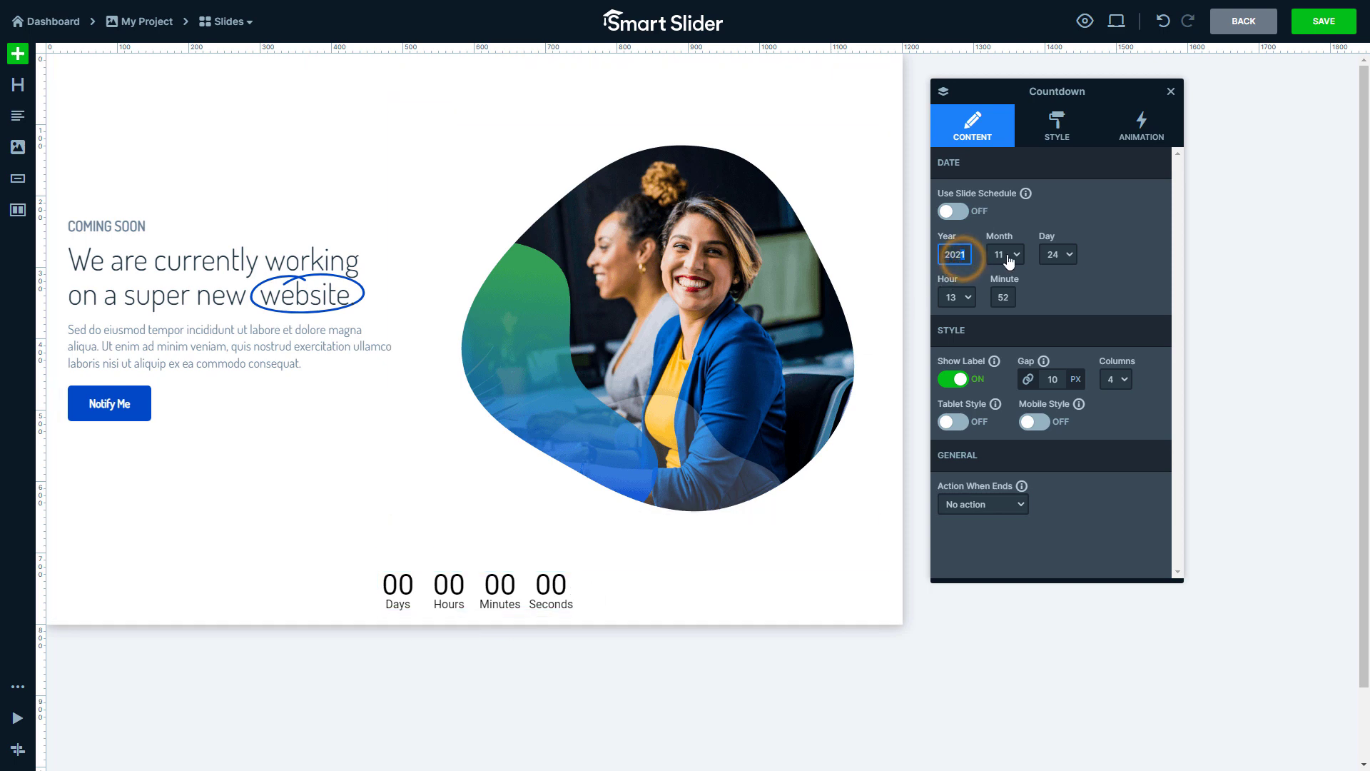
click(1011, 257)
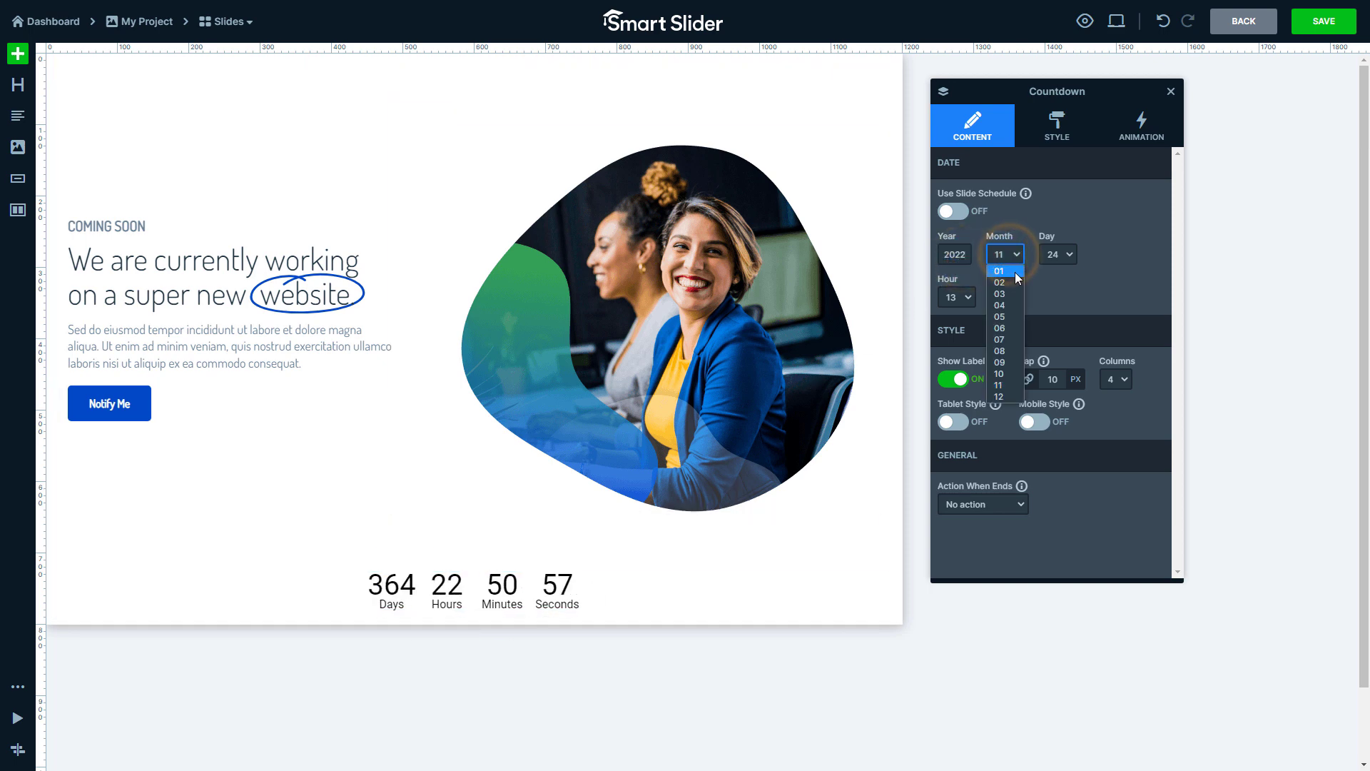
click(1015, 272)
click(1047, 287)
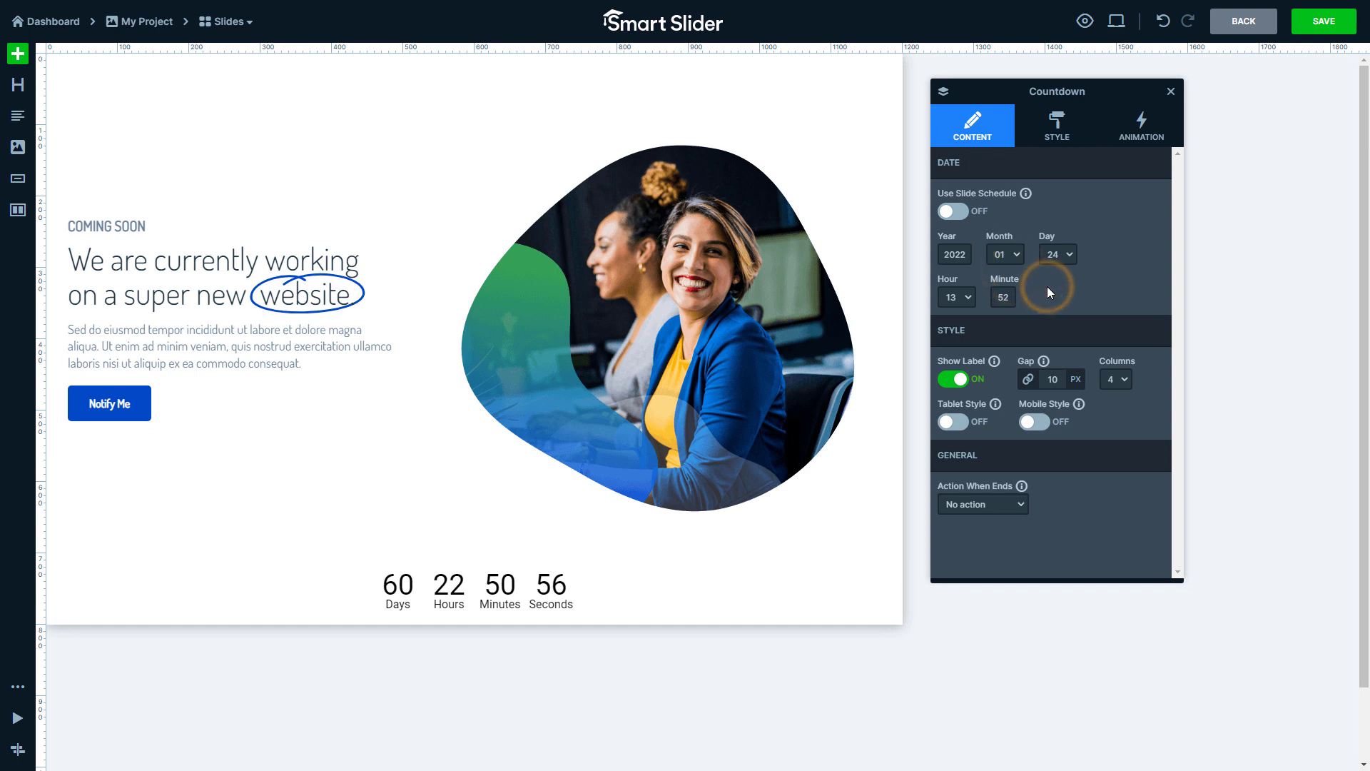
Step: Set the countdown digits' font family to Abel and their colour to 243844FF
click(1054, 147)
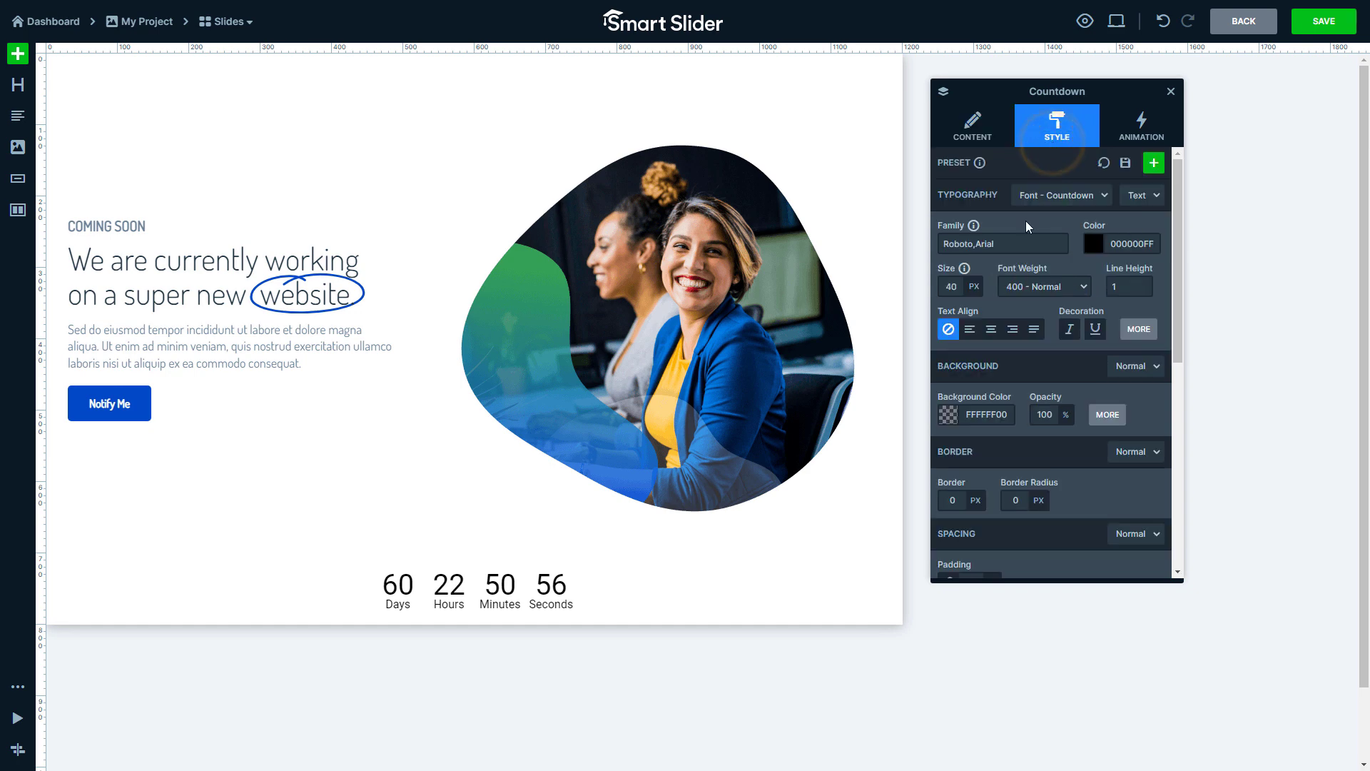
click(1007, 245)
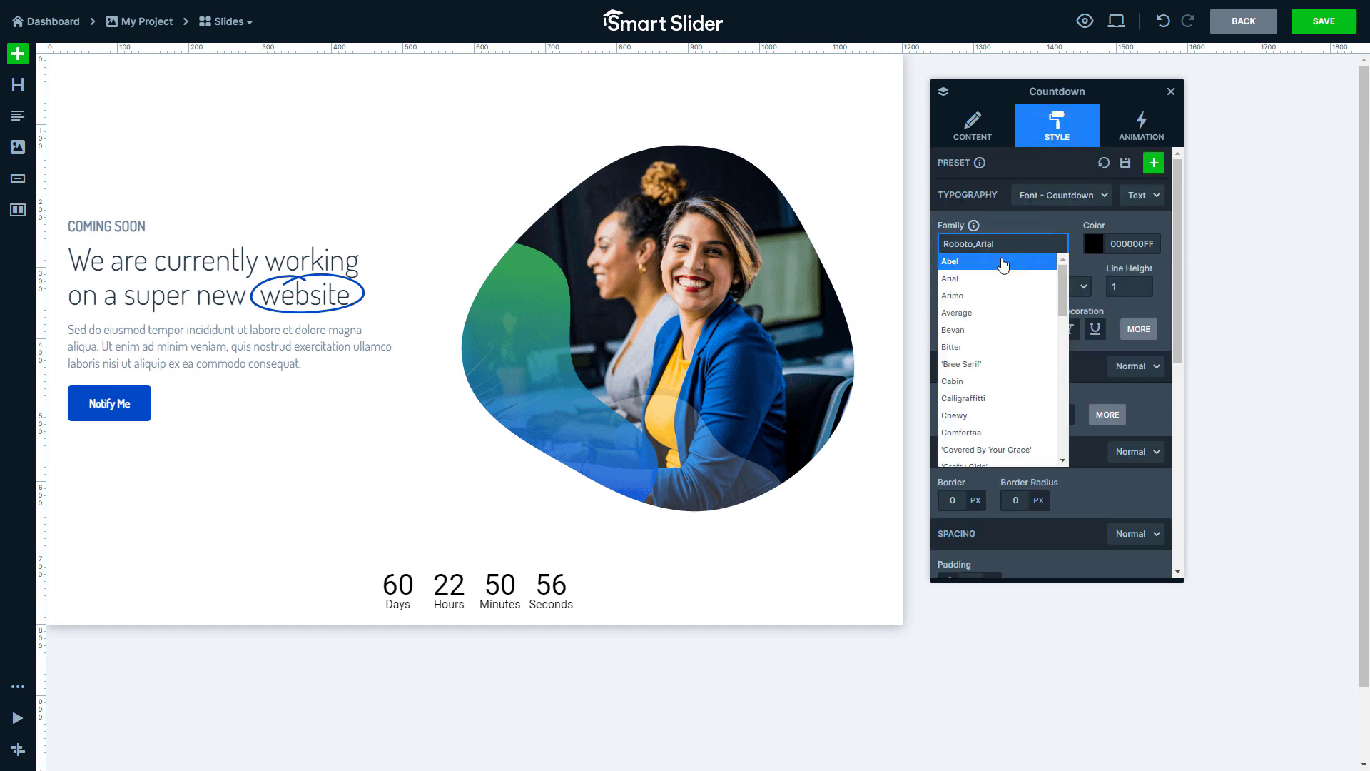
click(1003, 262)
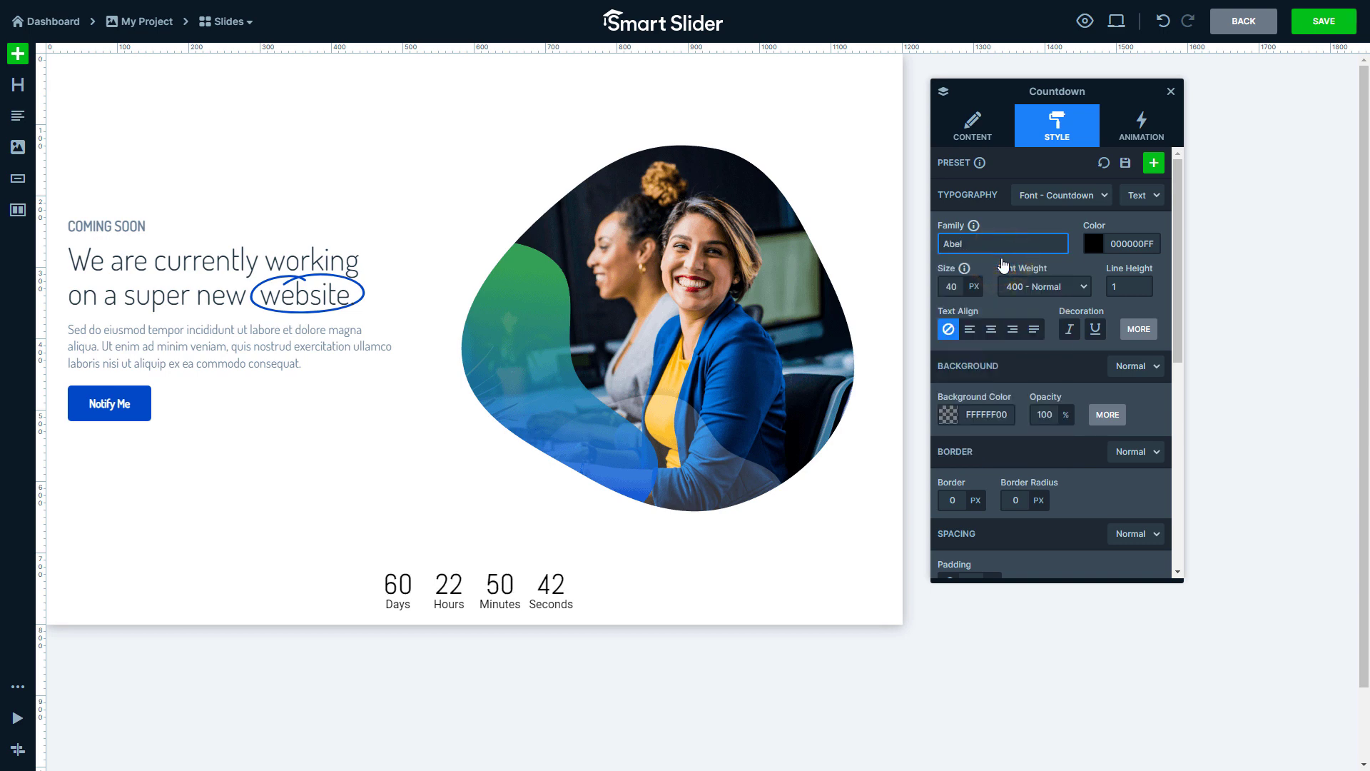
double_click(1123, 244)
text(243844FF)
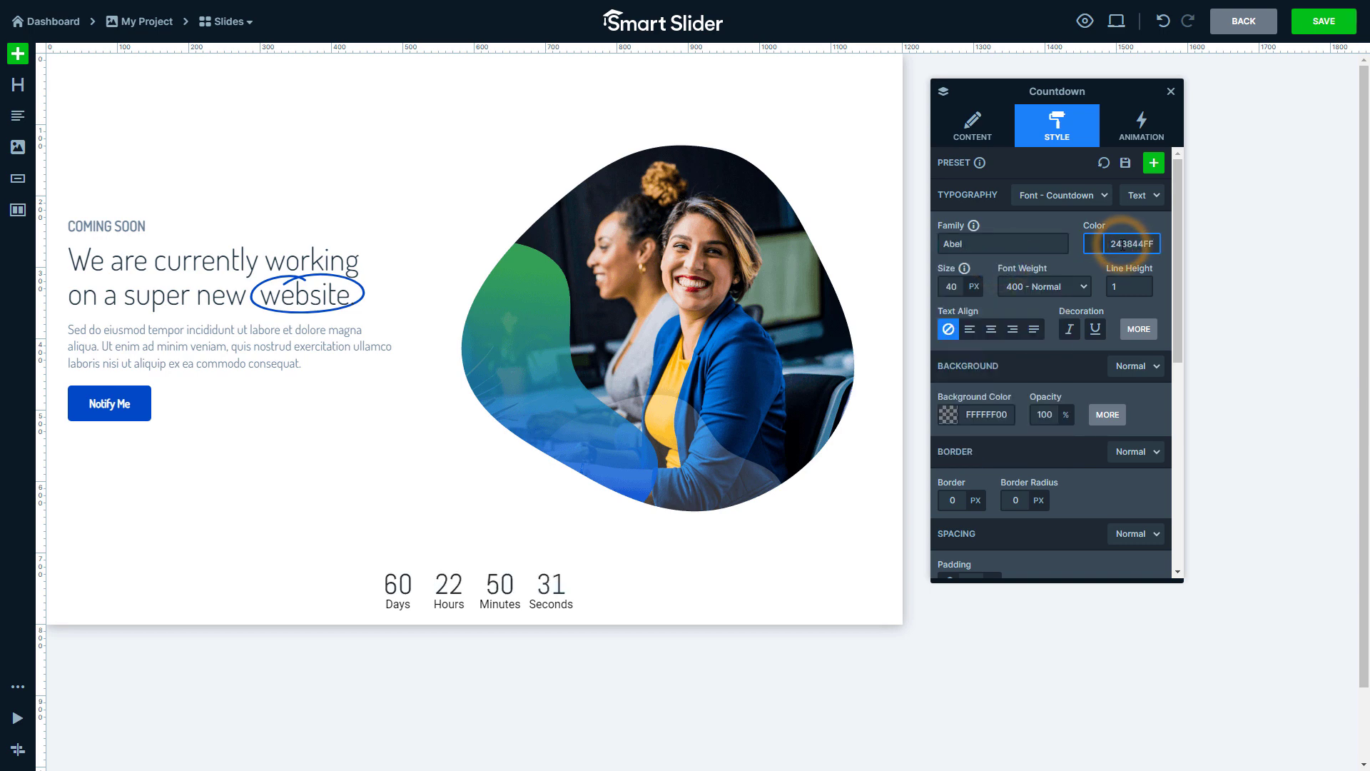
Step: Set the countdown digits to size 44 px, weight 700 - Bold and line height 1.3
click(954, 286)
click(1033, 291)
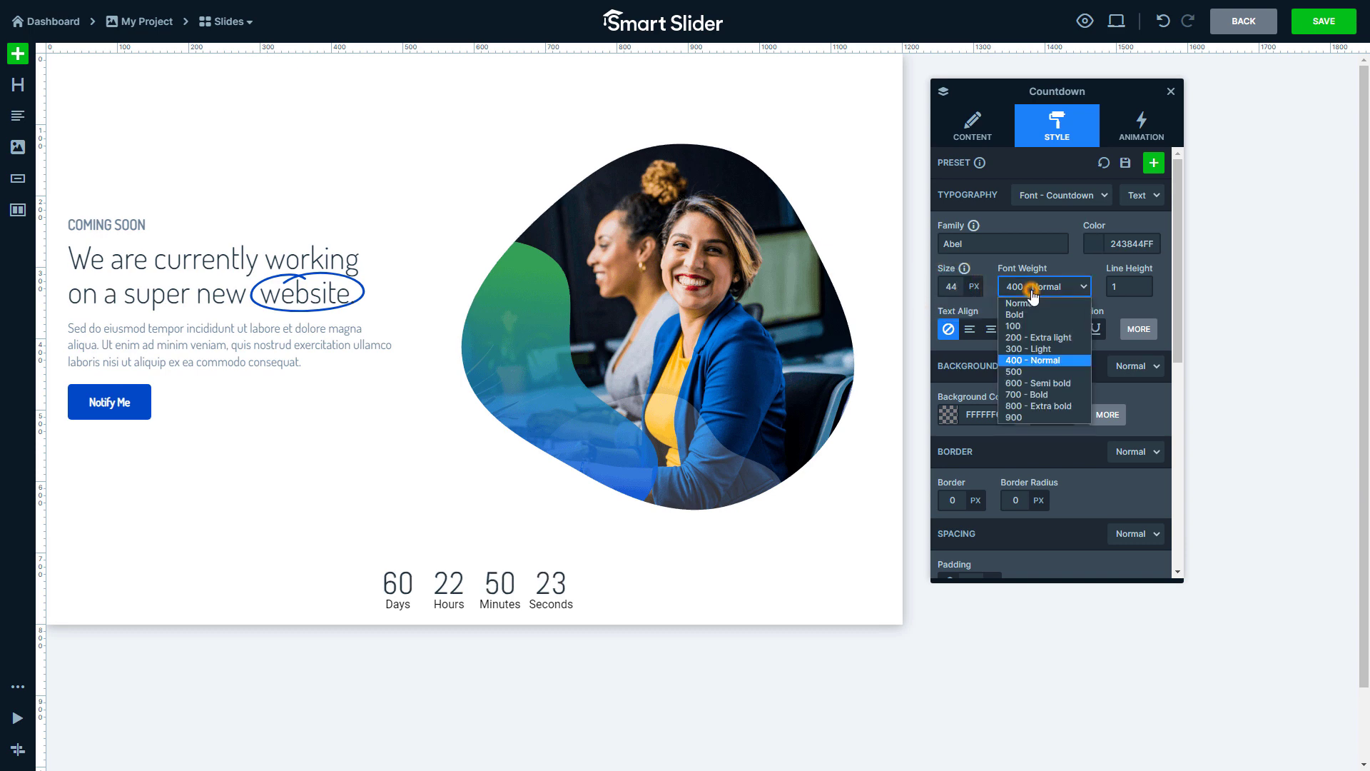
click(1034, 392)
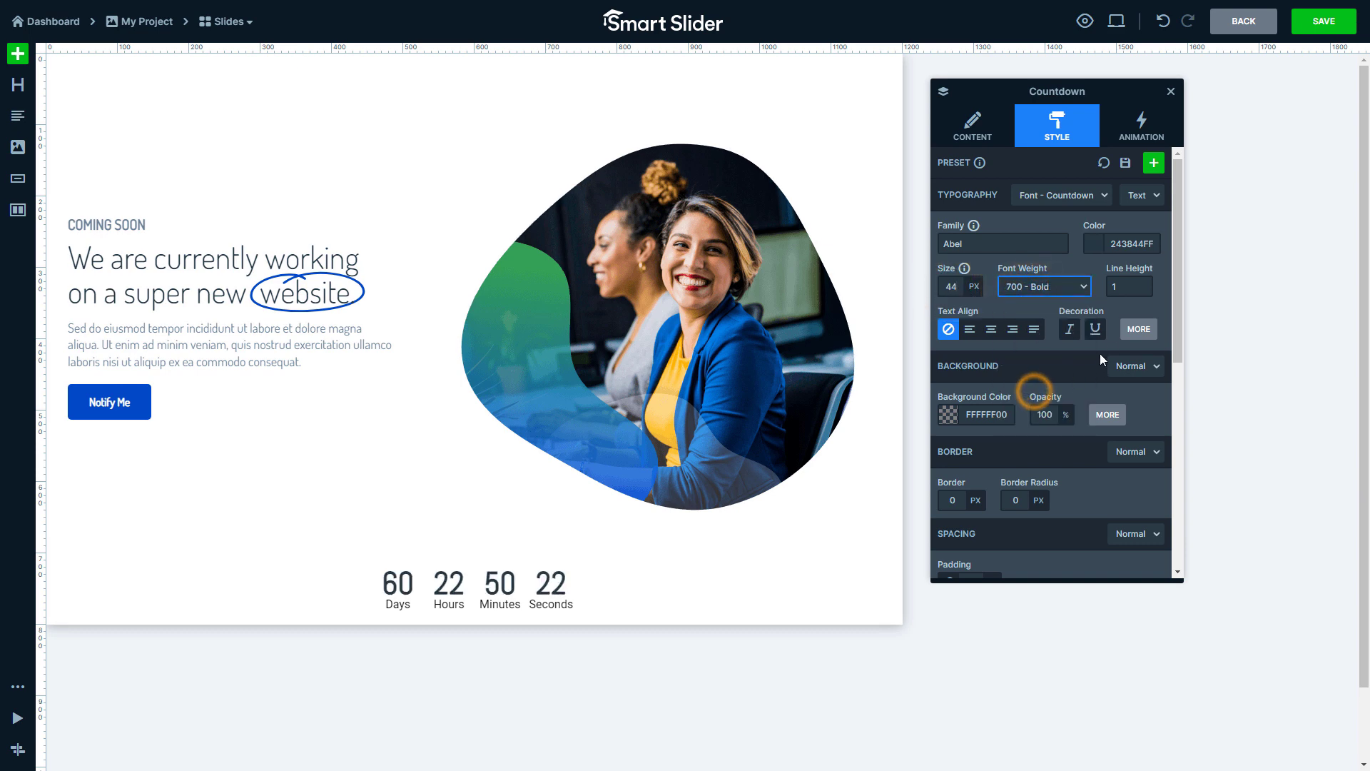
click(1129, 285)
text(.3)
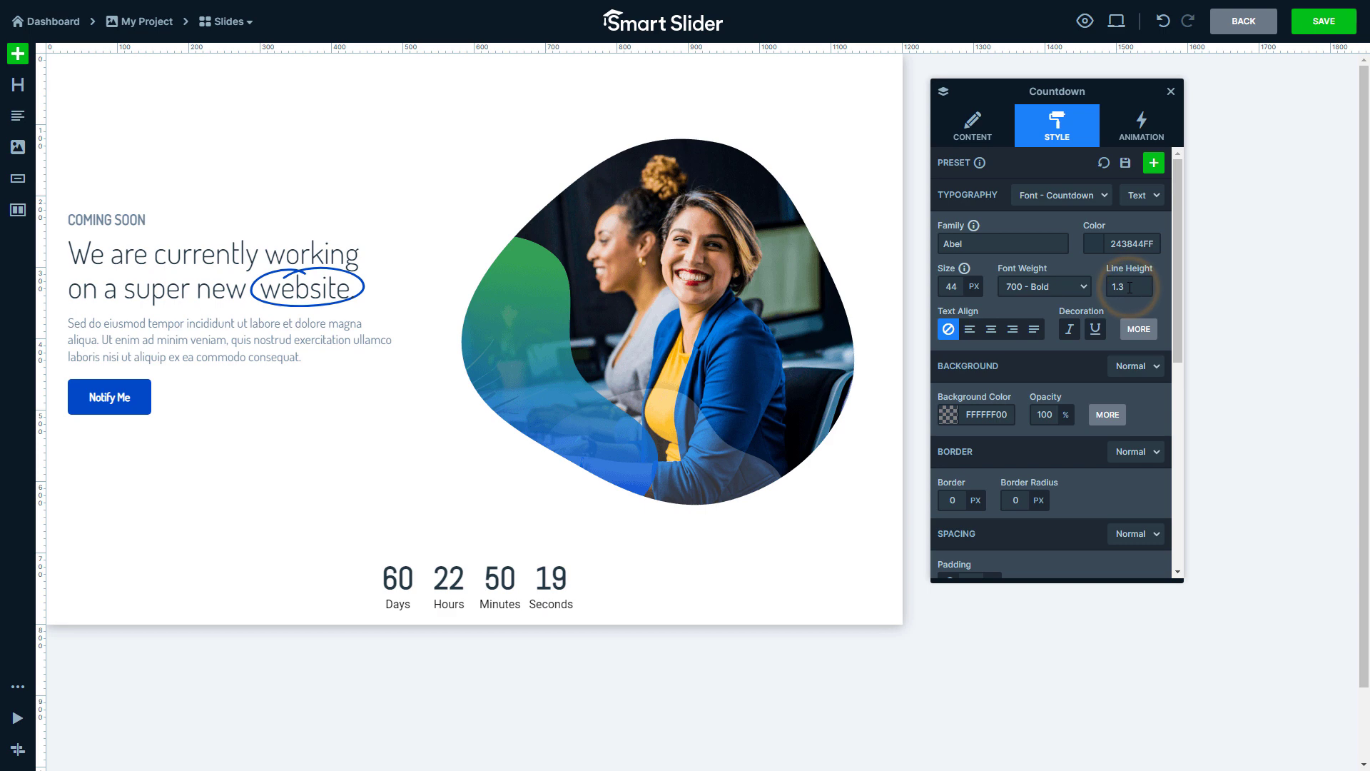
Step: Set the countdown labels' font family to Alegreya and their colour to 46647CCC
click(1084, 200)
click(1073, 221)
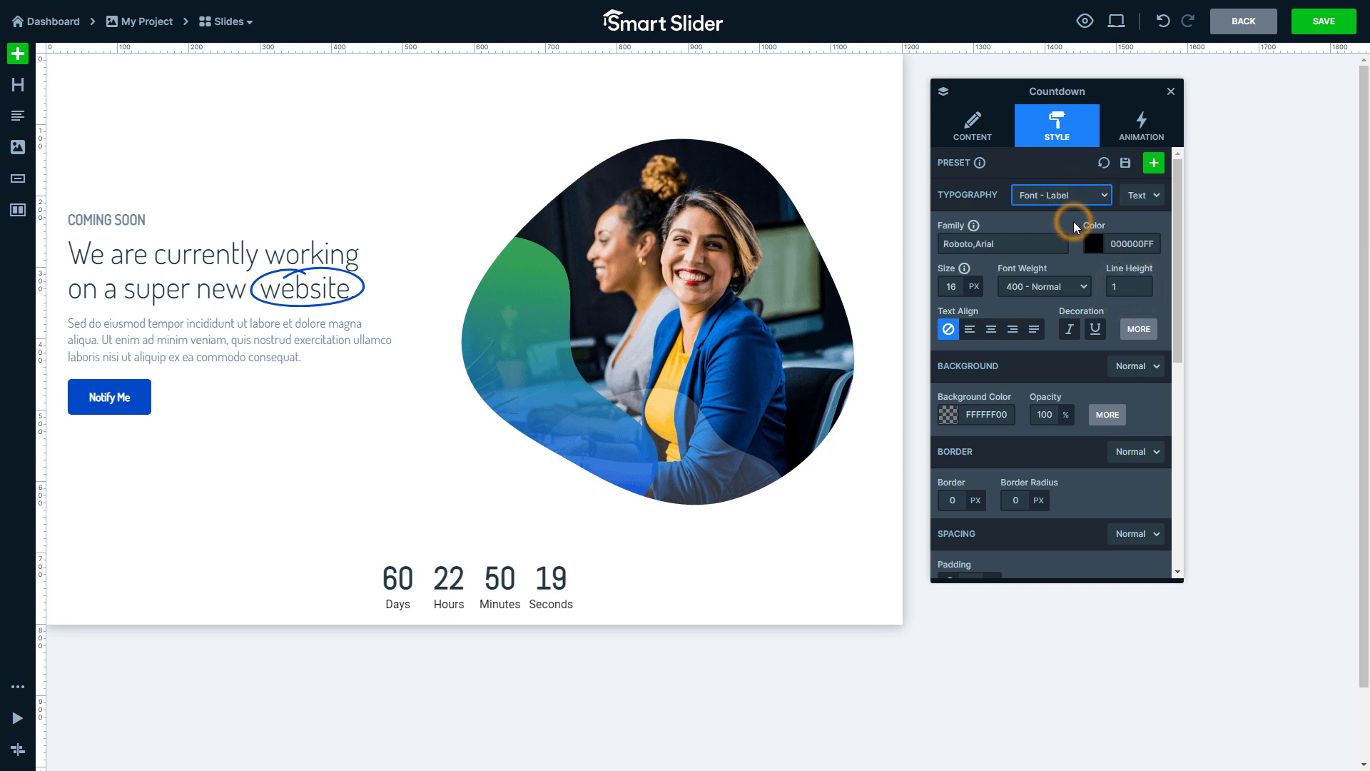
click(1042, 244)
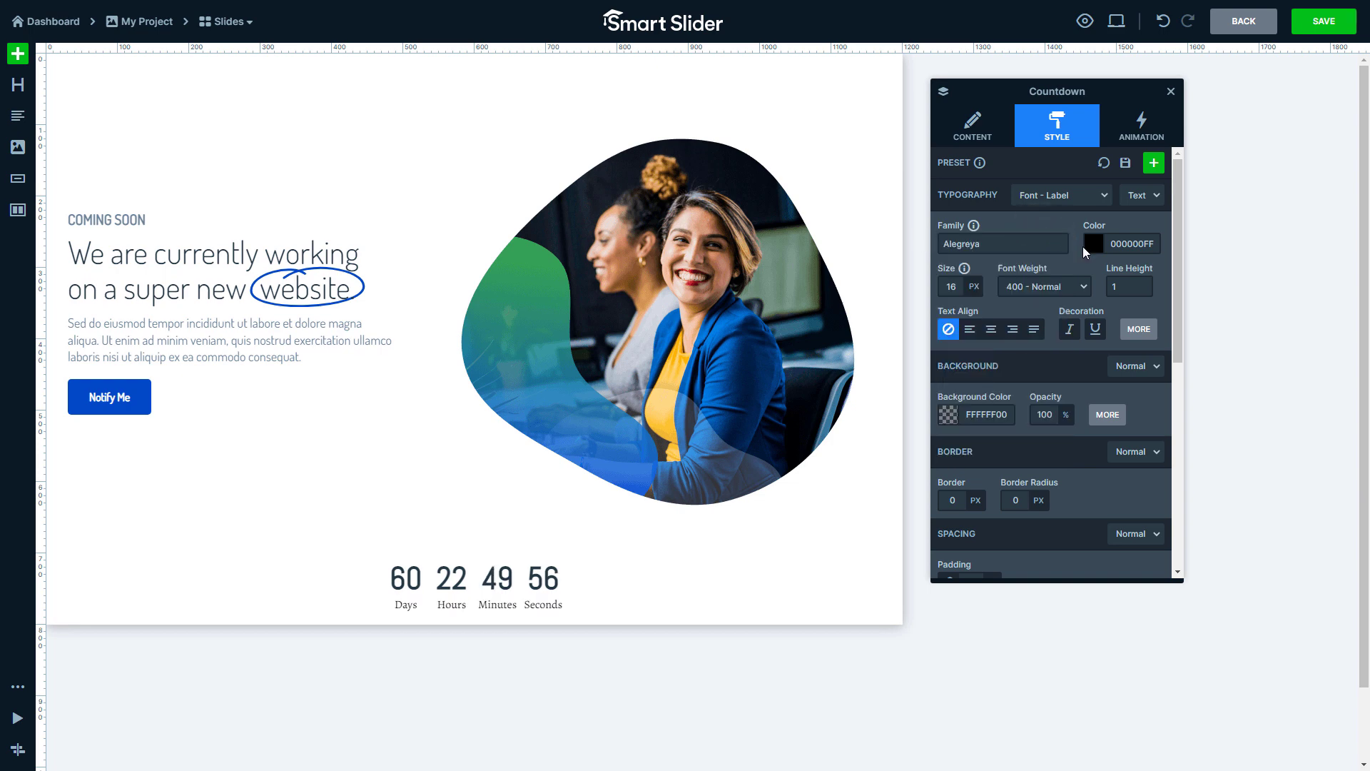
click(1128, 244)
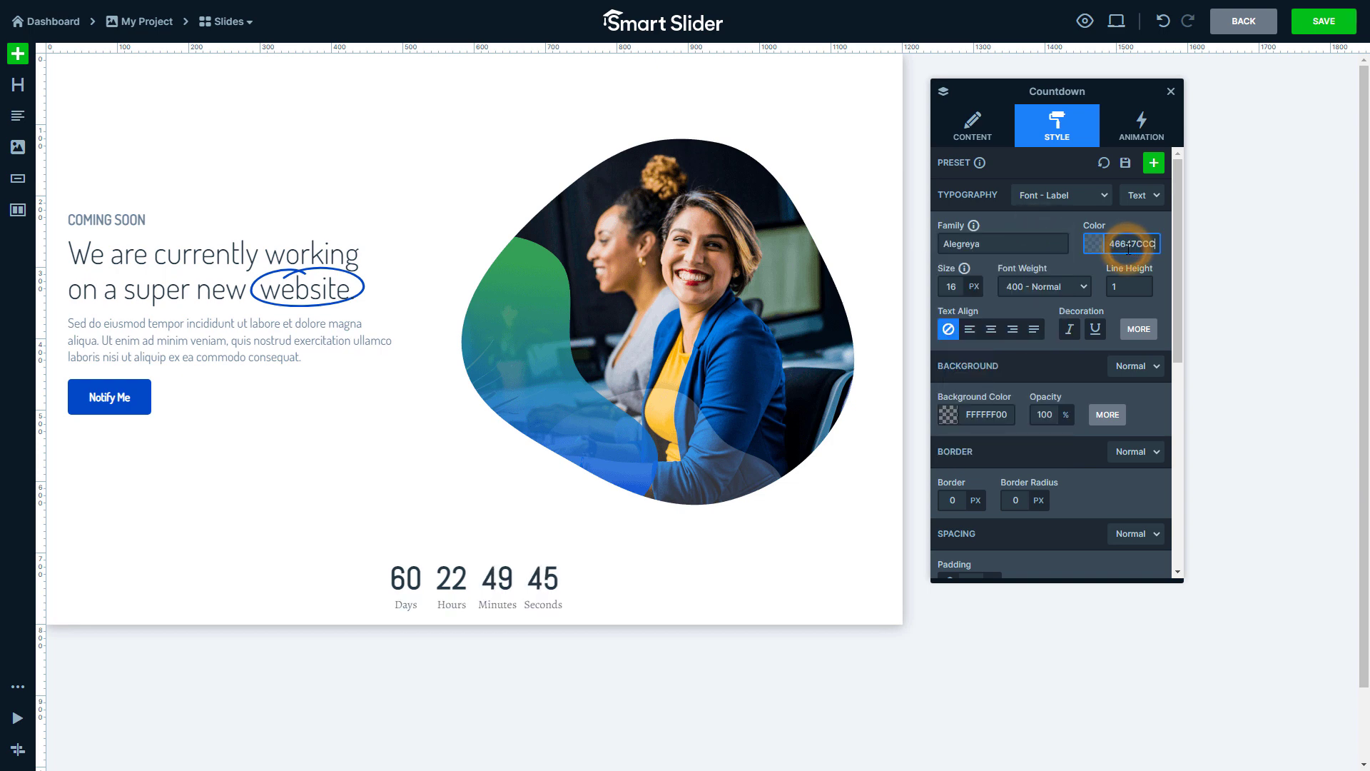
text(46647CCC)
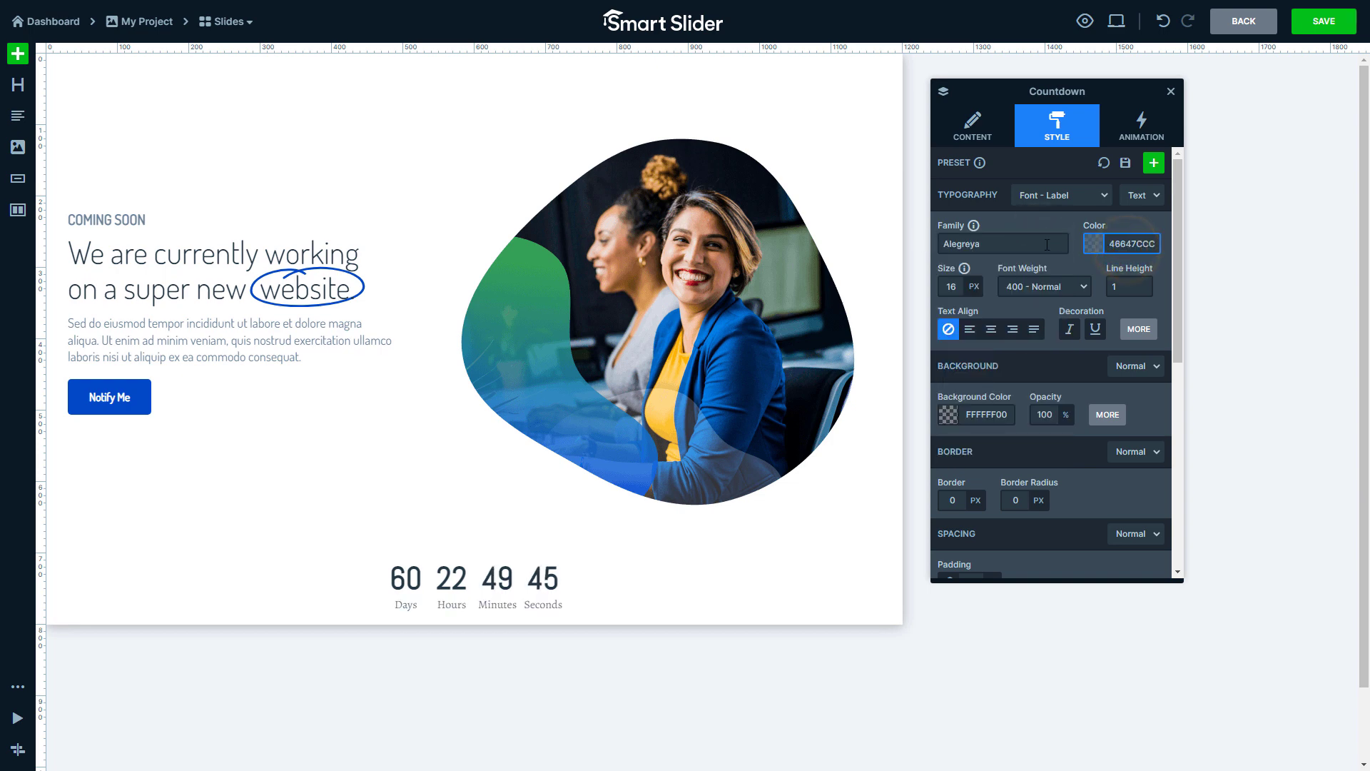
Step: Set the countdown labels to size 20 px, weight 700 - Bold and line height 1.2
double_click(952, 284)
text(20)
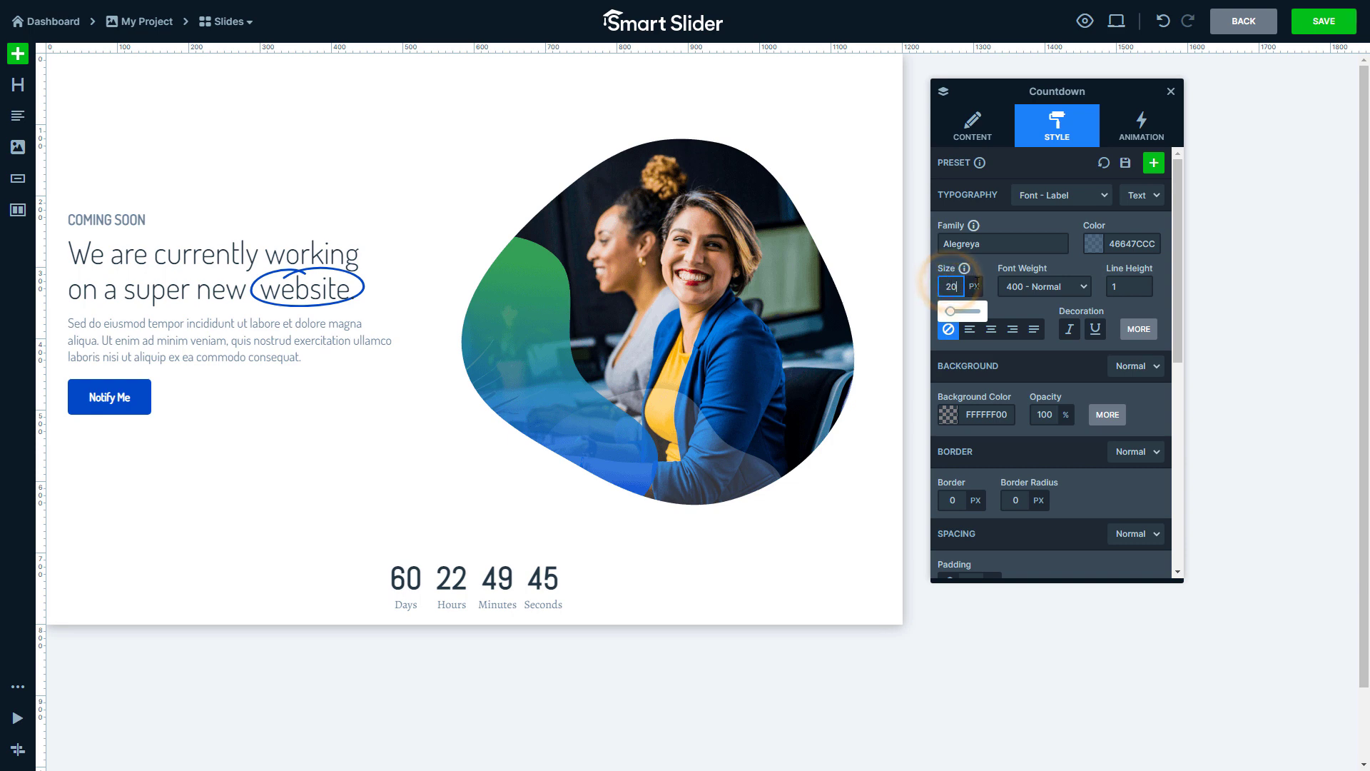
click(1026, 289)
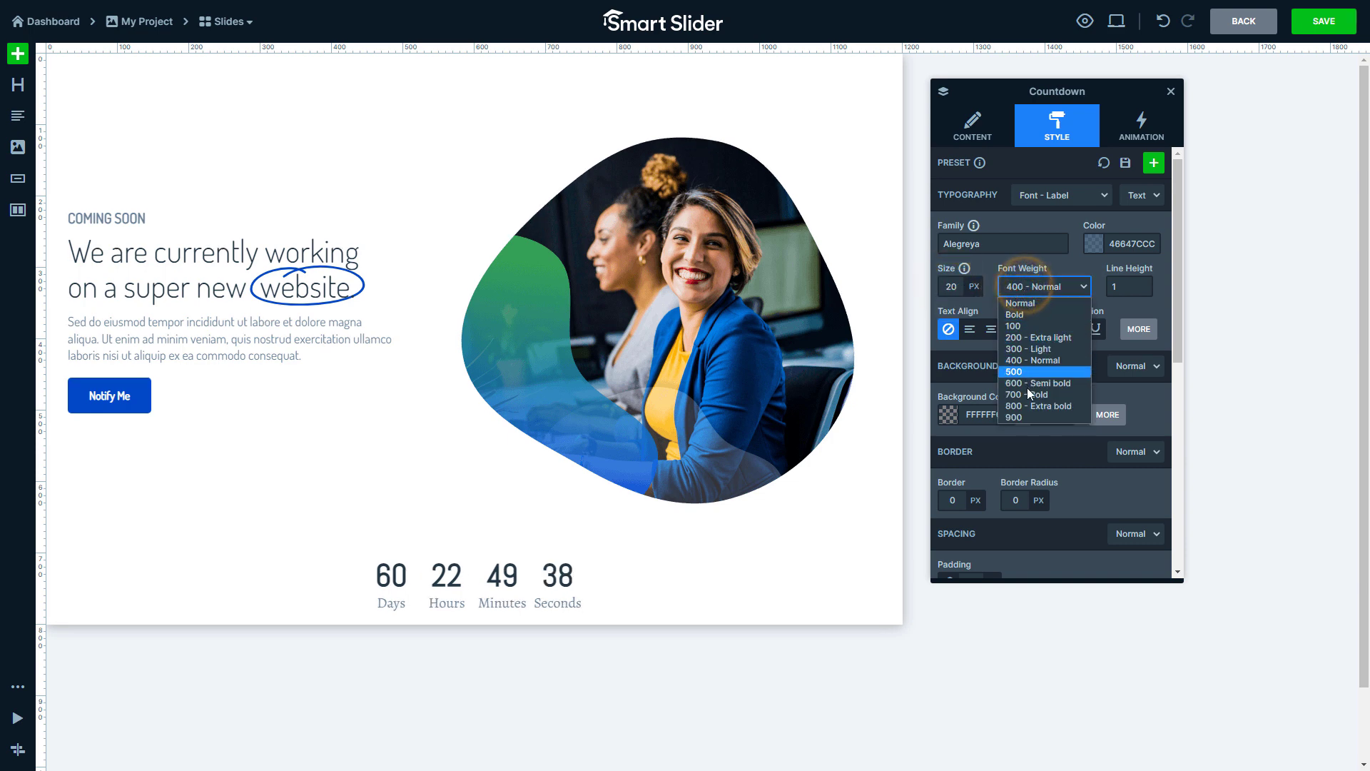
click(1026, 394)
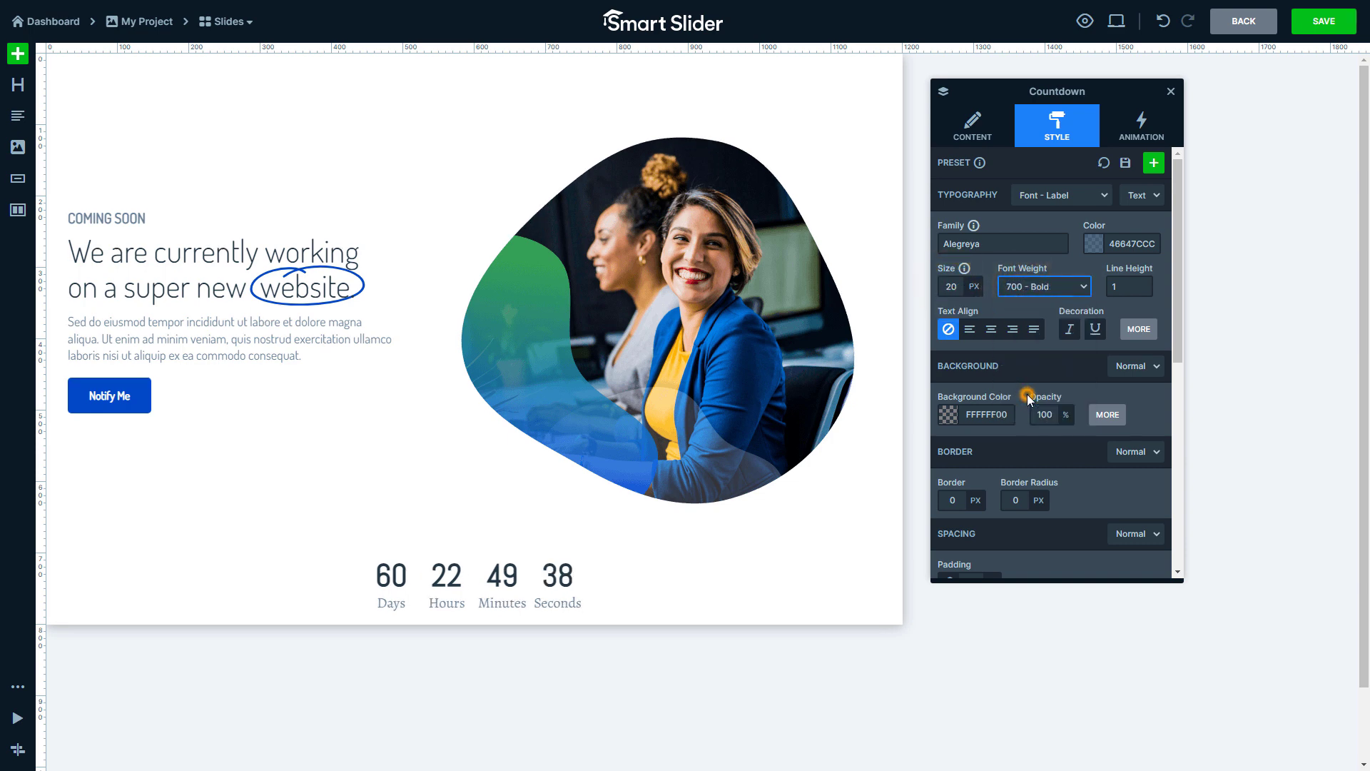
click(1129, 287)
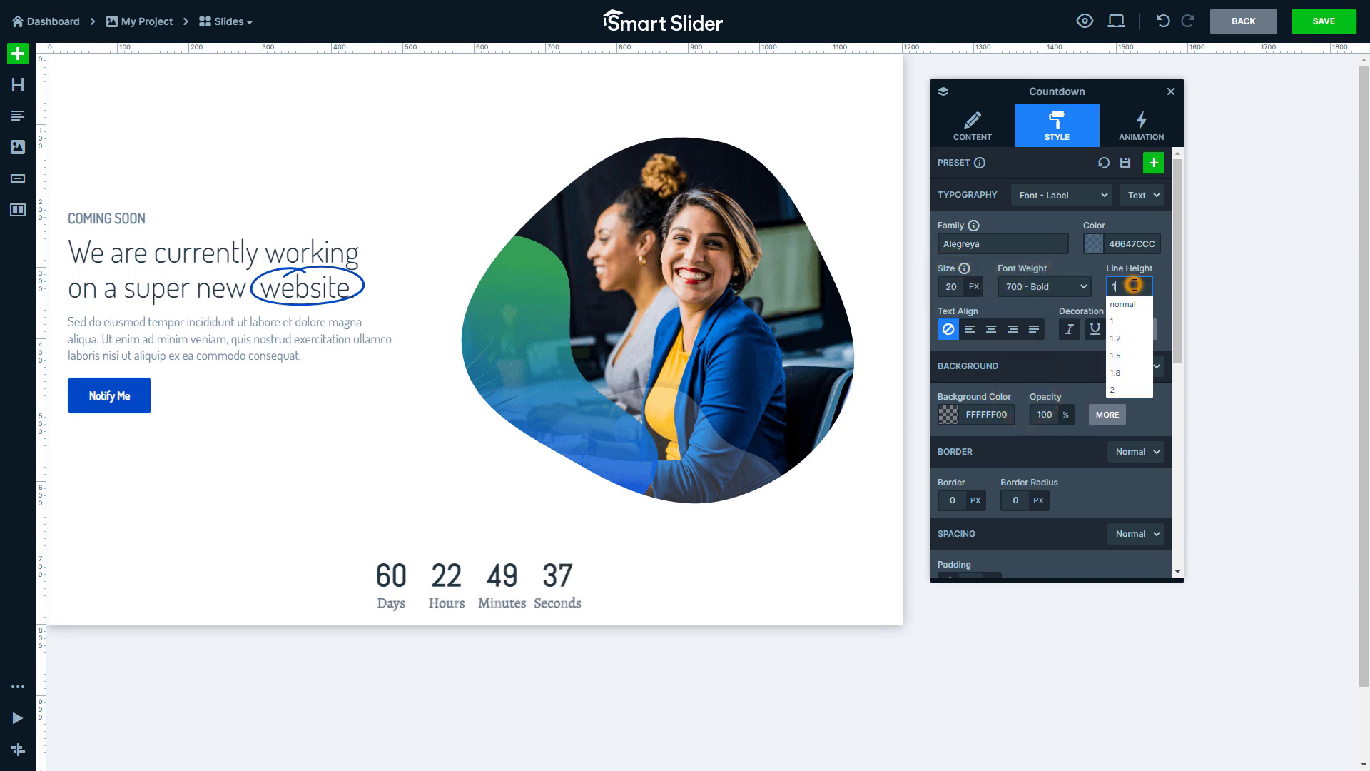
click(1116, 339)
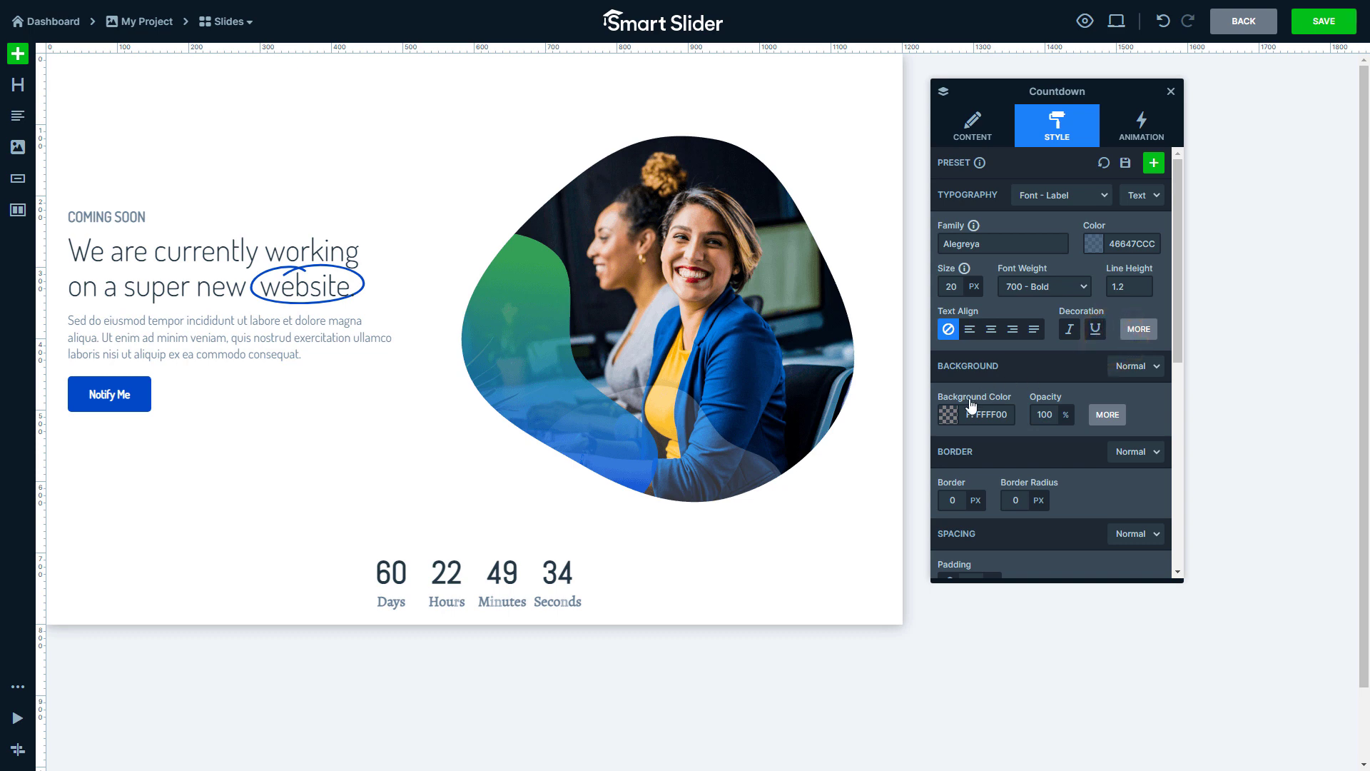
Step: Give the countdown boxes a white FFFFFFFF background and a box shadow of 0, 2, 18, 0 in colour 39617819
click(950, 415)
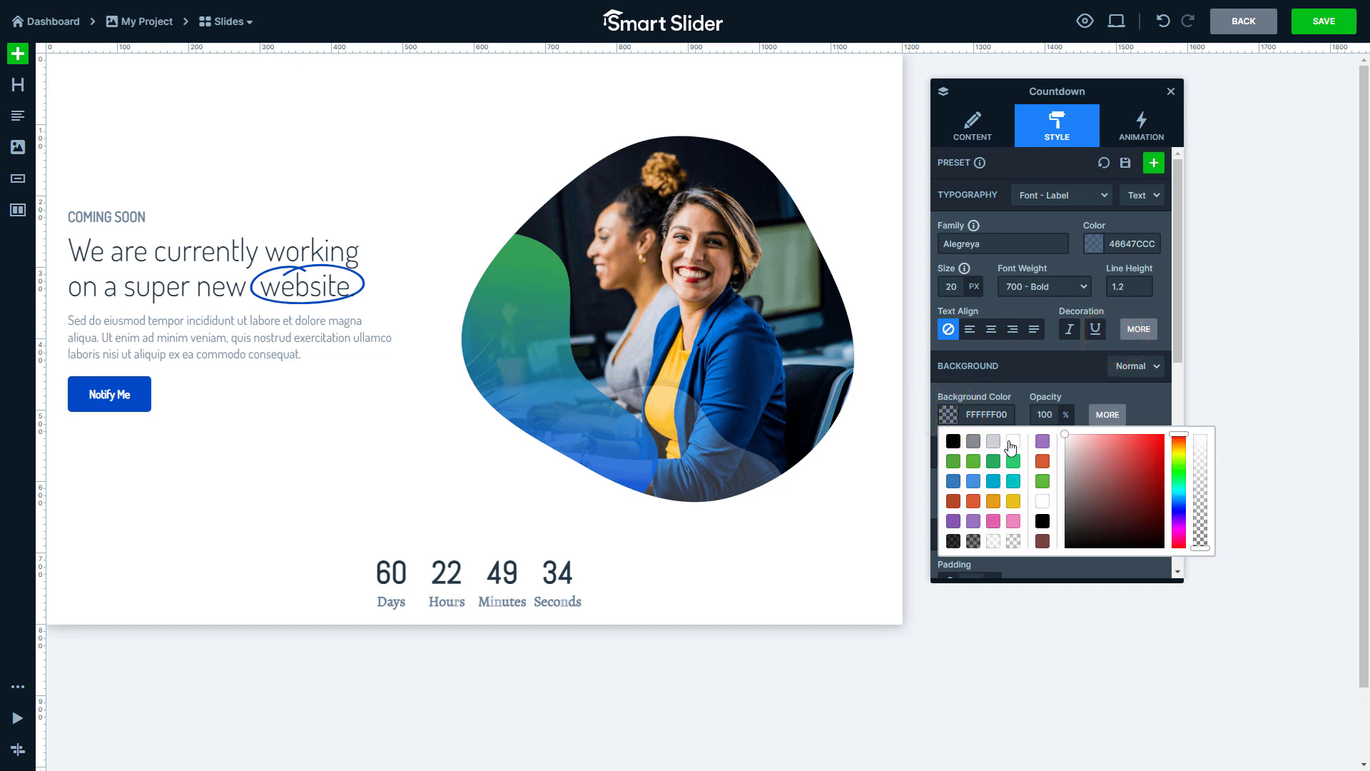
click(1013, 440)
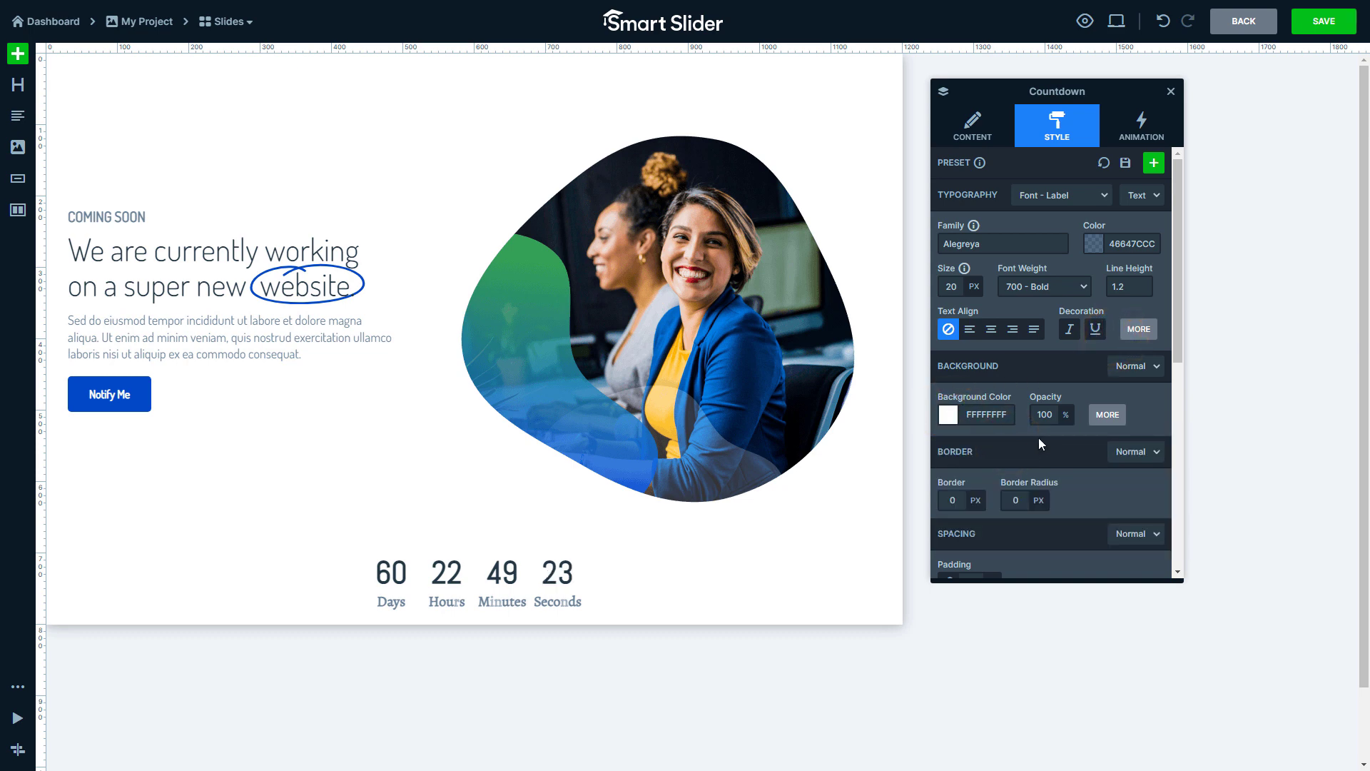
click(1107, 421)
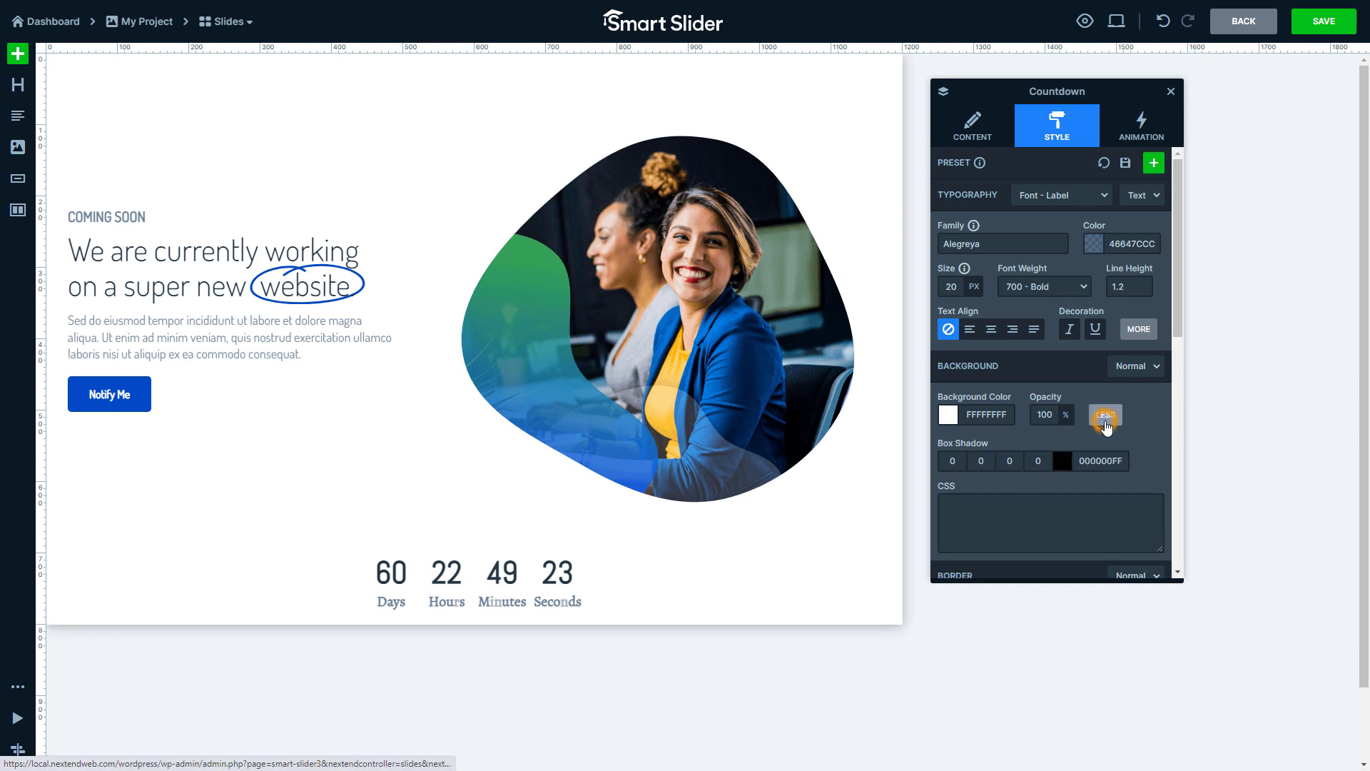
click(985, 457)
text(2)
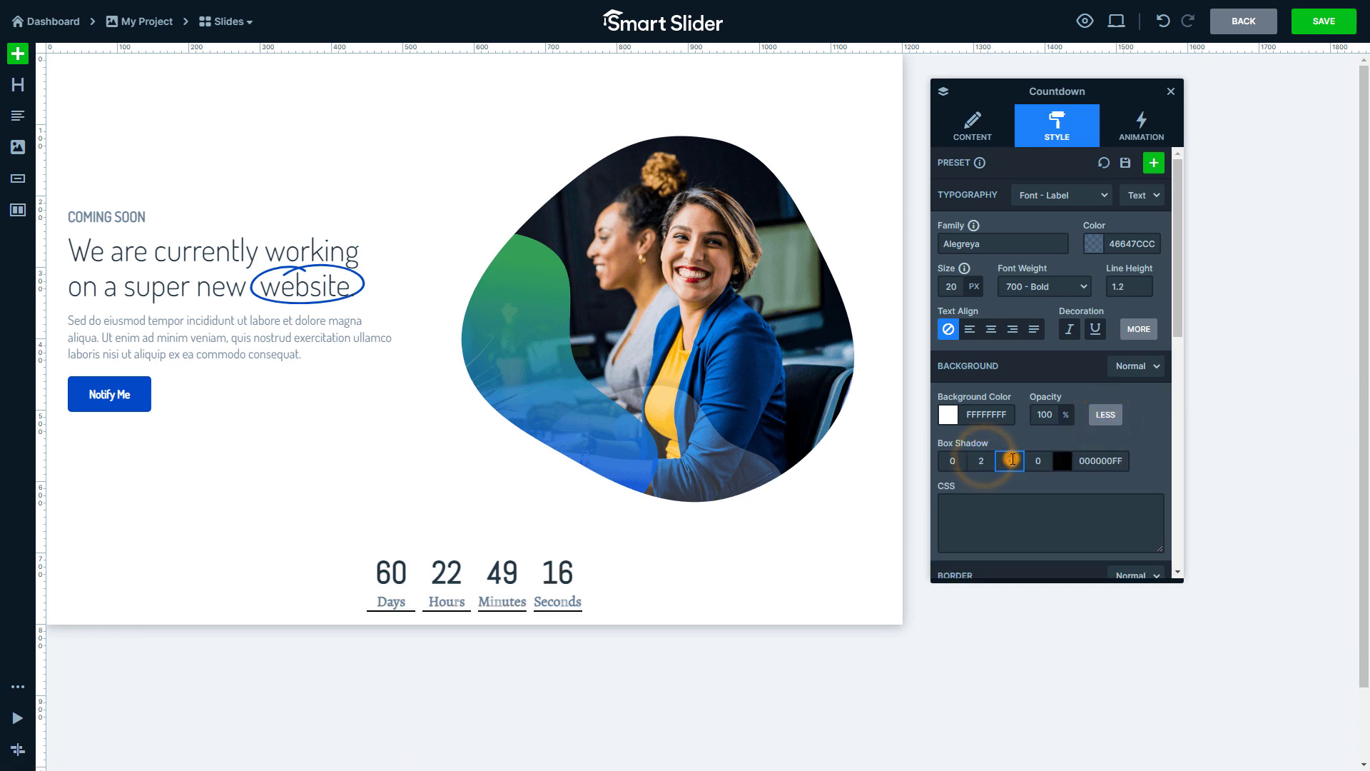
click(1010, 460)
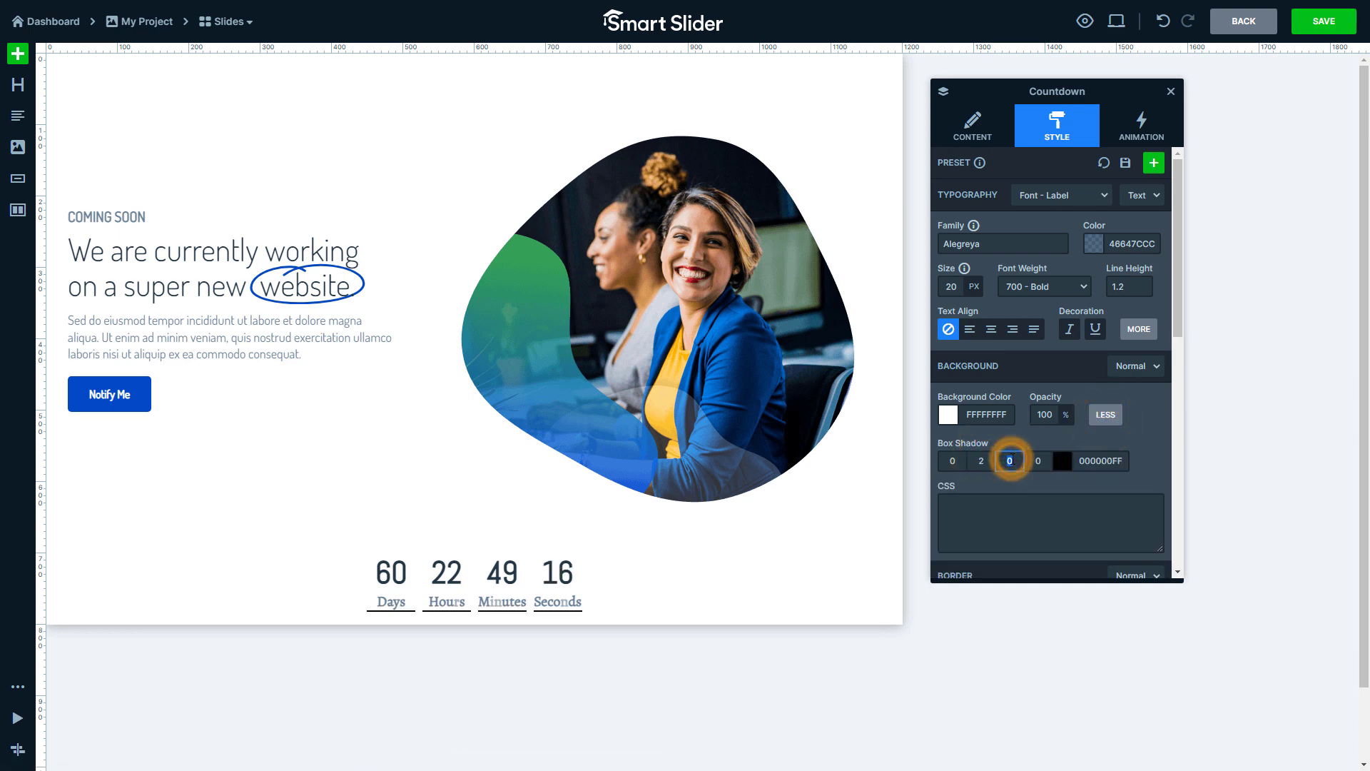
text(18)
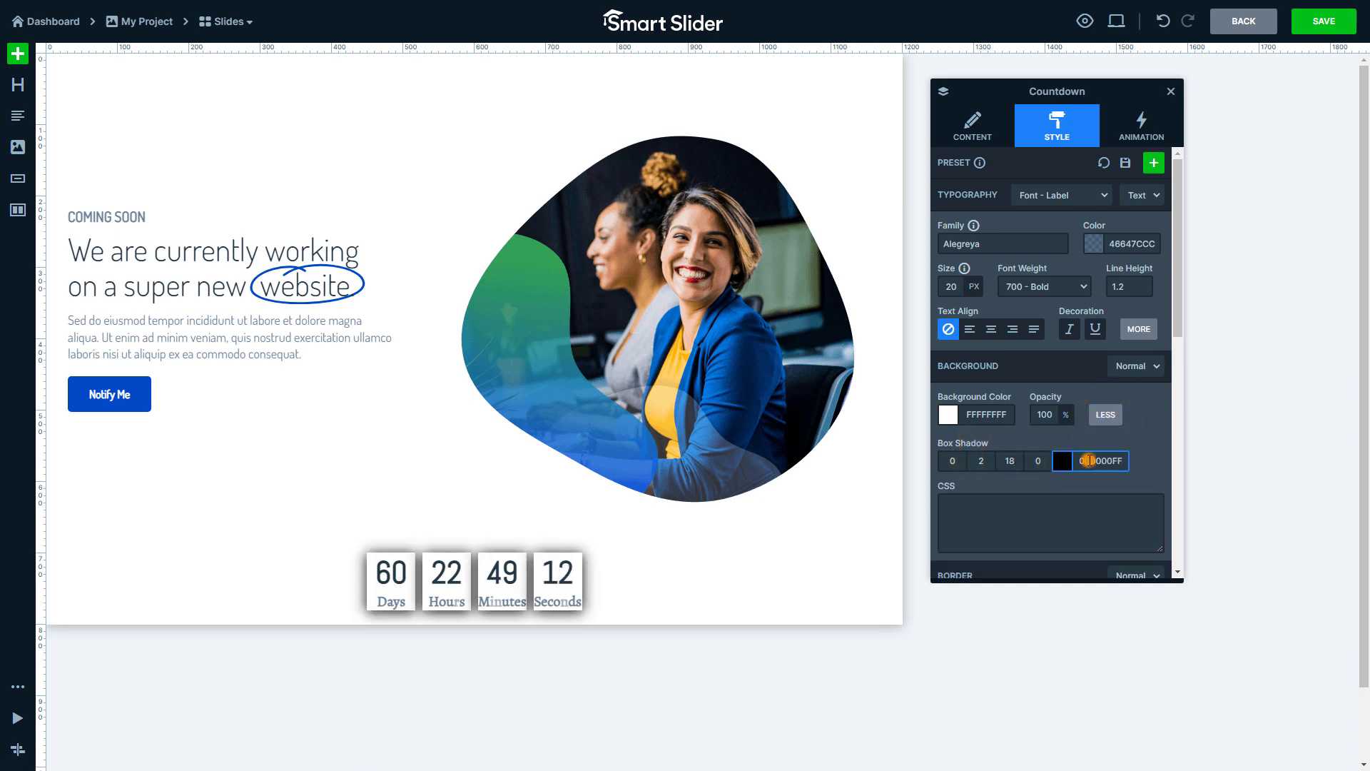
click(1085, 461)
text(39617819)
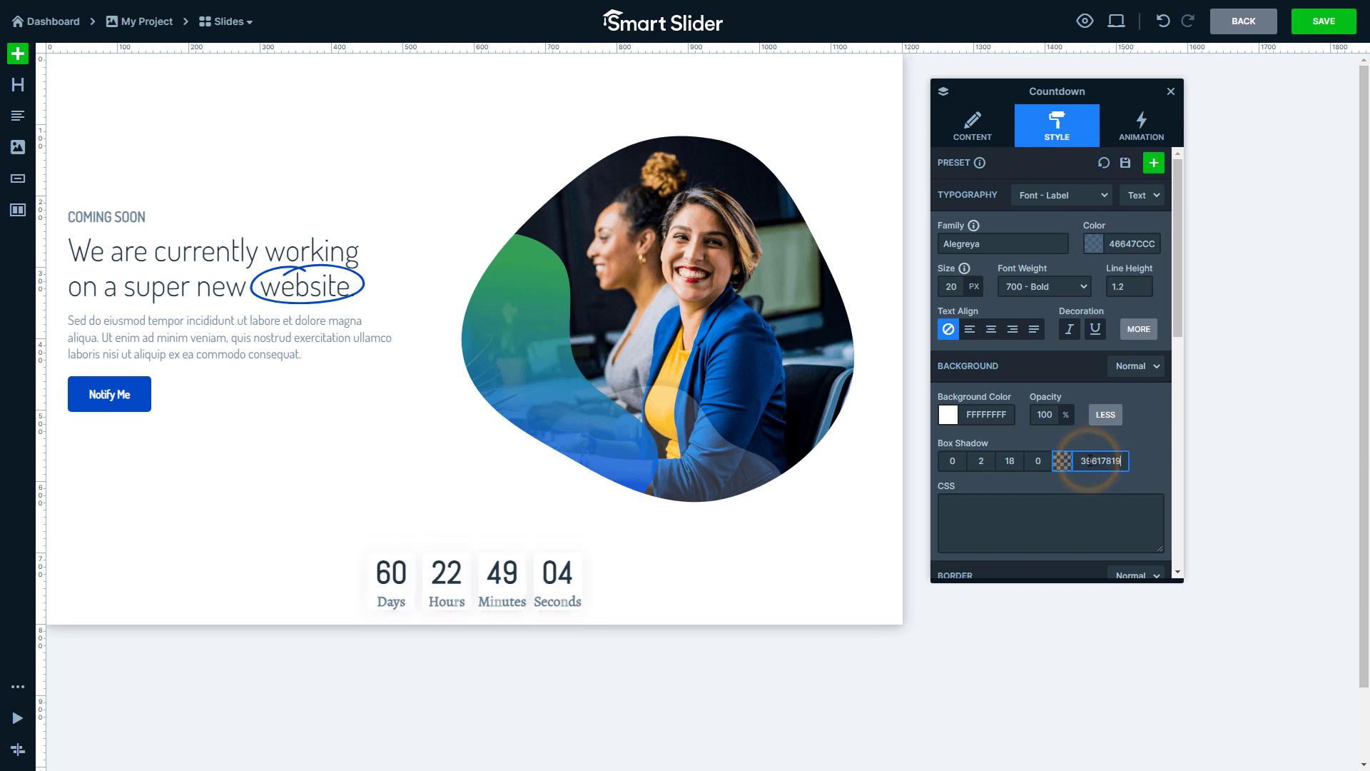
click(1105, 416)
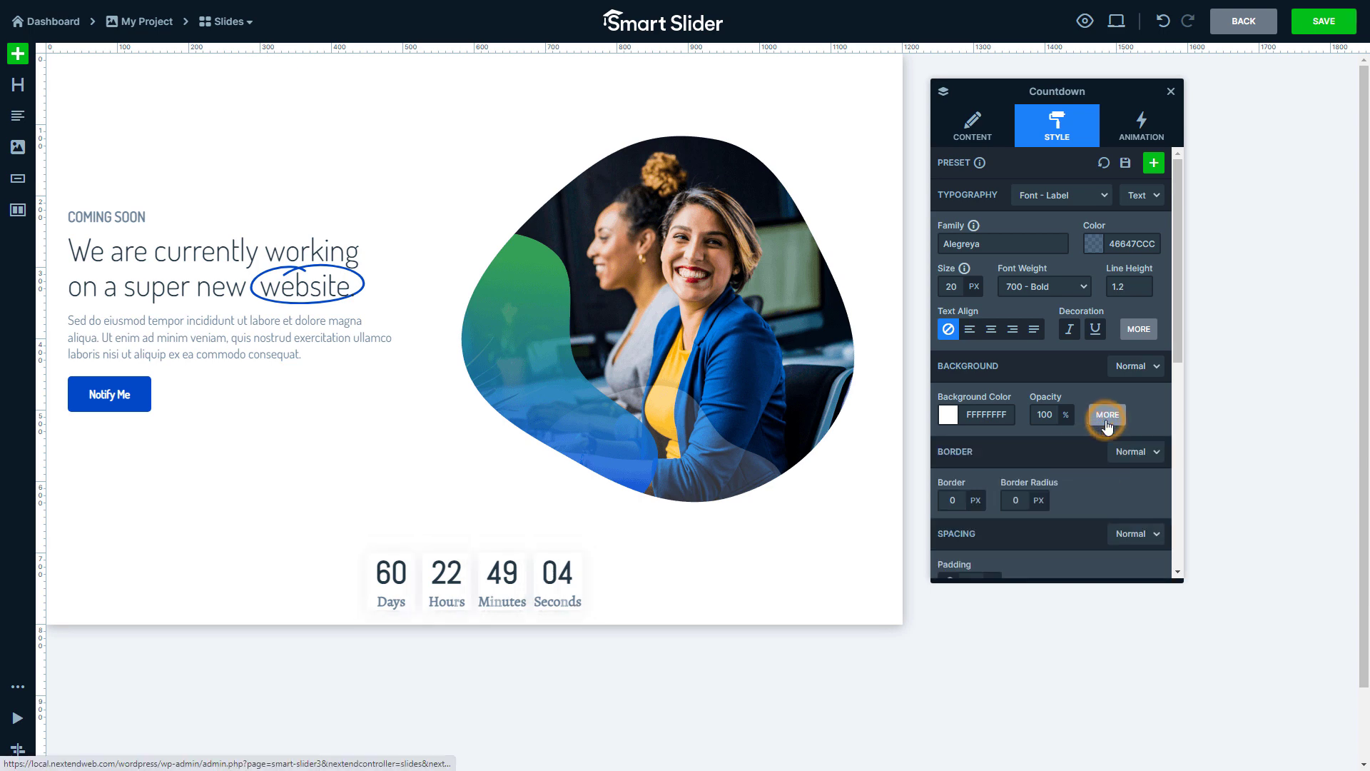
Step: Set the border radius of the countdown boxes to 10 px
scroll(1101, 426, down, 1)
click(1019, 428)
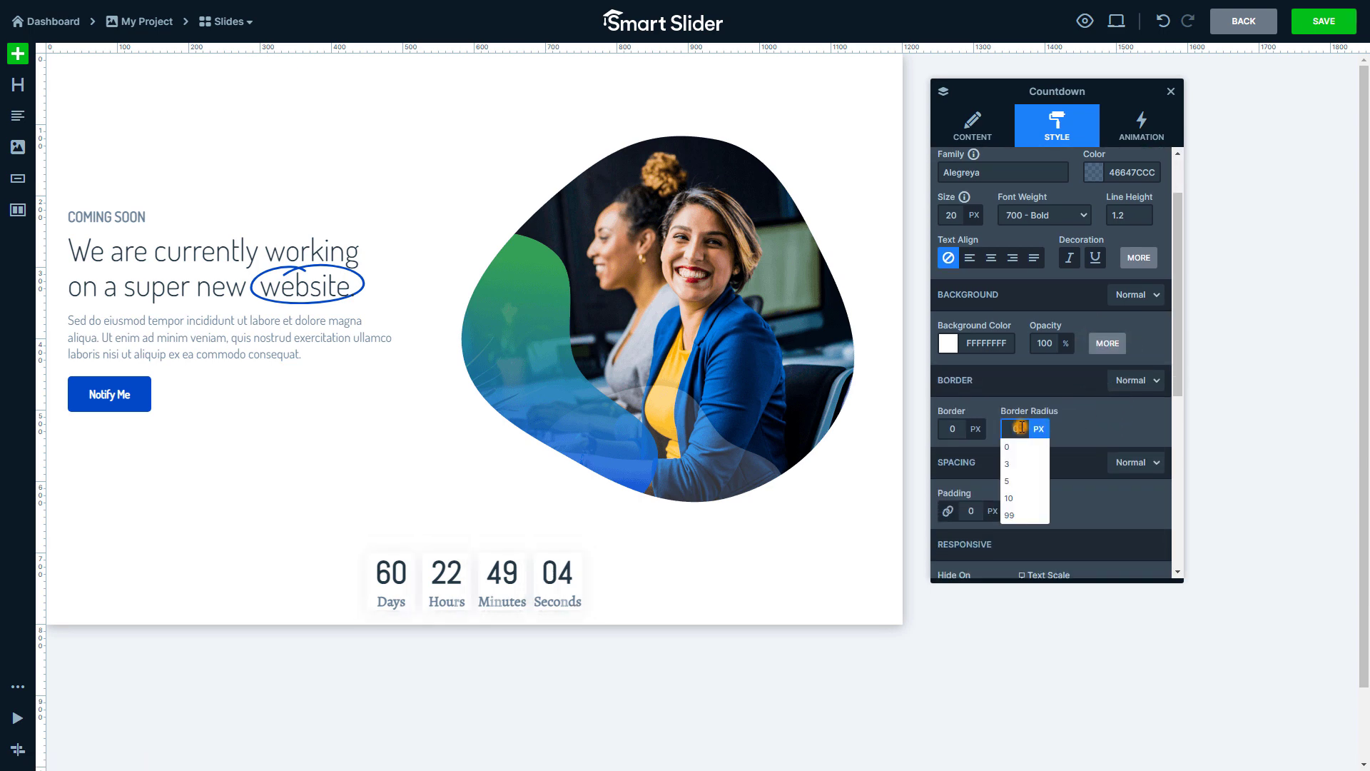
text(10)
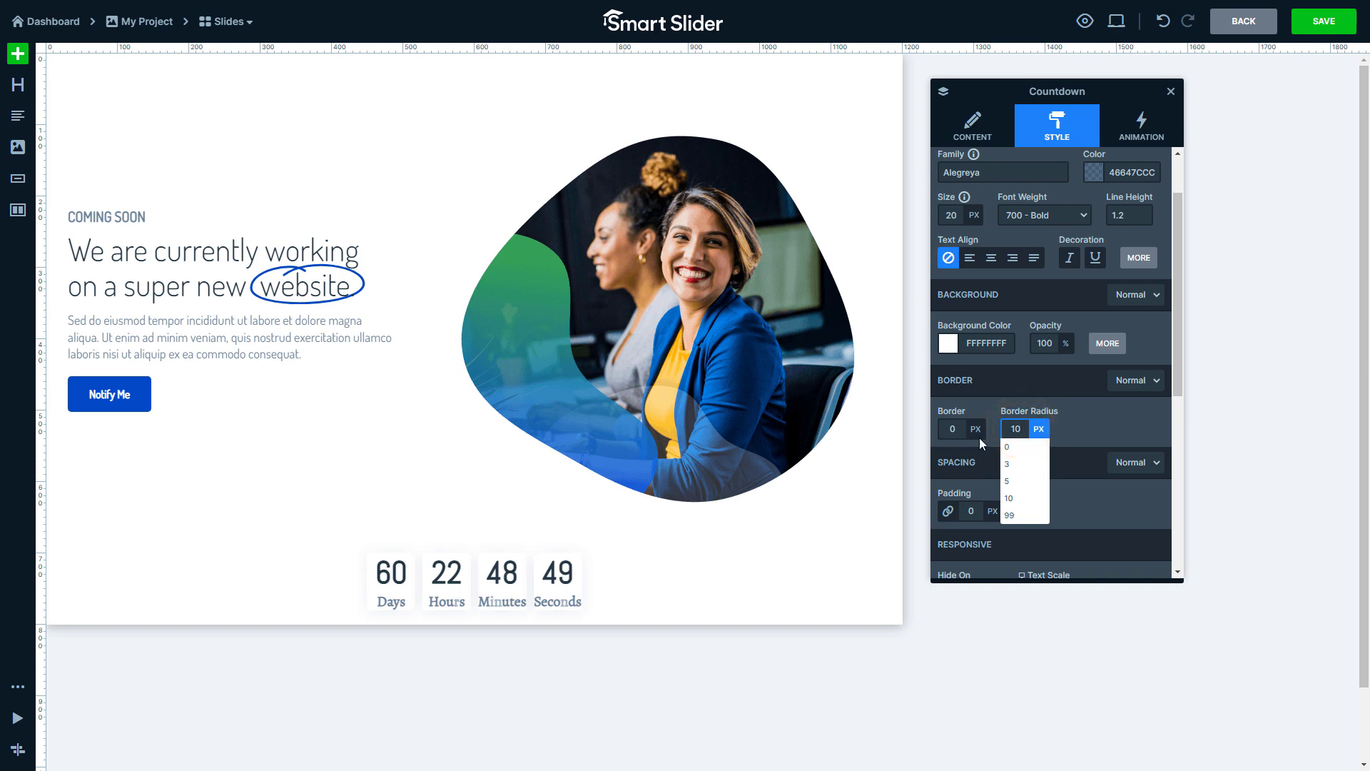
Step: Unlink the countdown's padding values and set them to 2, 6.25, 2 and 6.25 em
click(946, 511)
click(970, 511)
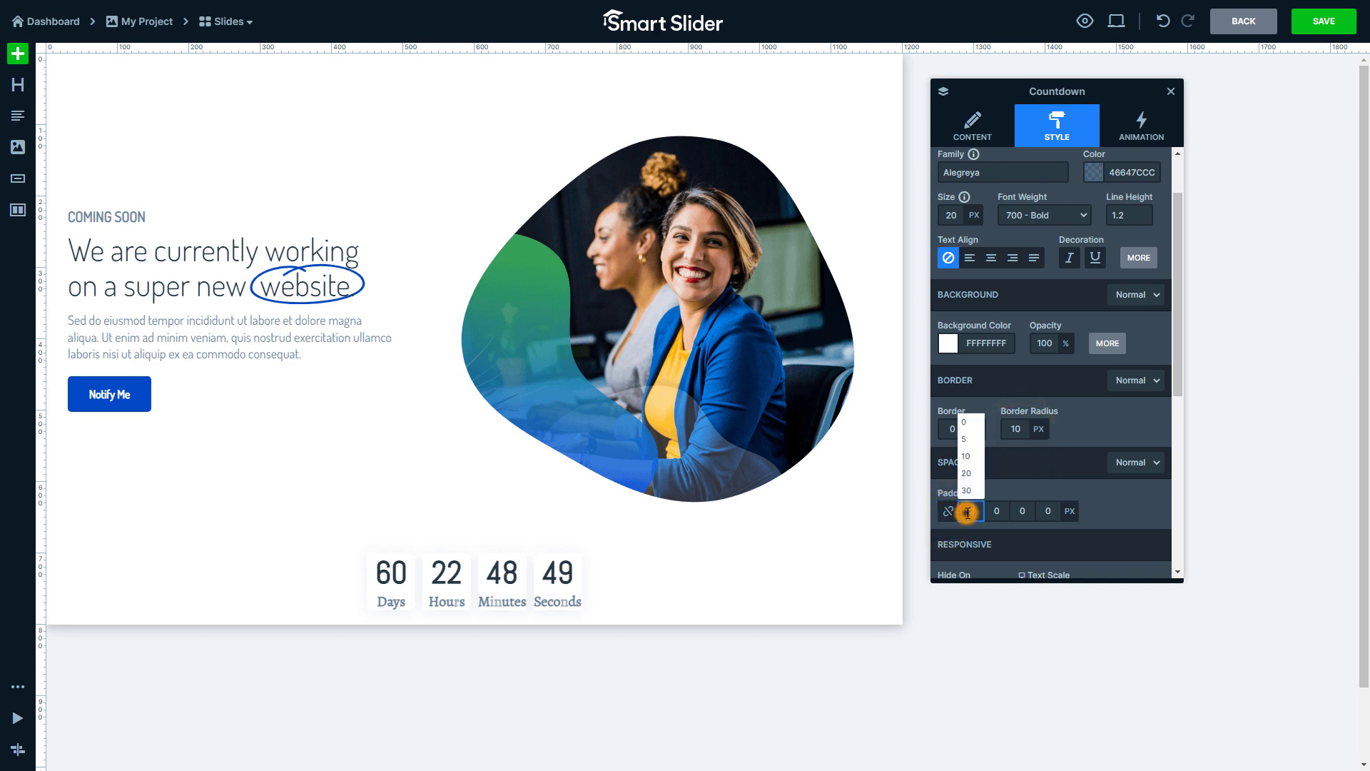
text(2)
key(Tab)
text(6.25)
key(Tab)
text(2)
key(Tab)
text(6)
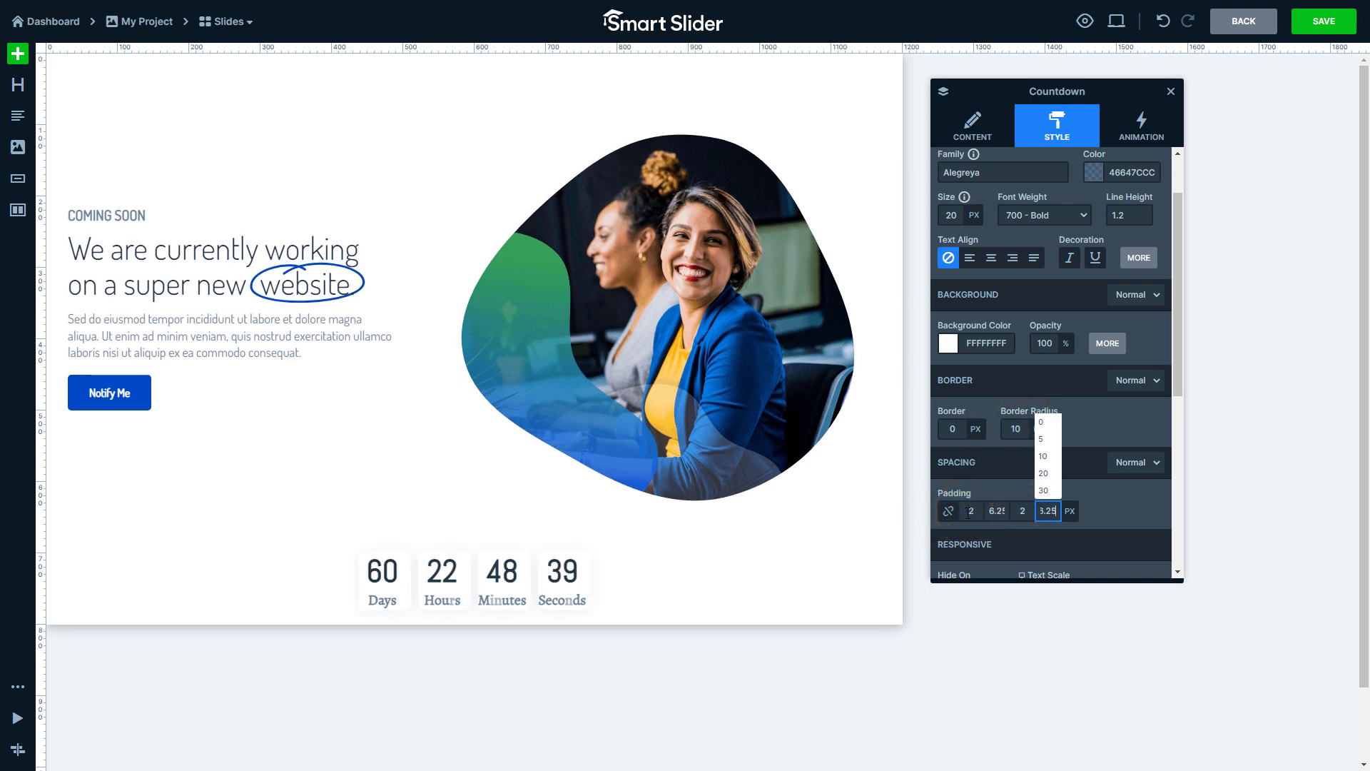
click(1070, 511)
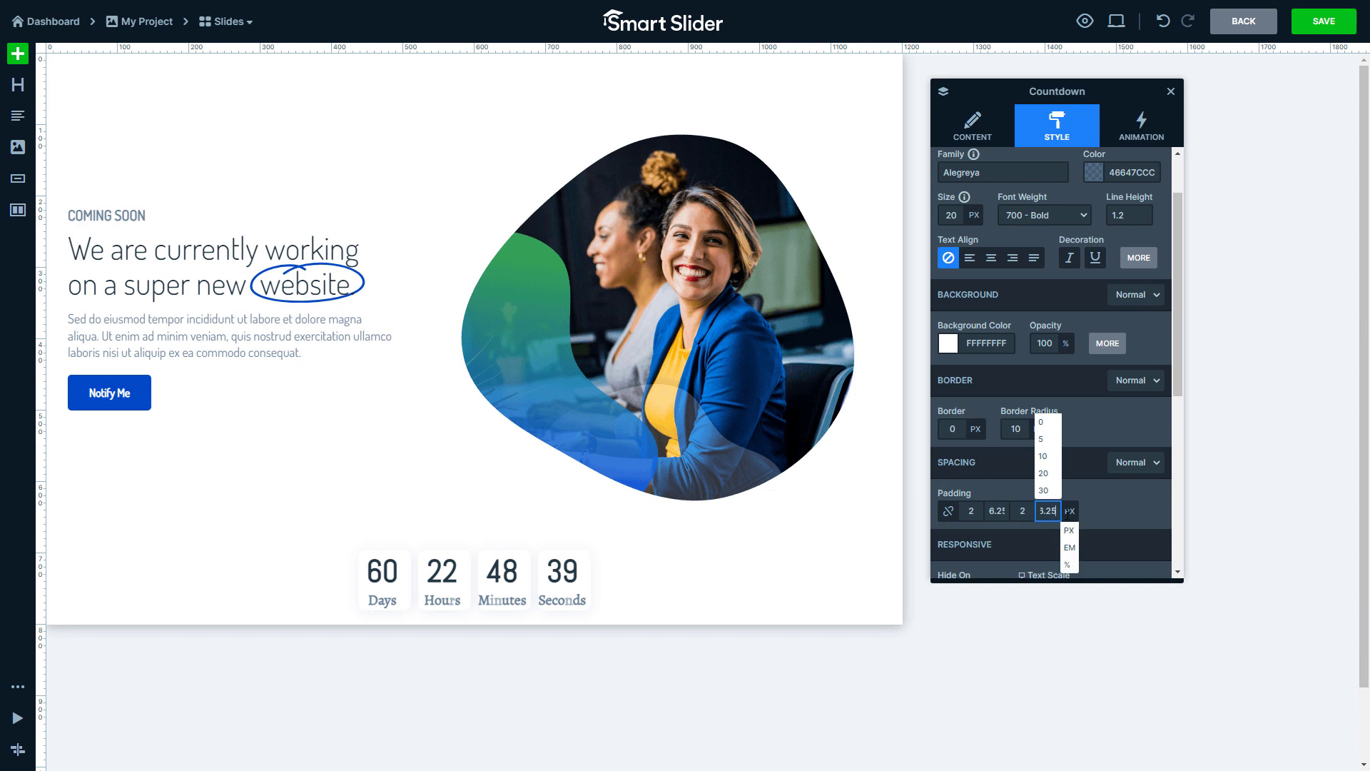
click(1072, 548)
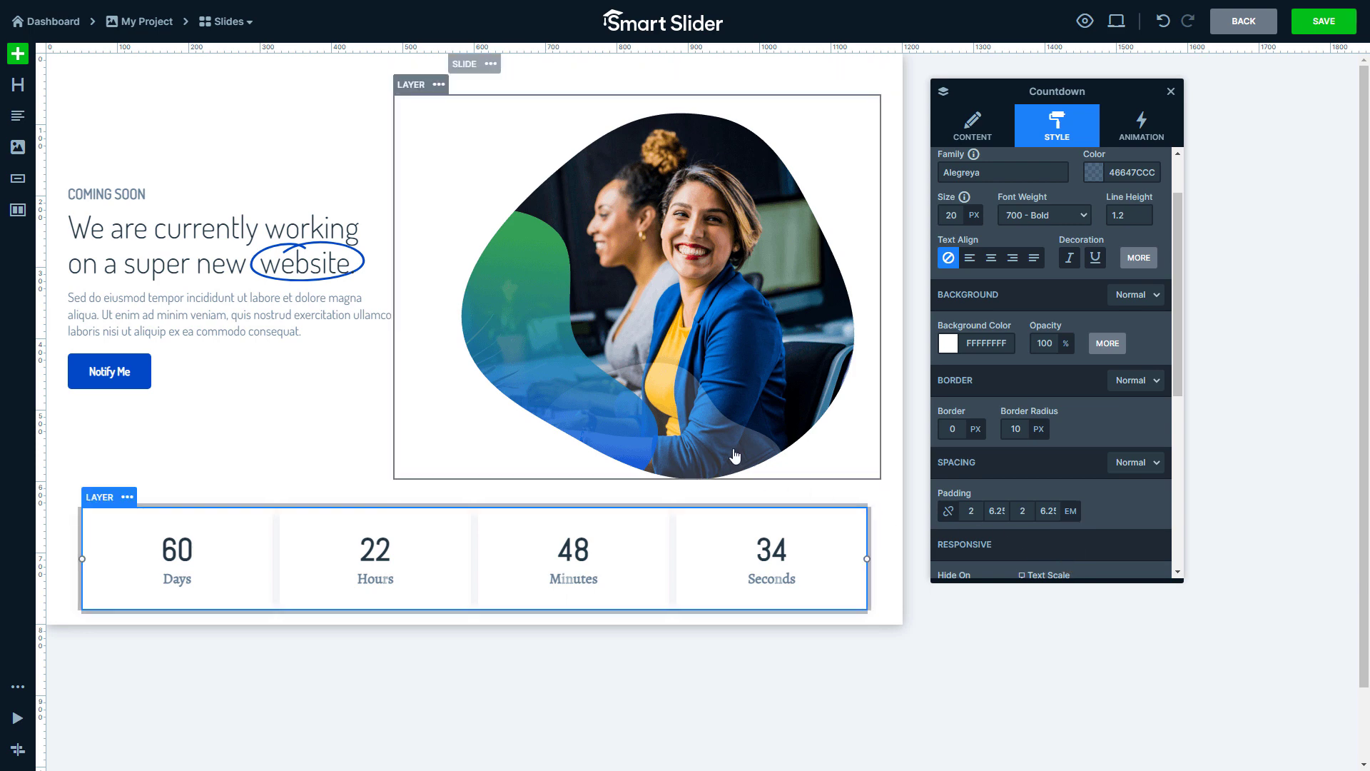
Step: Add an absolutely positioned heading layer below the Notify Me button and set its text to "Coming Soon"
click(22, 59)
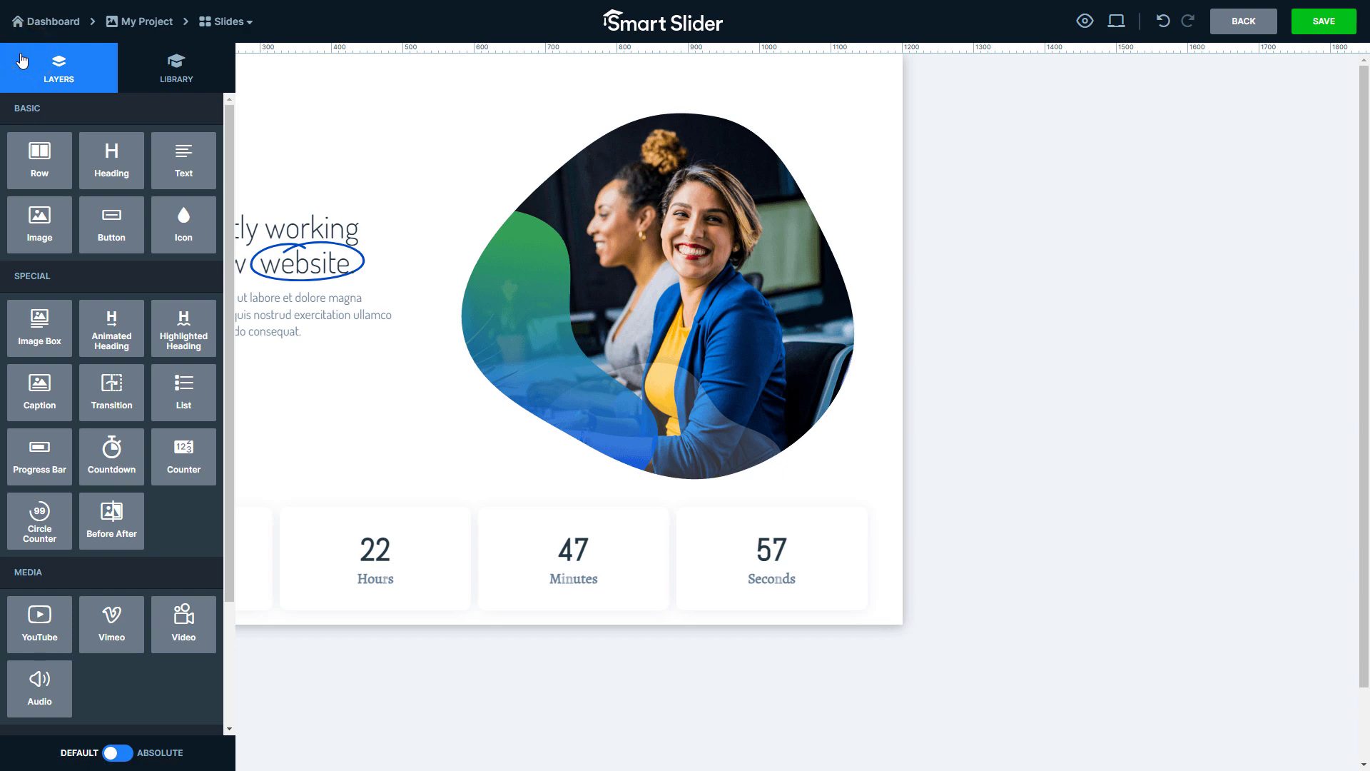
click(119, 753)
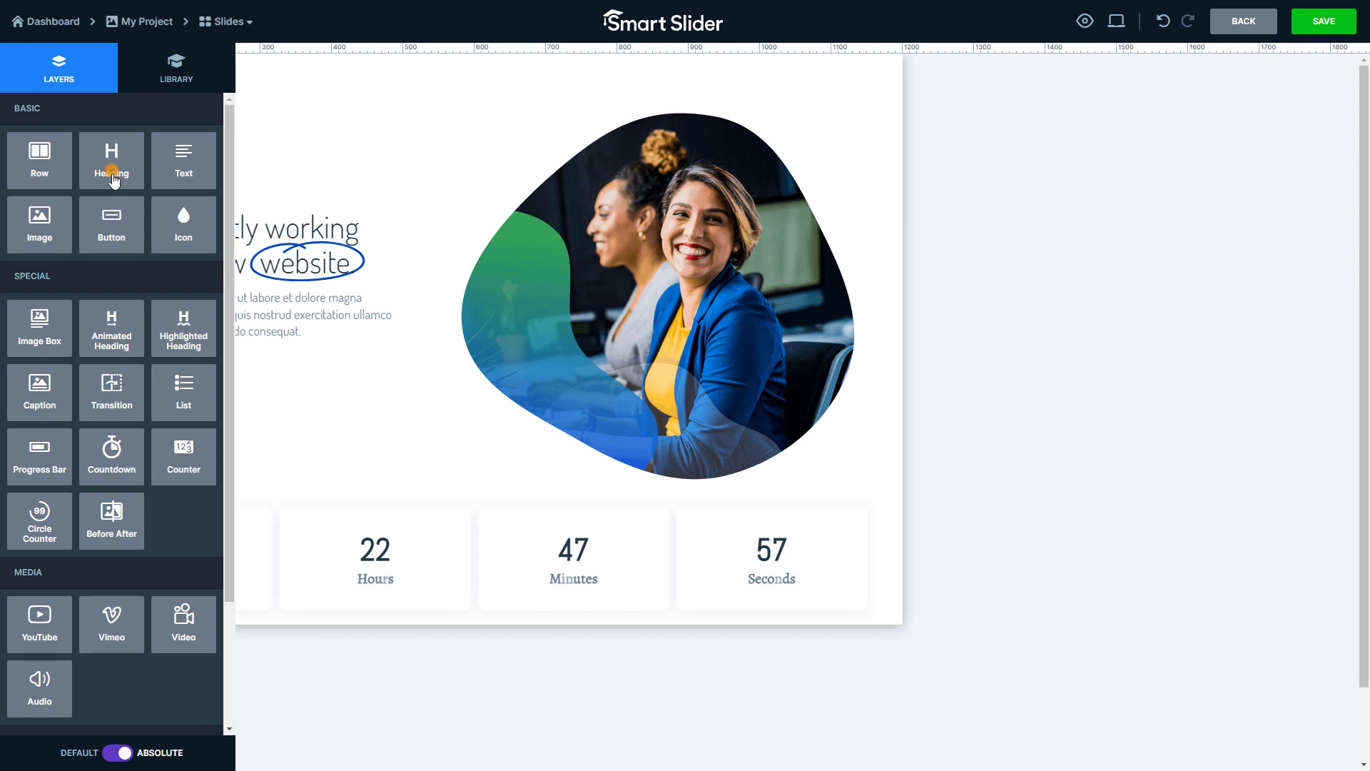
drag(111, 166, 300, 396)
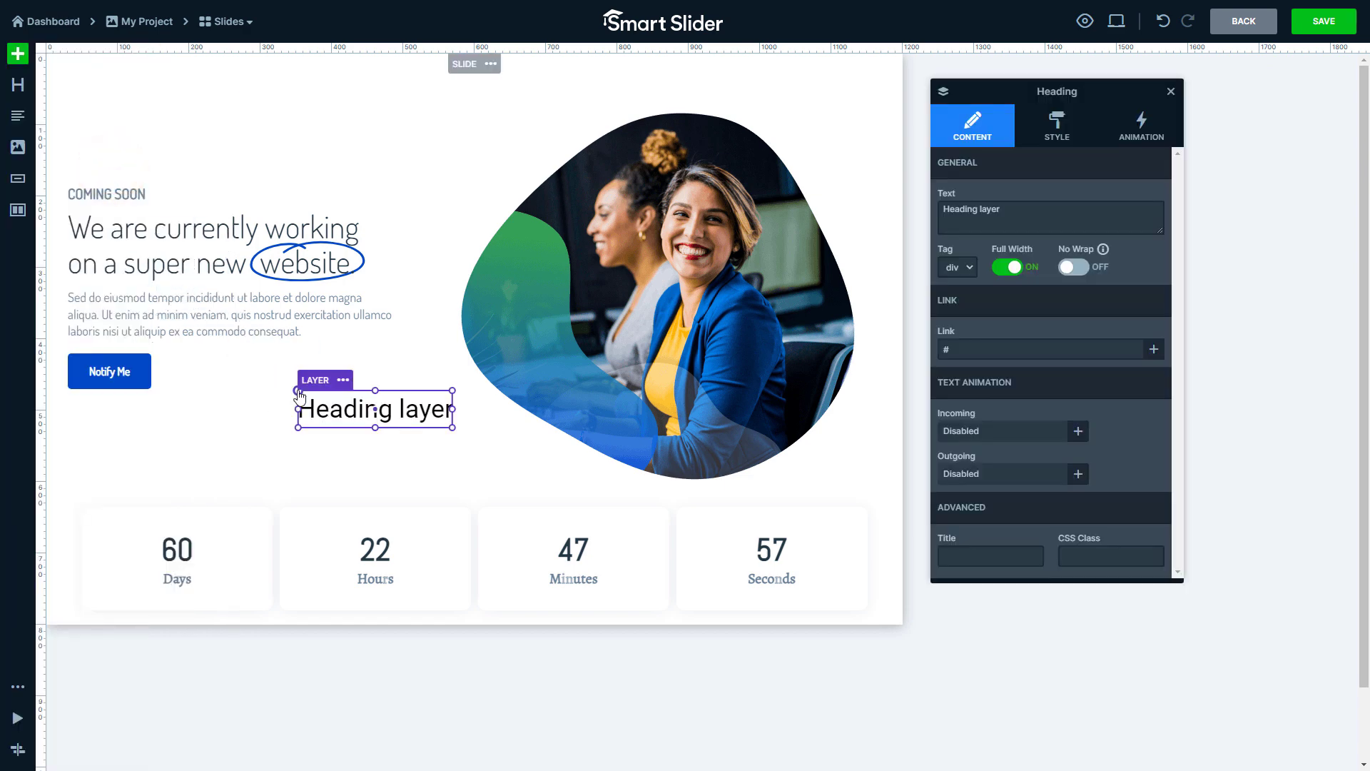
drag(1018, 218, 926, 217)
text(Coming Soon)
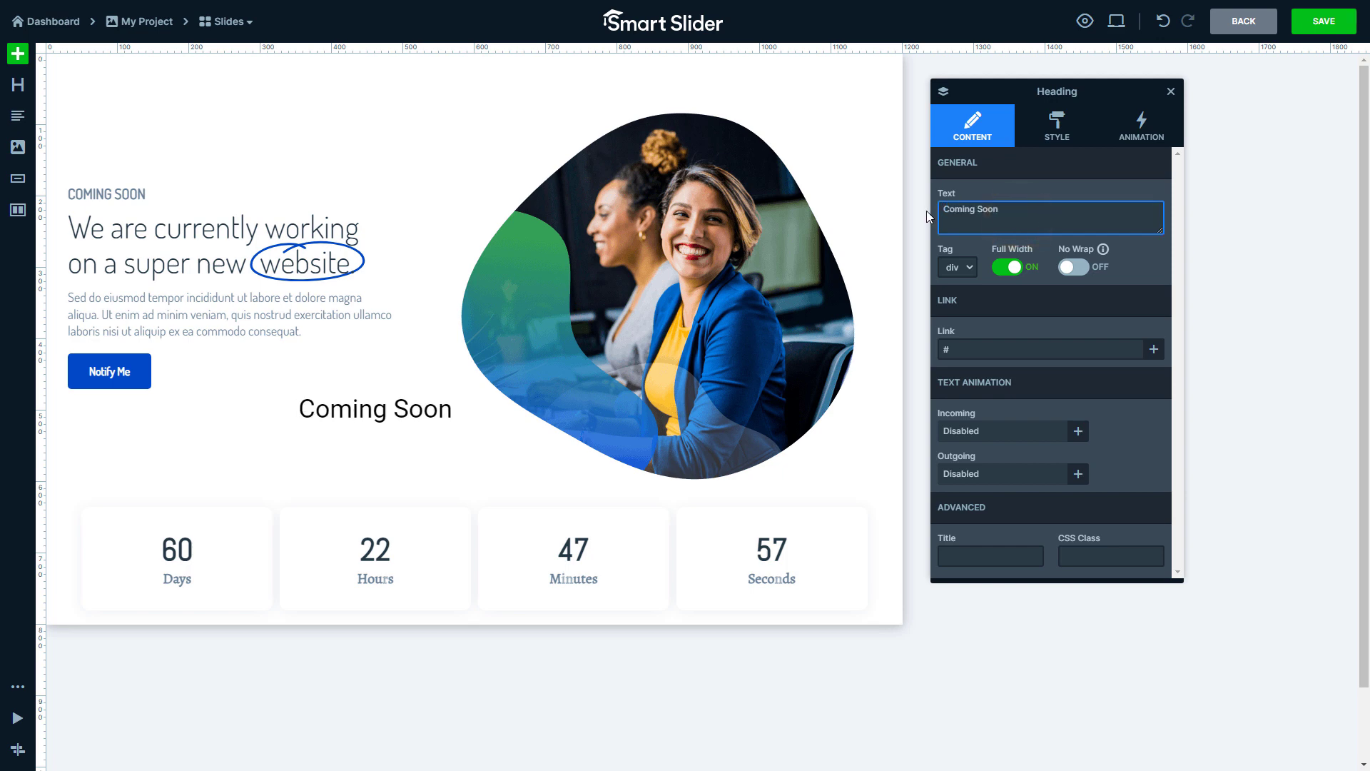
Step: Set the new heading's font family to Reenie Beanie and its text colour to 46647CFF
click(1048, 146)
drag(1004, 242, 915, 240)
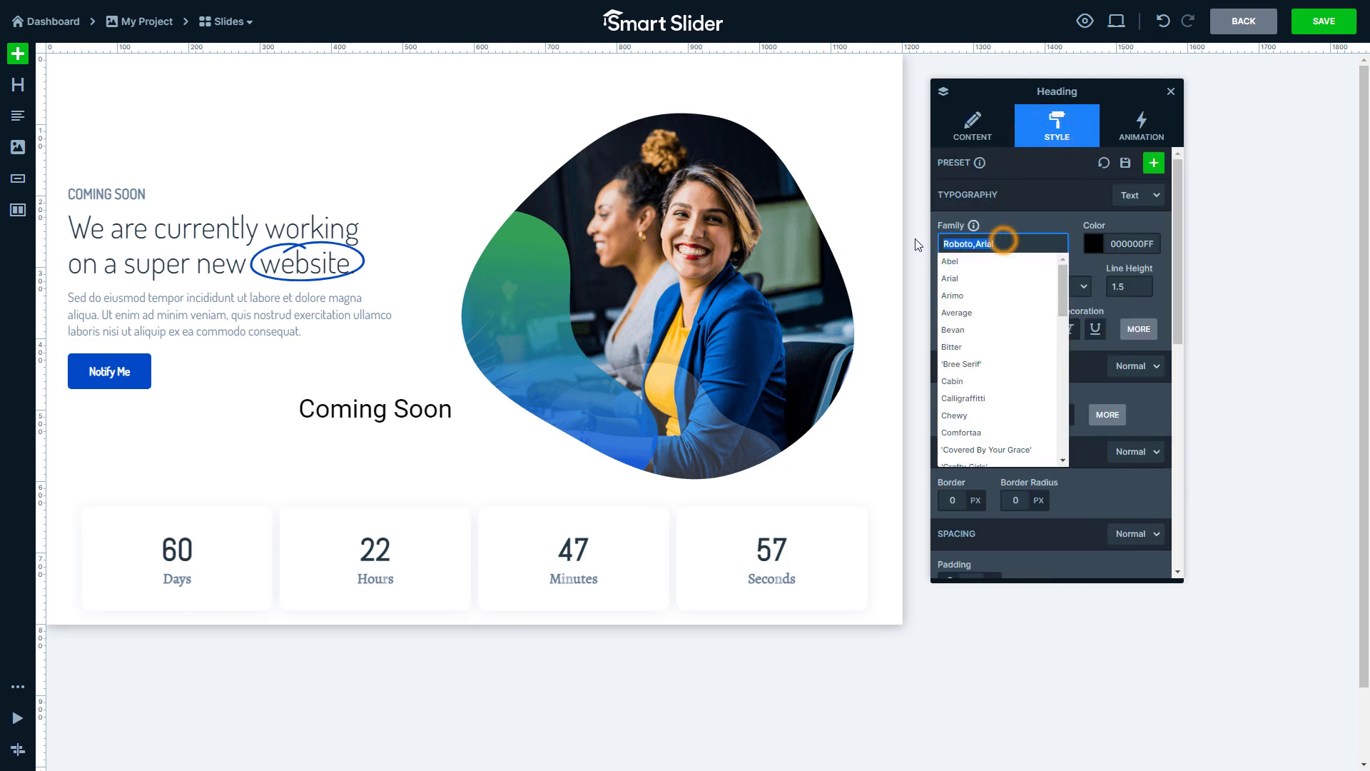
text(Reenie Beanie)
key(Return)
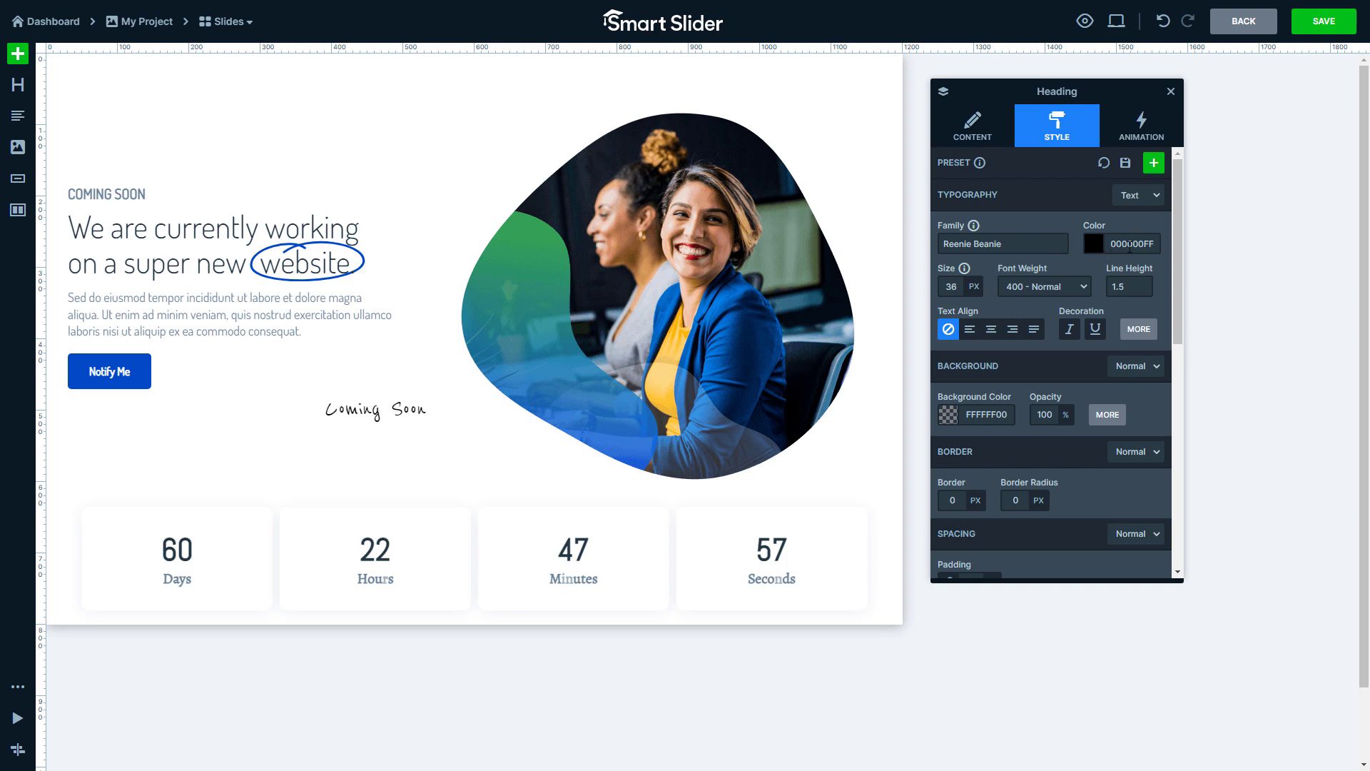
double_click(1131, 244)
text(48647CFF)
Step: Set the new heading's font size to 400 px, weight to 500 and line height to 0.8
double_click(952, 286)
text(400)
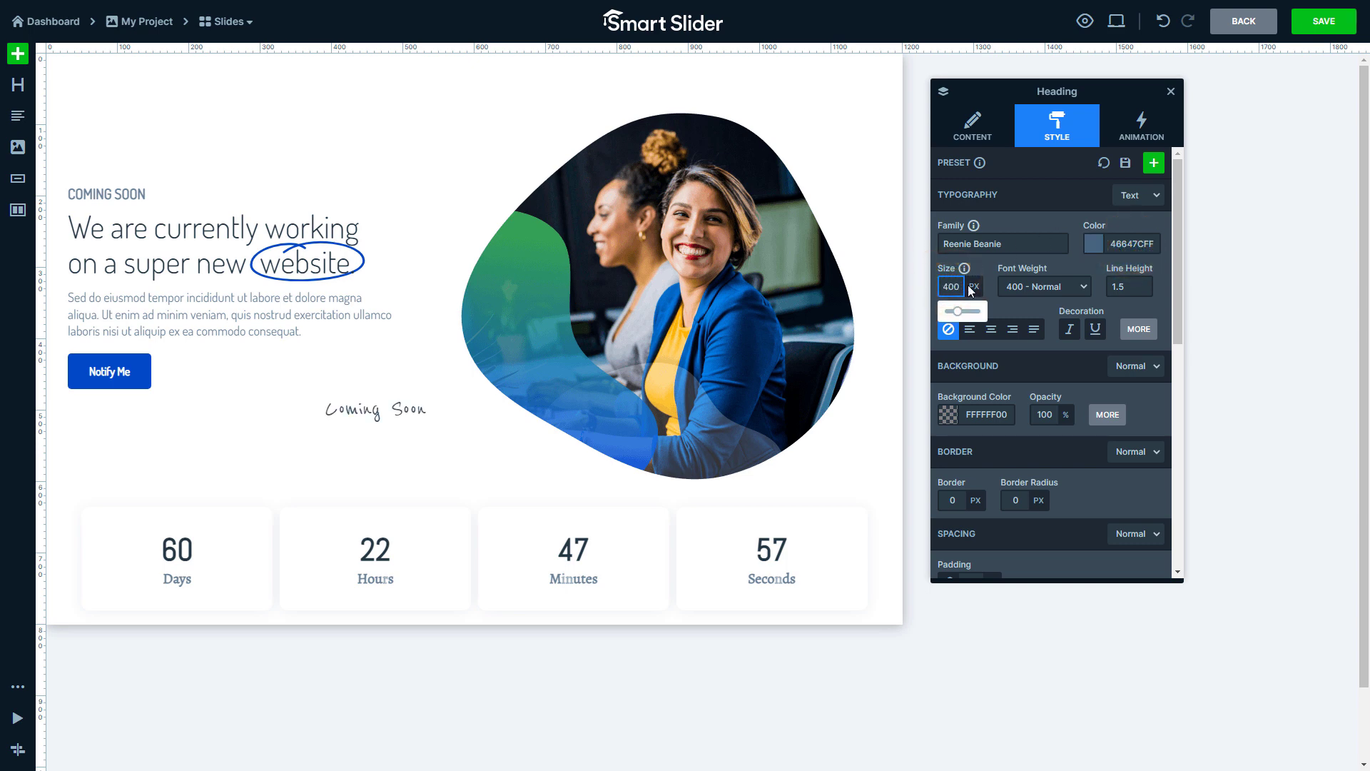
click(1034, 289)
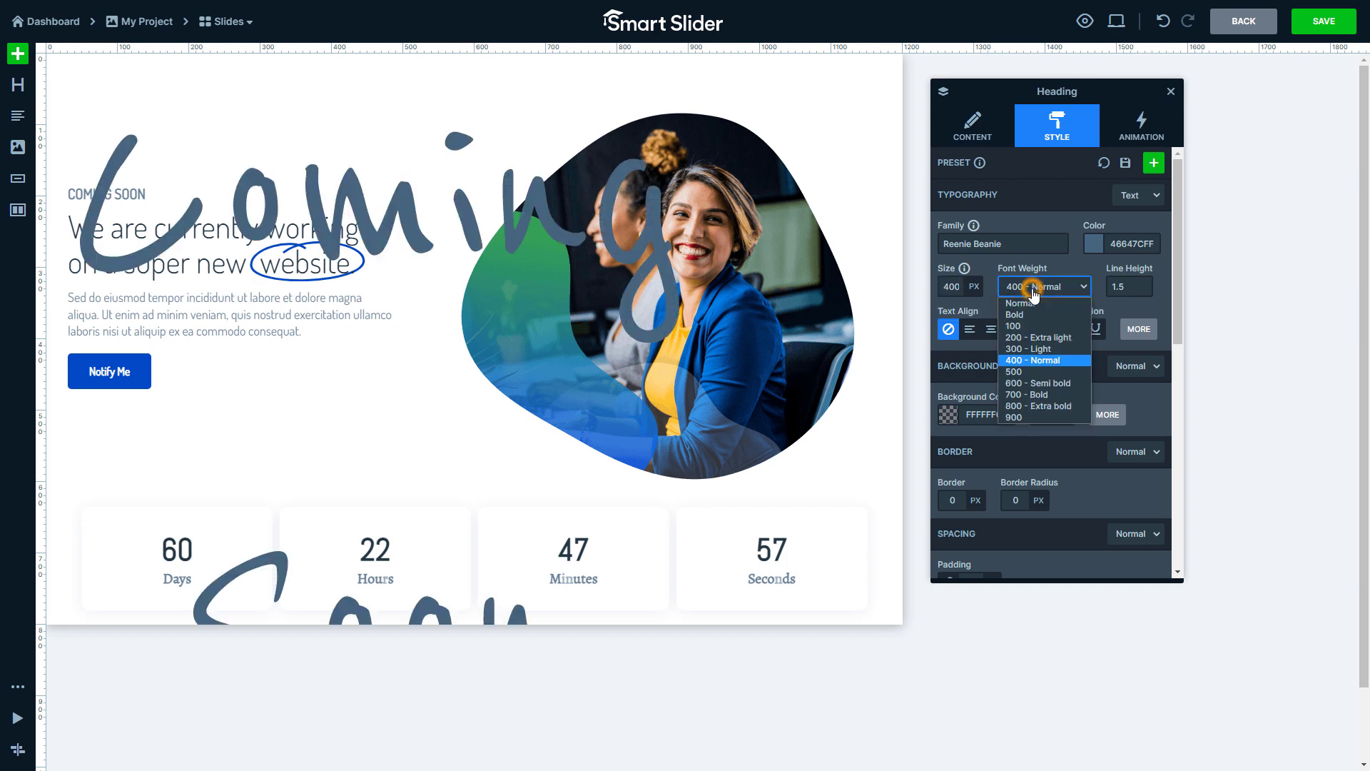
click(1026, 371)
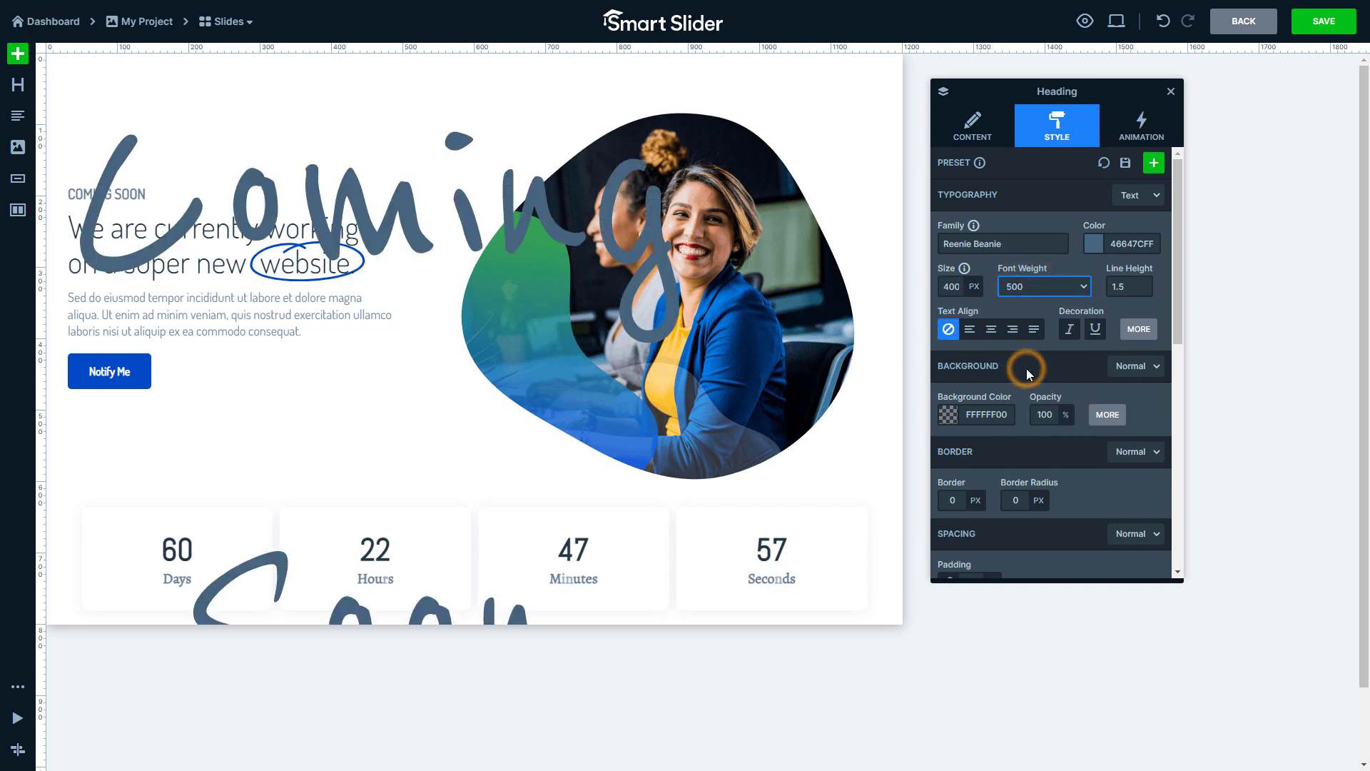
click(1129, 287)
text(0.8)
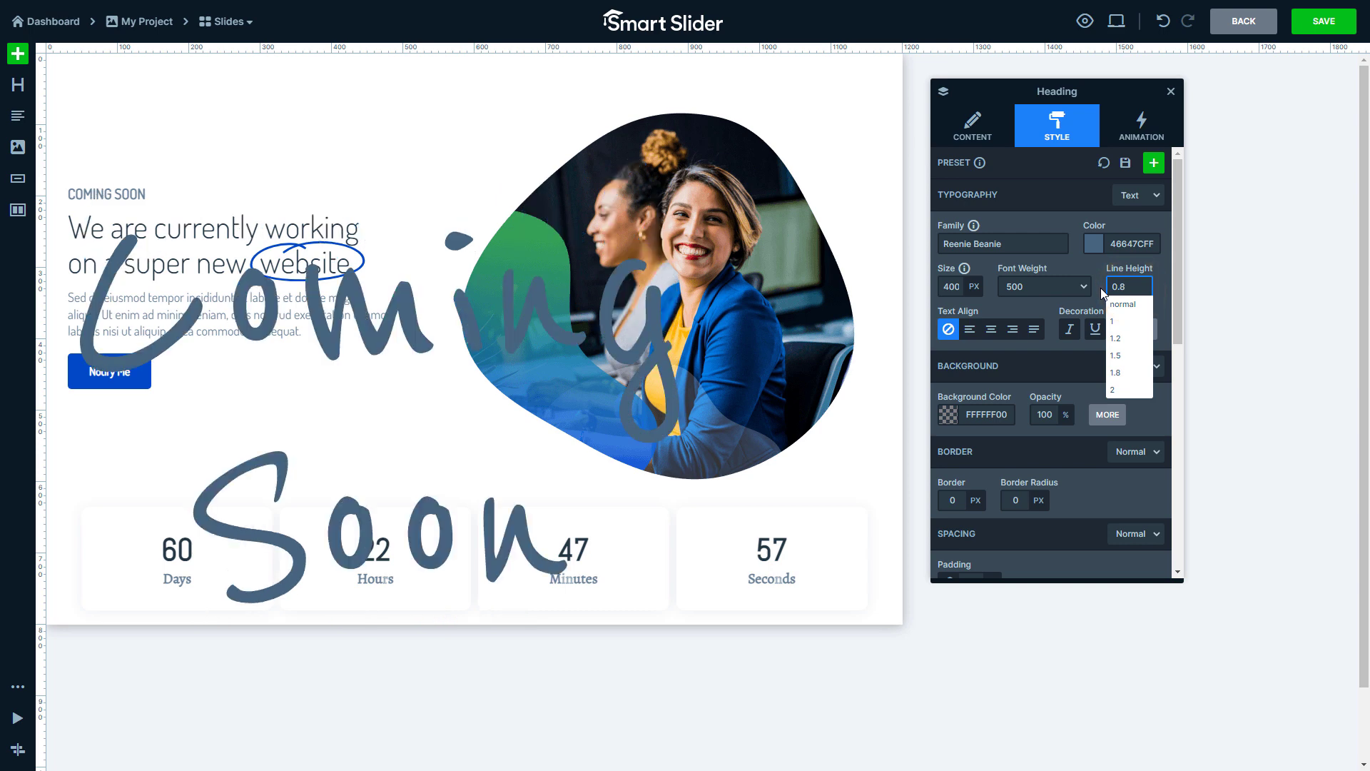
click(1100, 288)
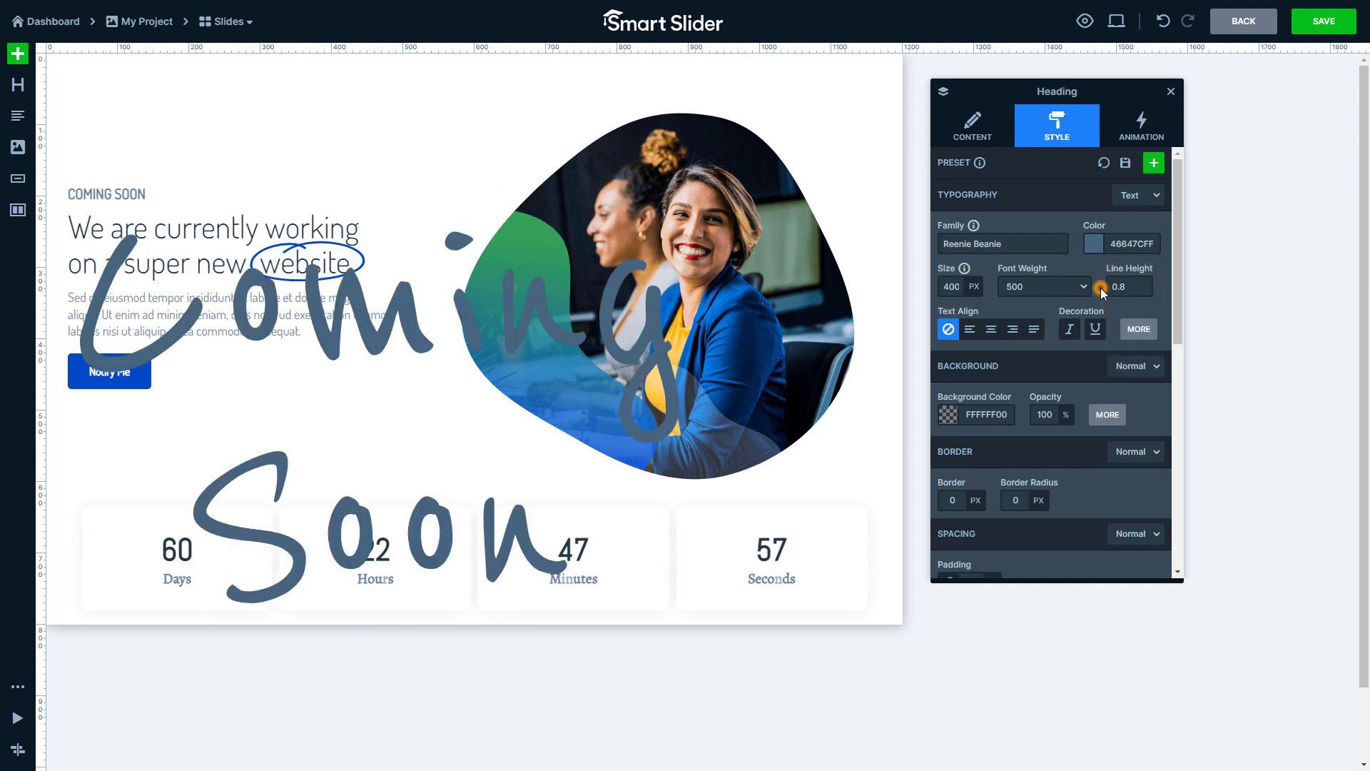
Step: Set both the letter spacing and word spacing of the Coming Soon heading to -10px
click(1138, 331)
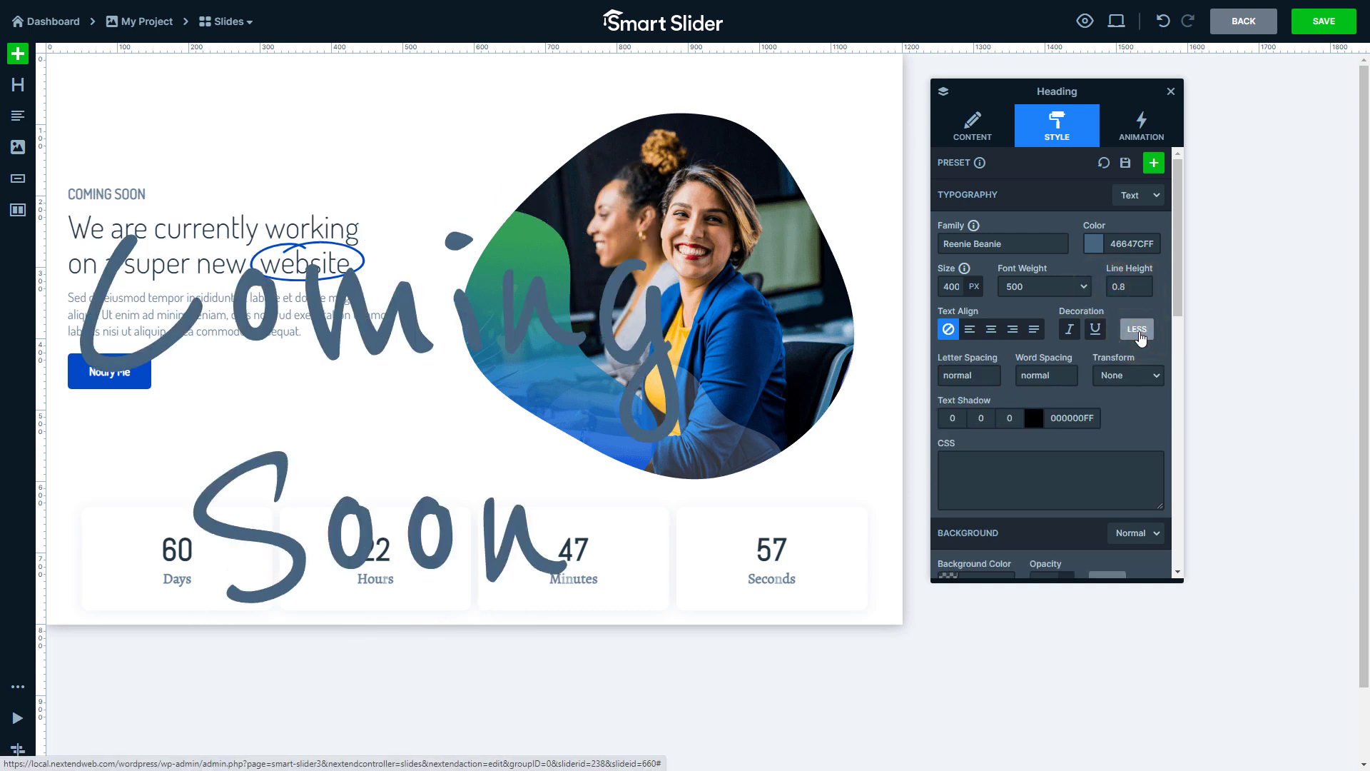
click(978, 373)
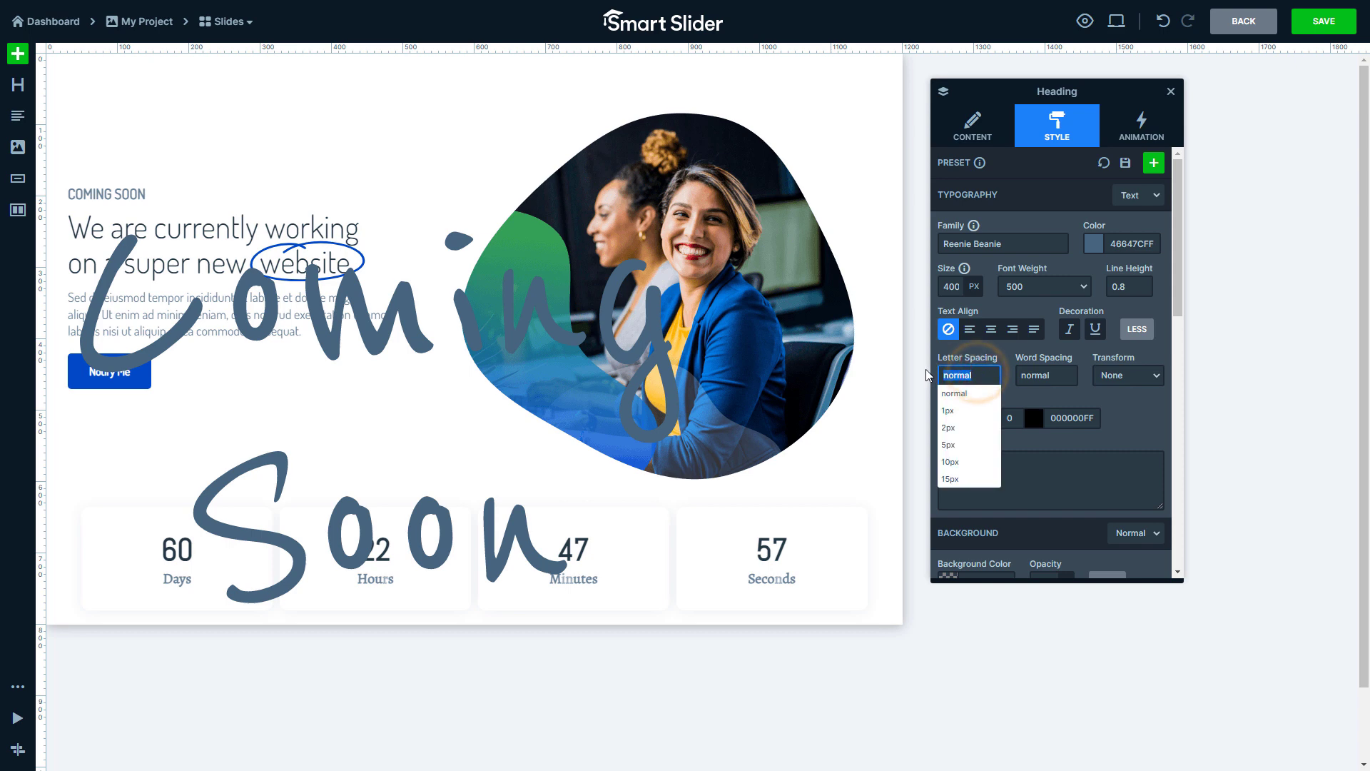
text(-)
key(Tab)
text(-10px)
key(Tab)
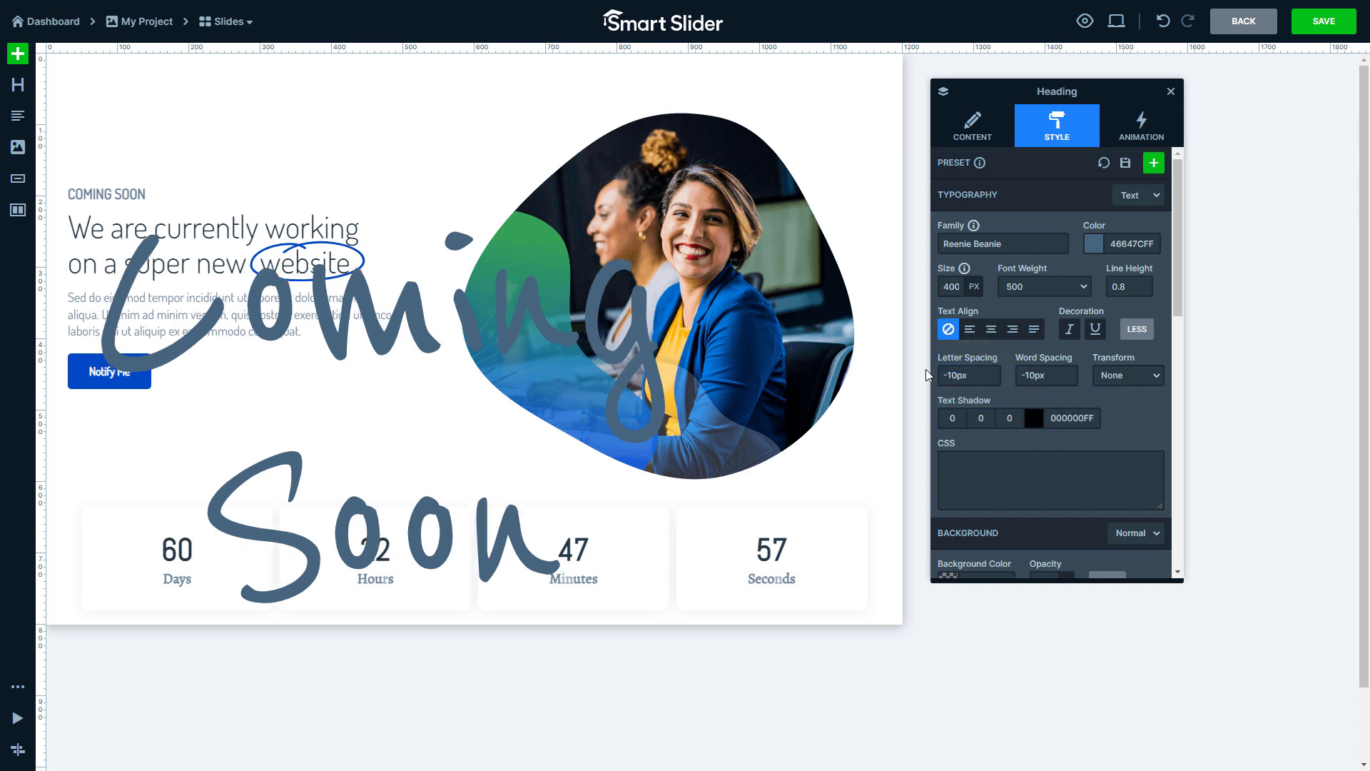
click(1136, 330)
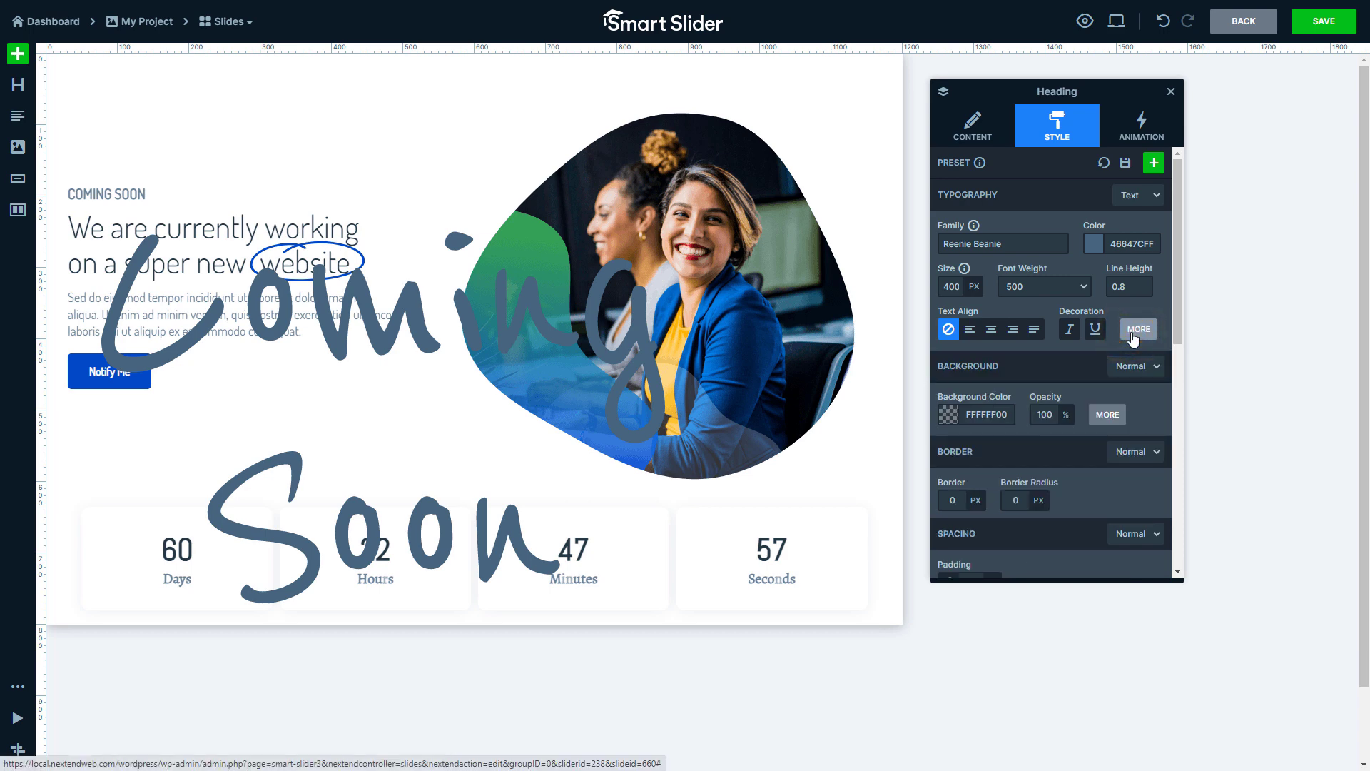
Step: Lower the large Coming Soon heading's opacity to 10% and widen the layer to about 1588 px
click(1046, 415)
key(BackSpace)
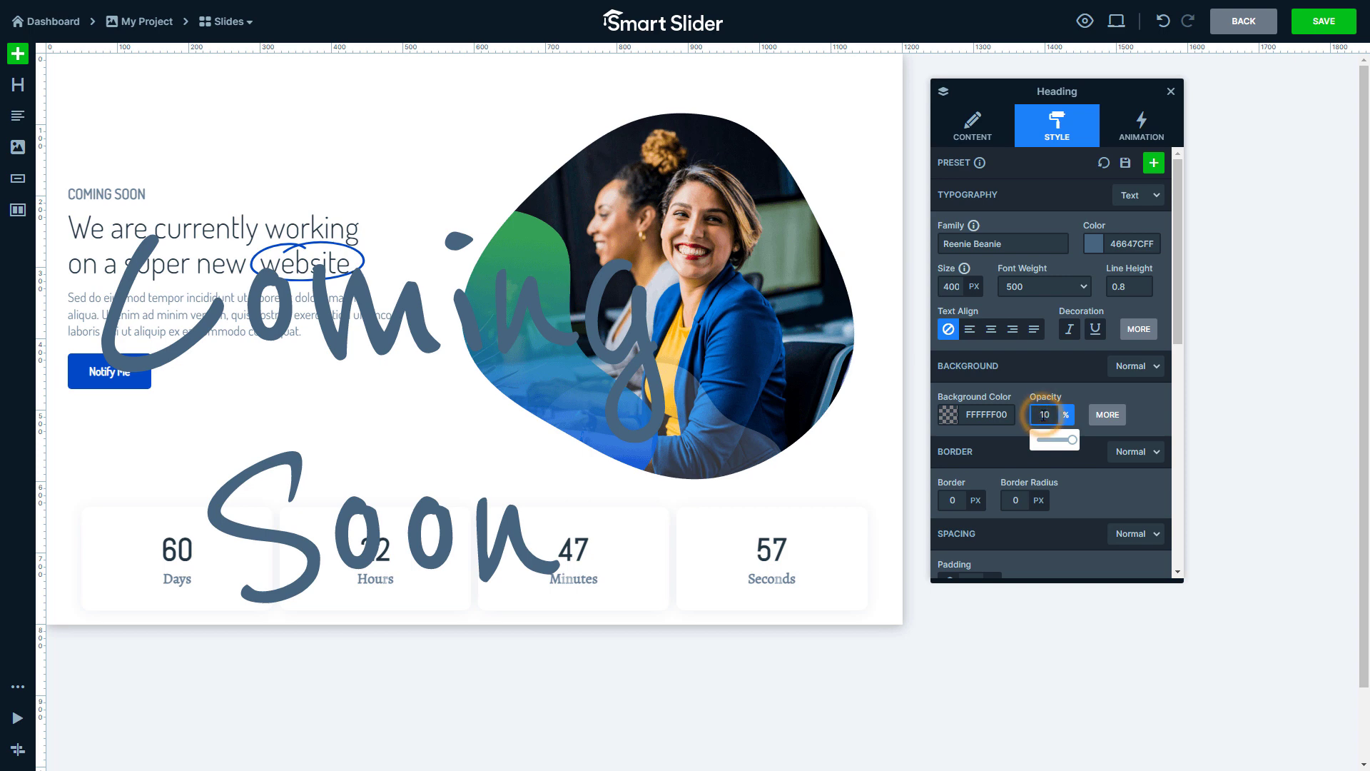
click(1063, 379)
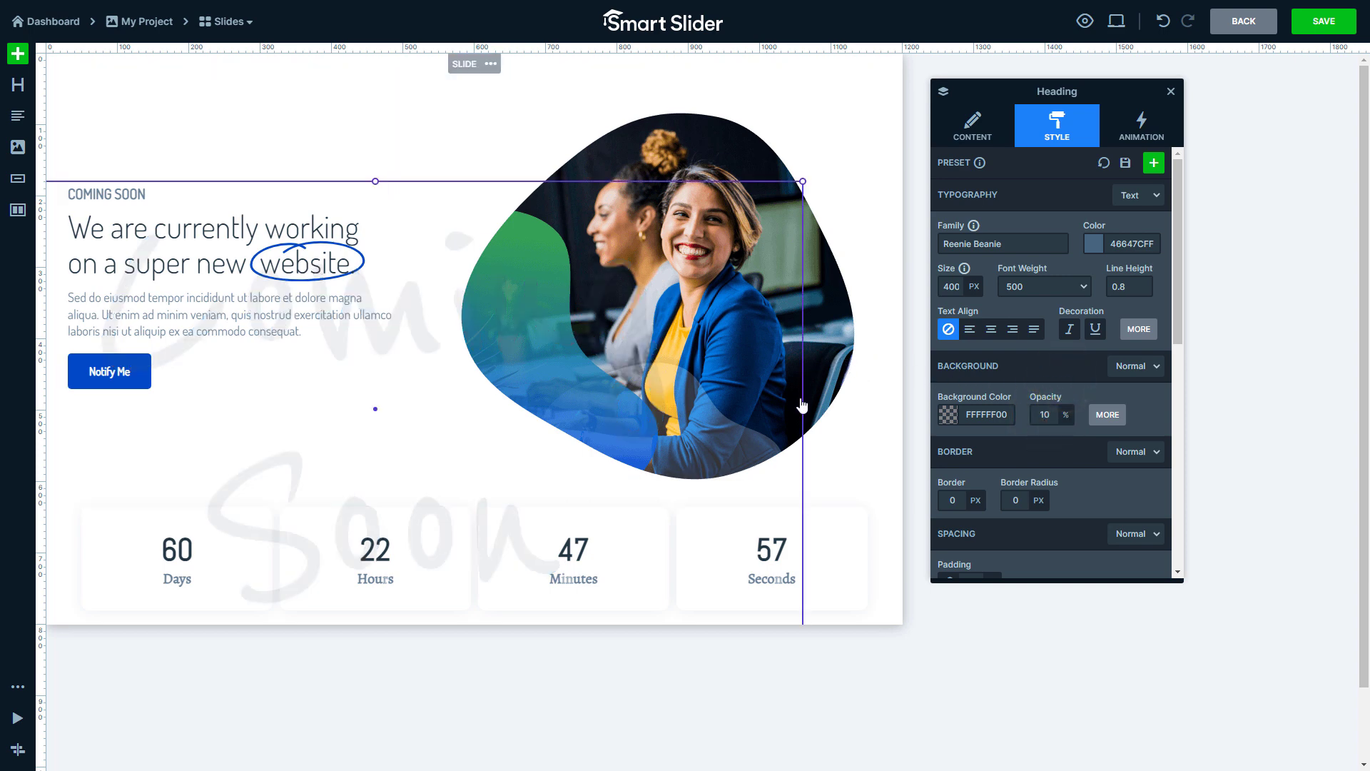
drag(801, 410, 1078, 416)
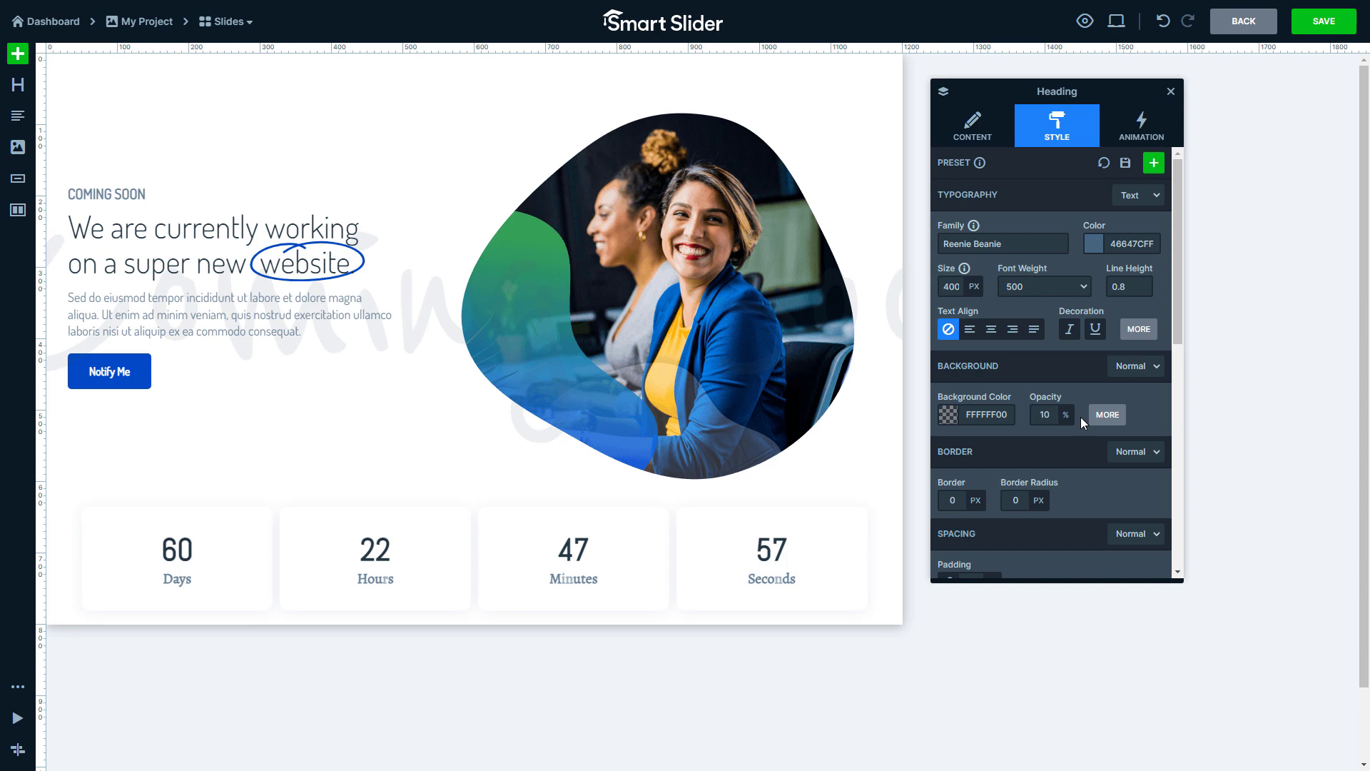
Step: Move the absolute heading layer into Content, directly above the Row in the layer order
click(945, 92)
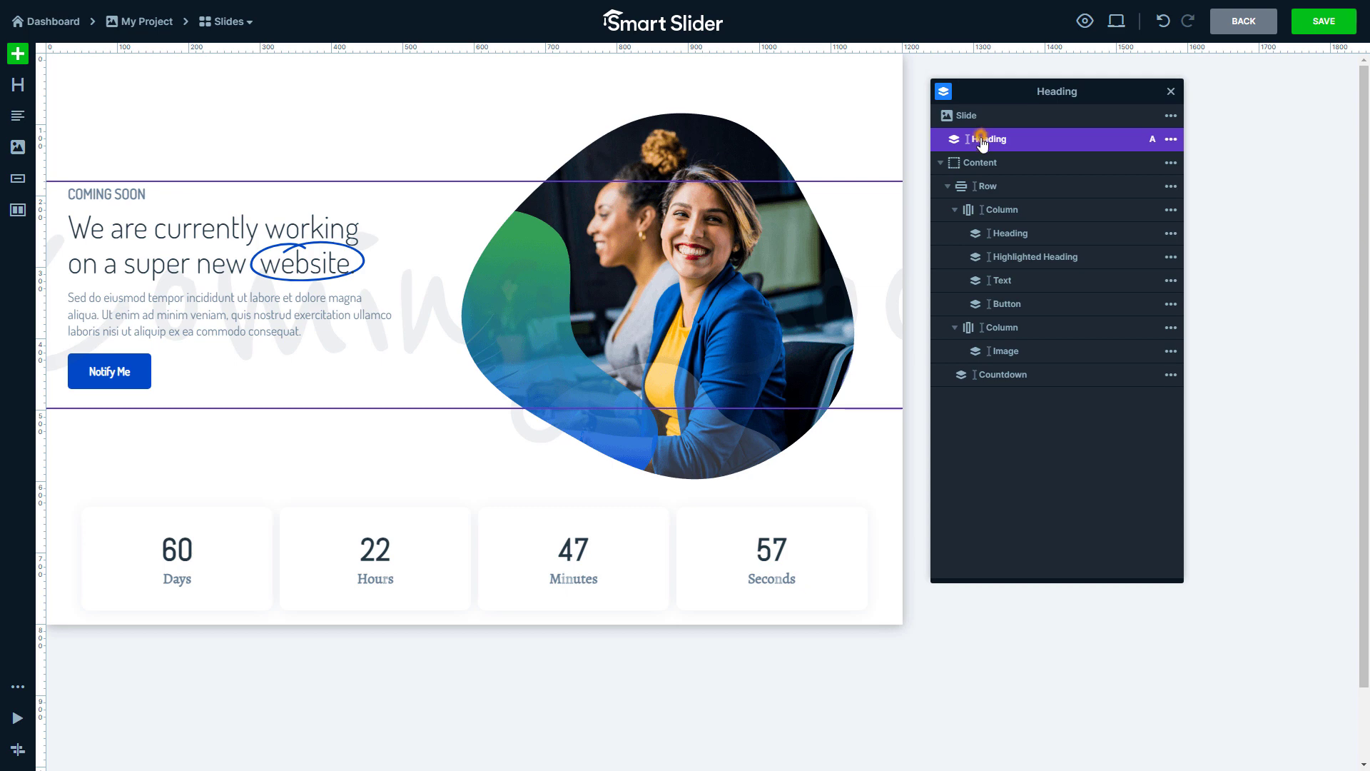
drag(982, 142, 990, 179)
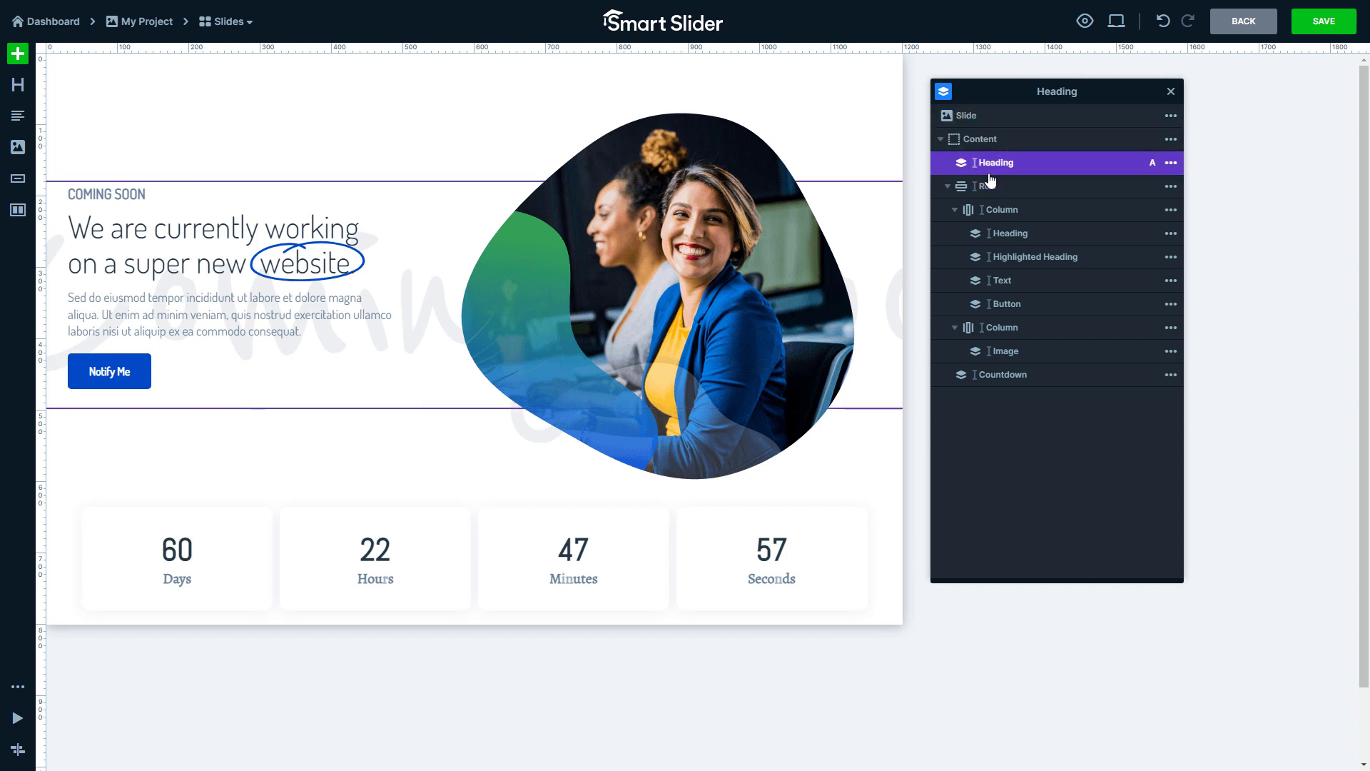
click(990, 178)
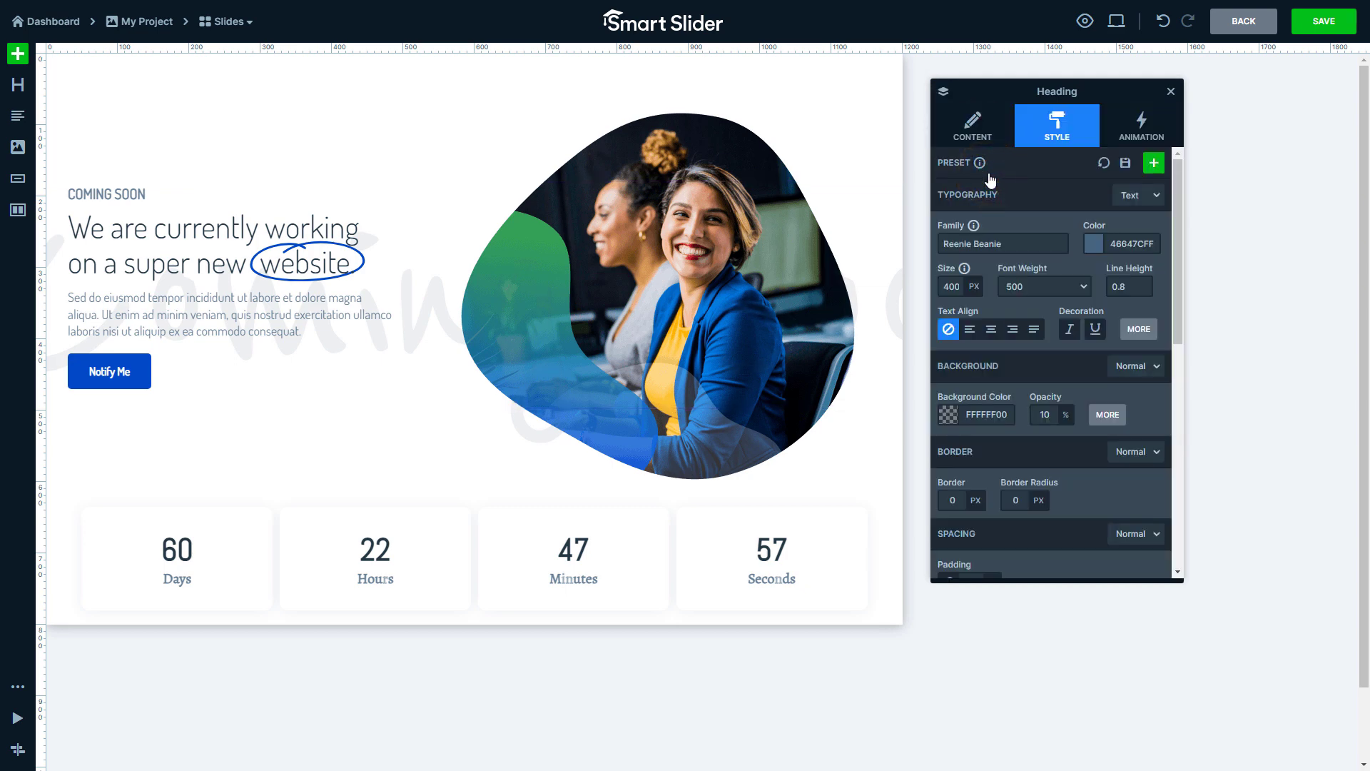
Step: Link the heading's bottom centre to the countdown's bottom centre and move it behind the countdown, to about -7 px left and -26 px top
scroll(994, 215, down, 10)
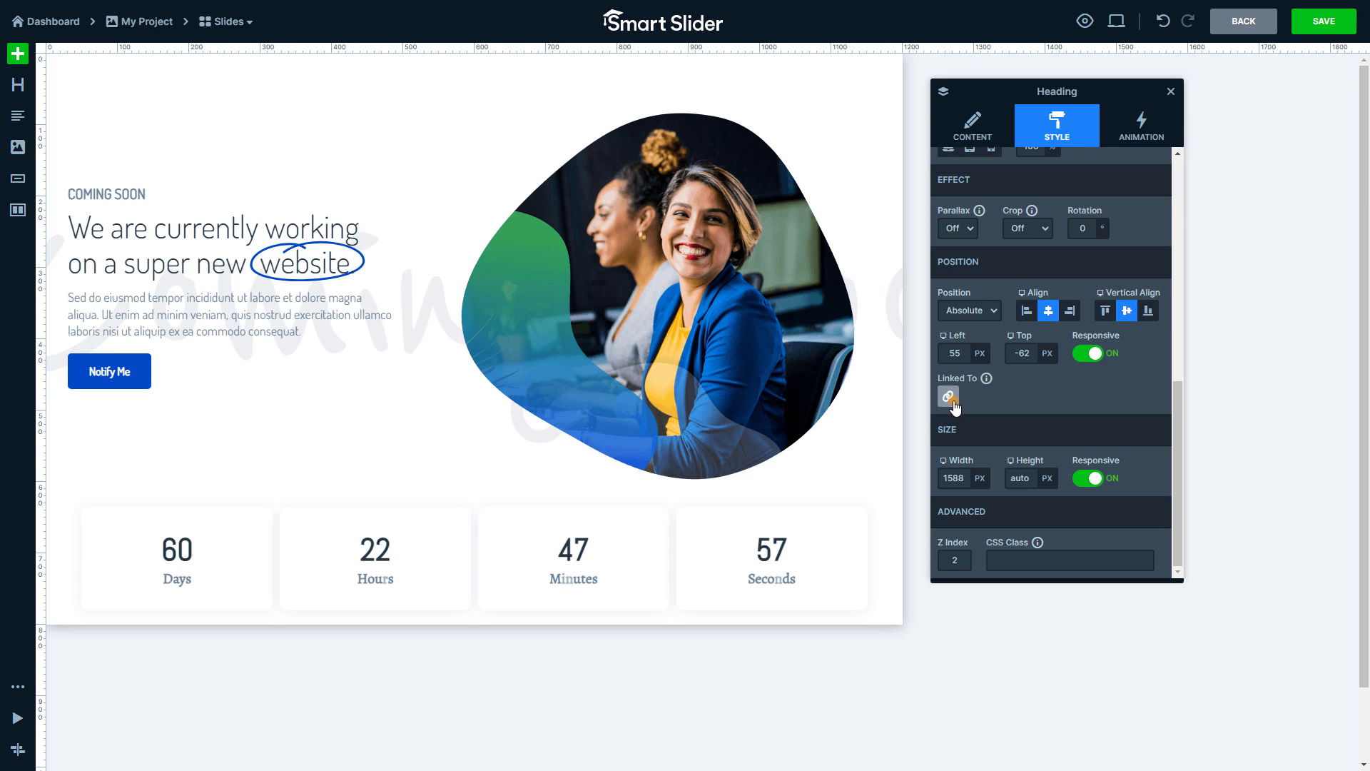
click(951, 401)
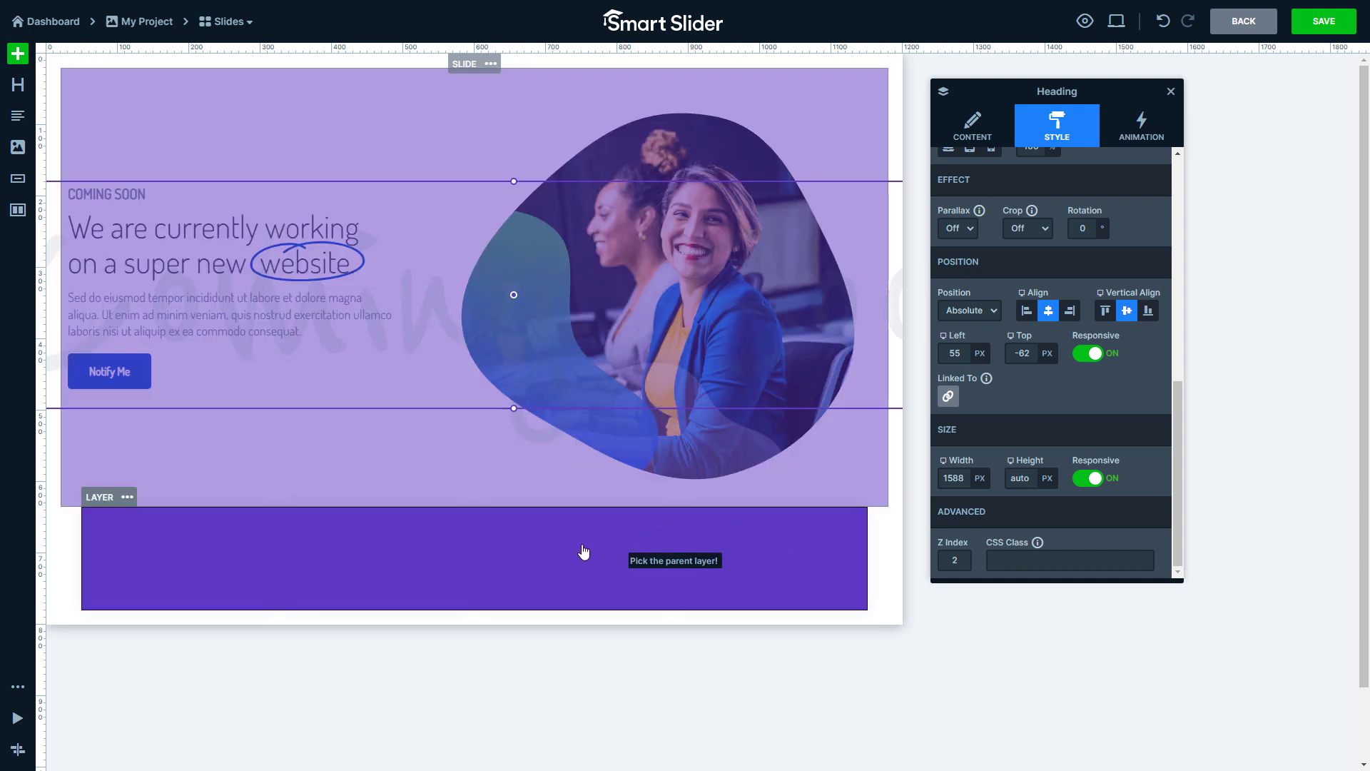
click(467, 589)
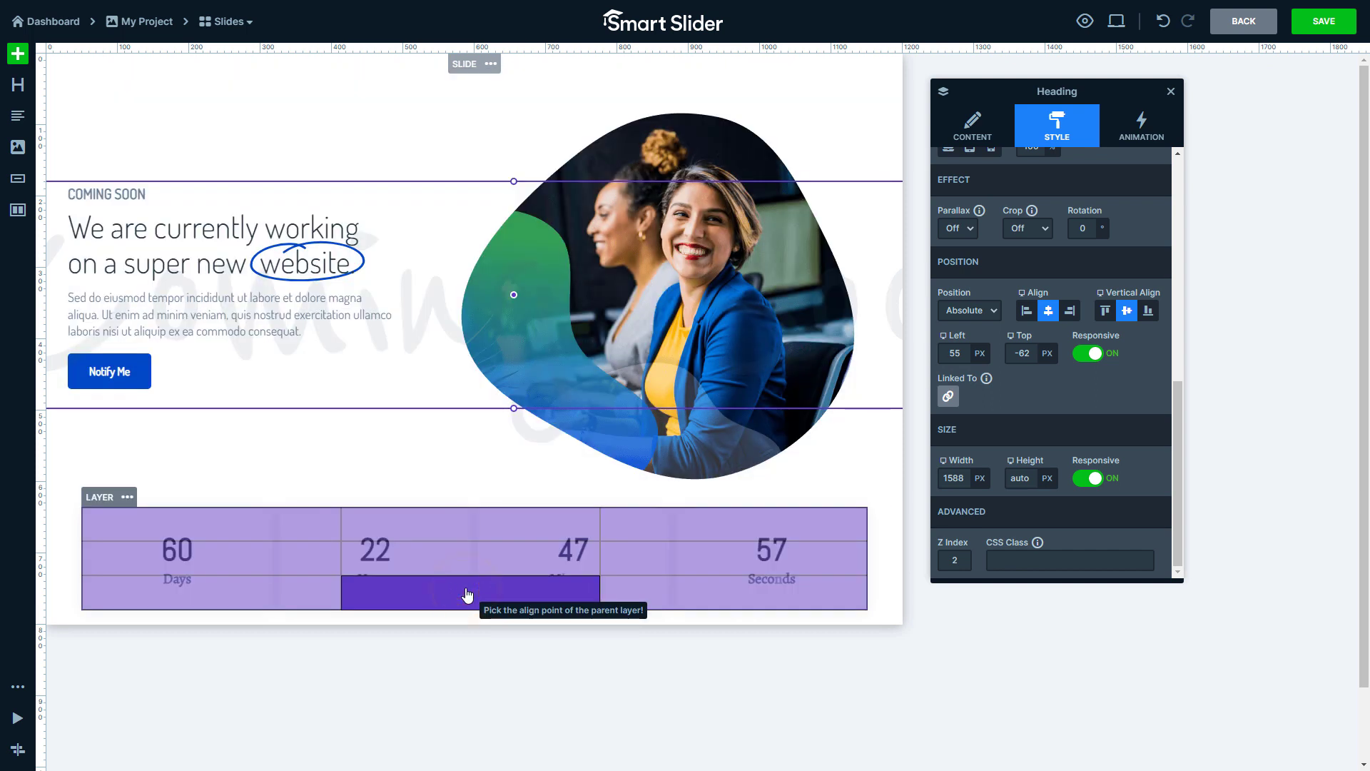
click(464, 593)
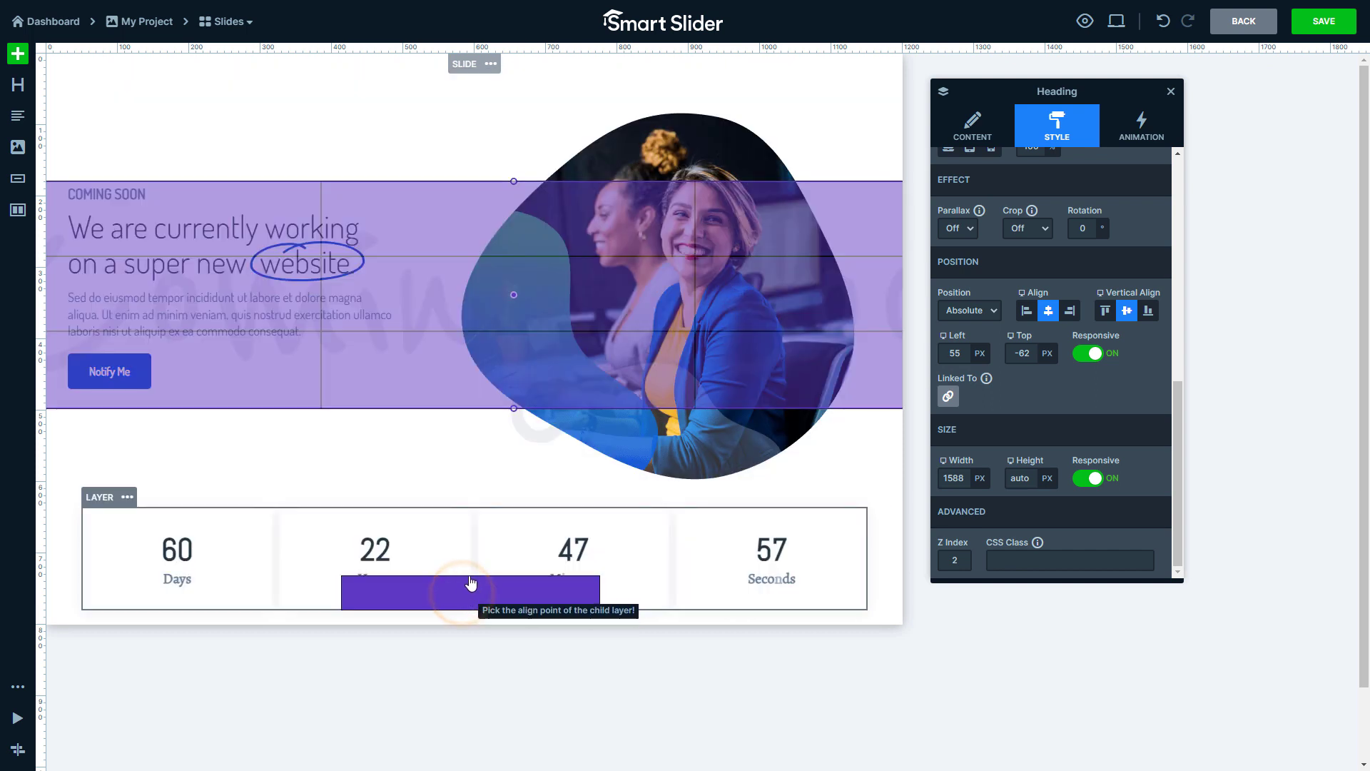
click(515, 391)
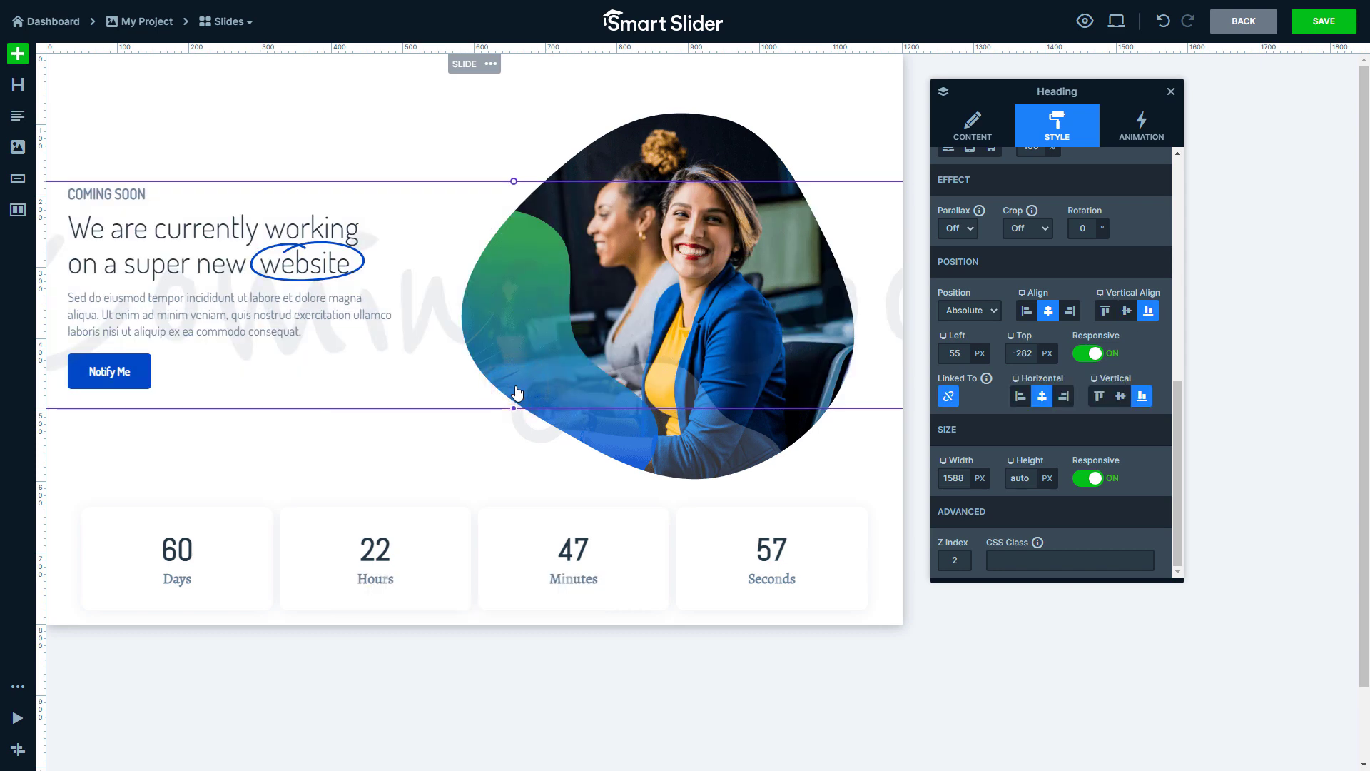
drag(514, 393, 478, 575)
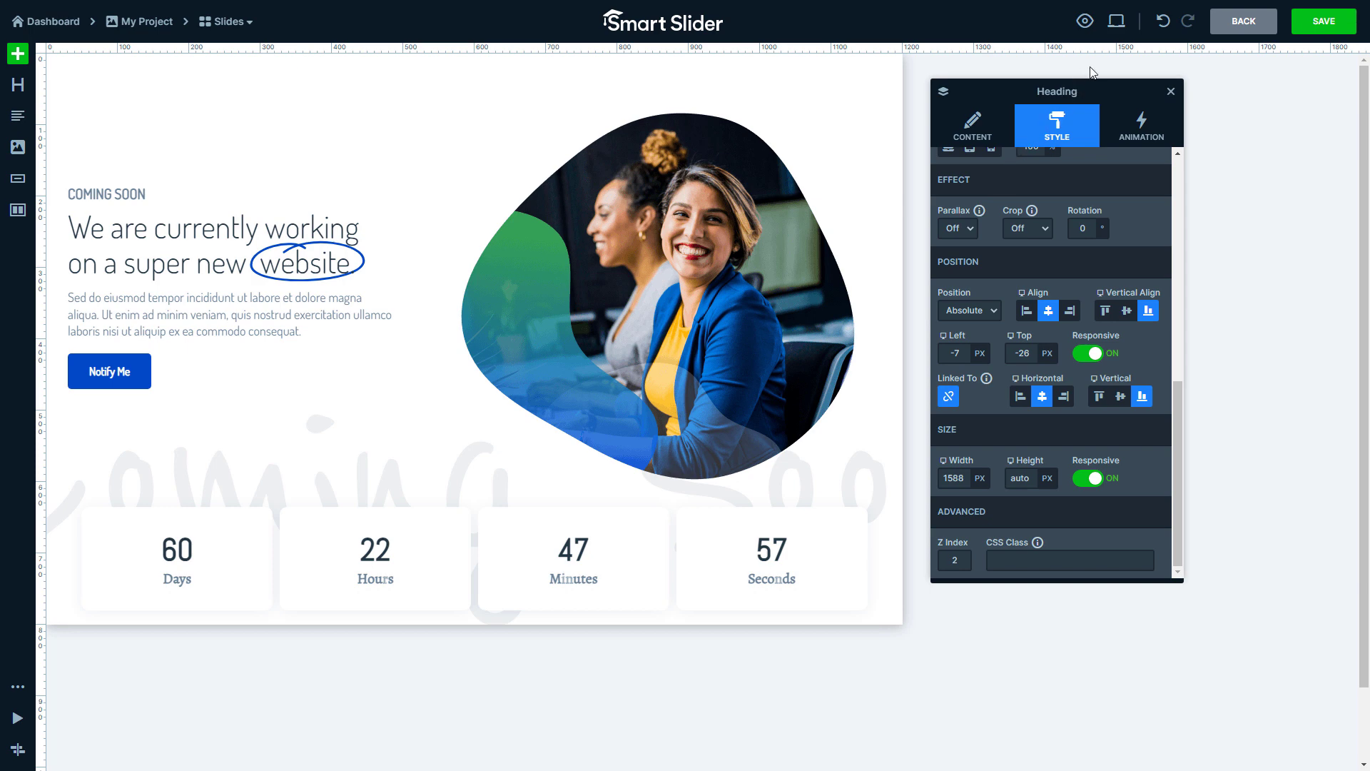
Step: Switch the editor to the tablet view and scale the highlighted heading's text to 70%
click(1117, 25)
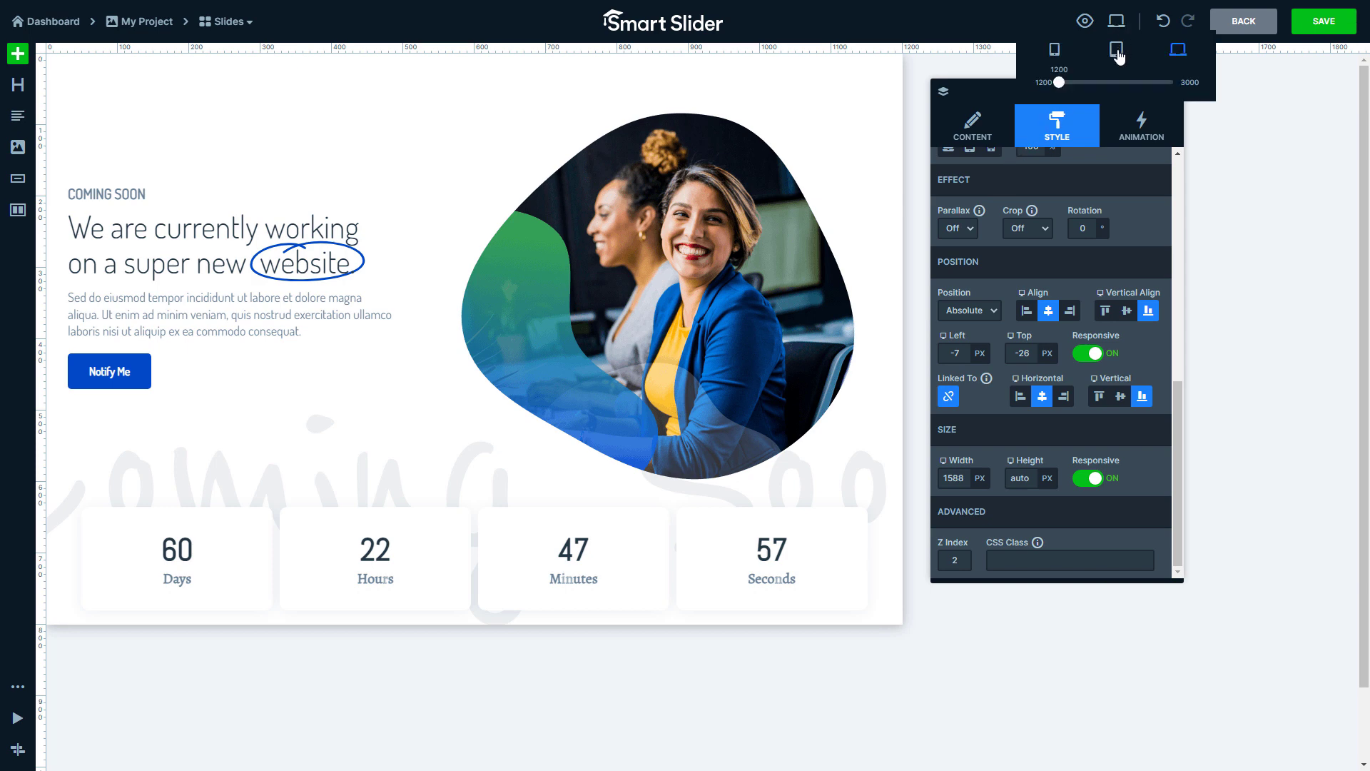
click(1117, 50)
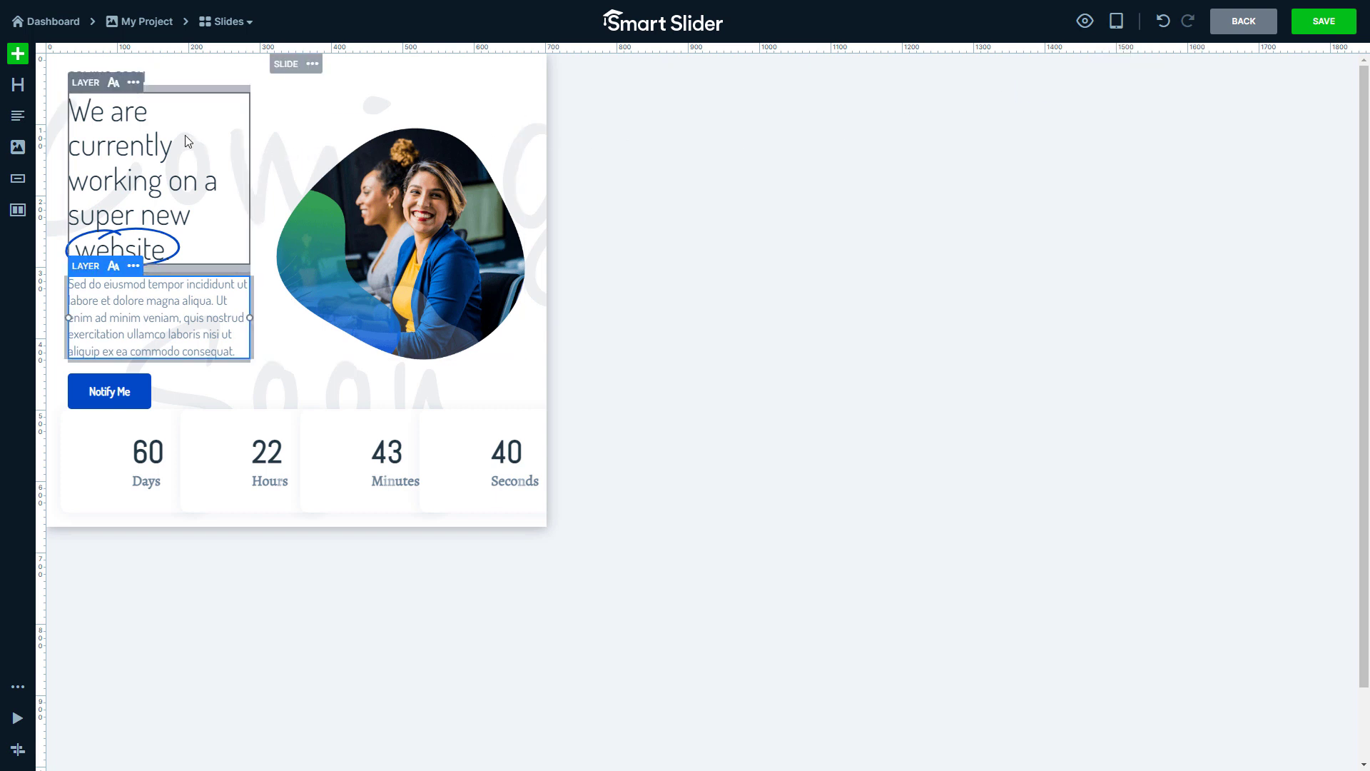
click(114, 93)
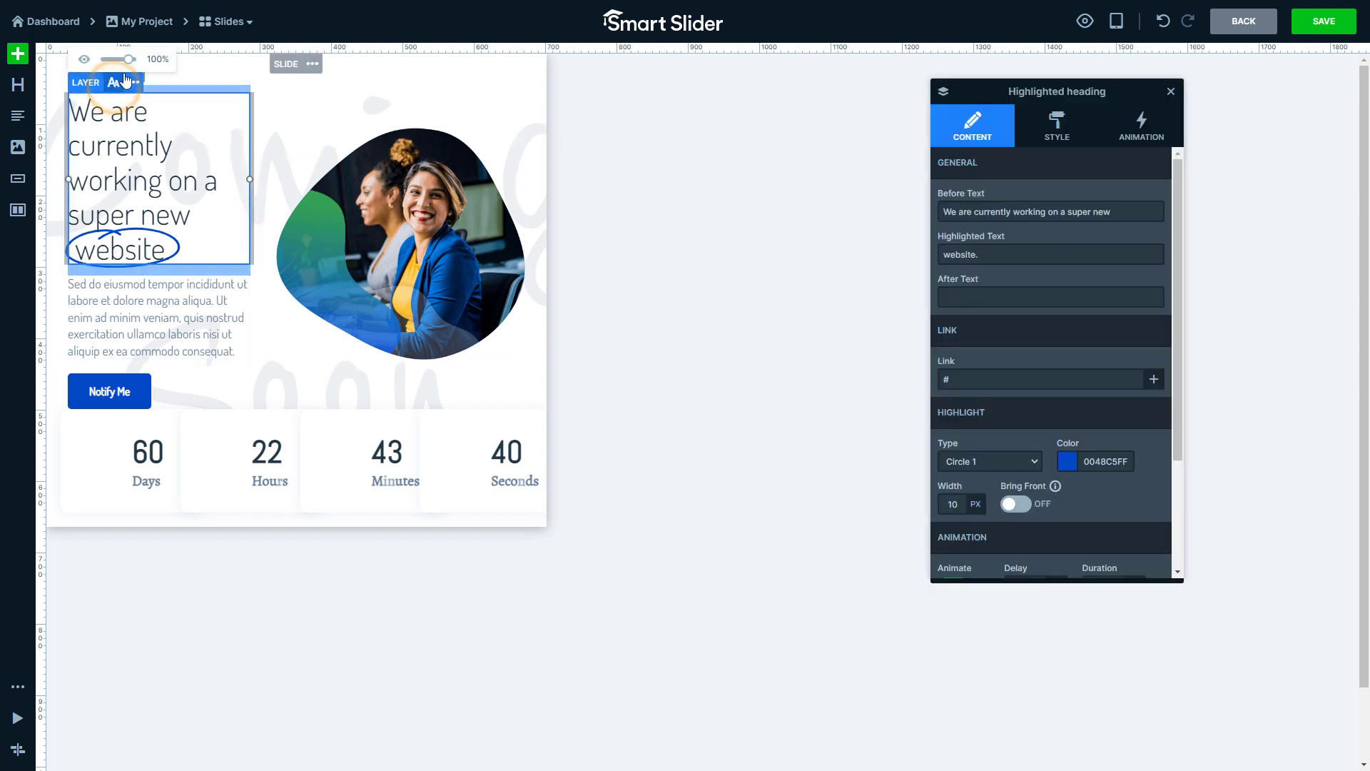
drag(128, 60, 129, 59)
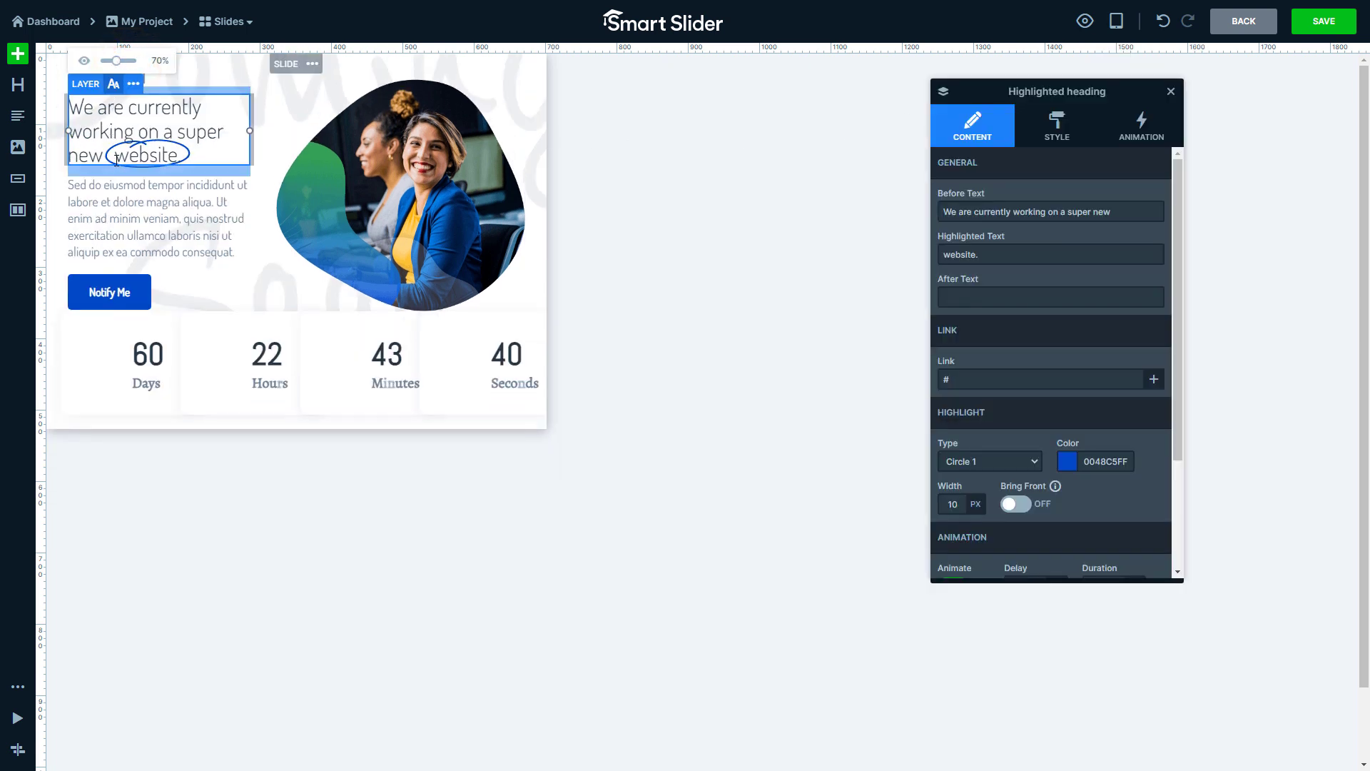
Step: Scale the paragraph text under the highlighted heading to 90% for tablet
click(117, 202)
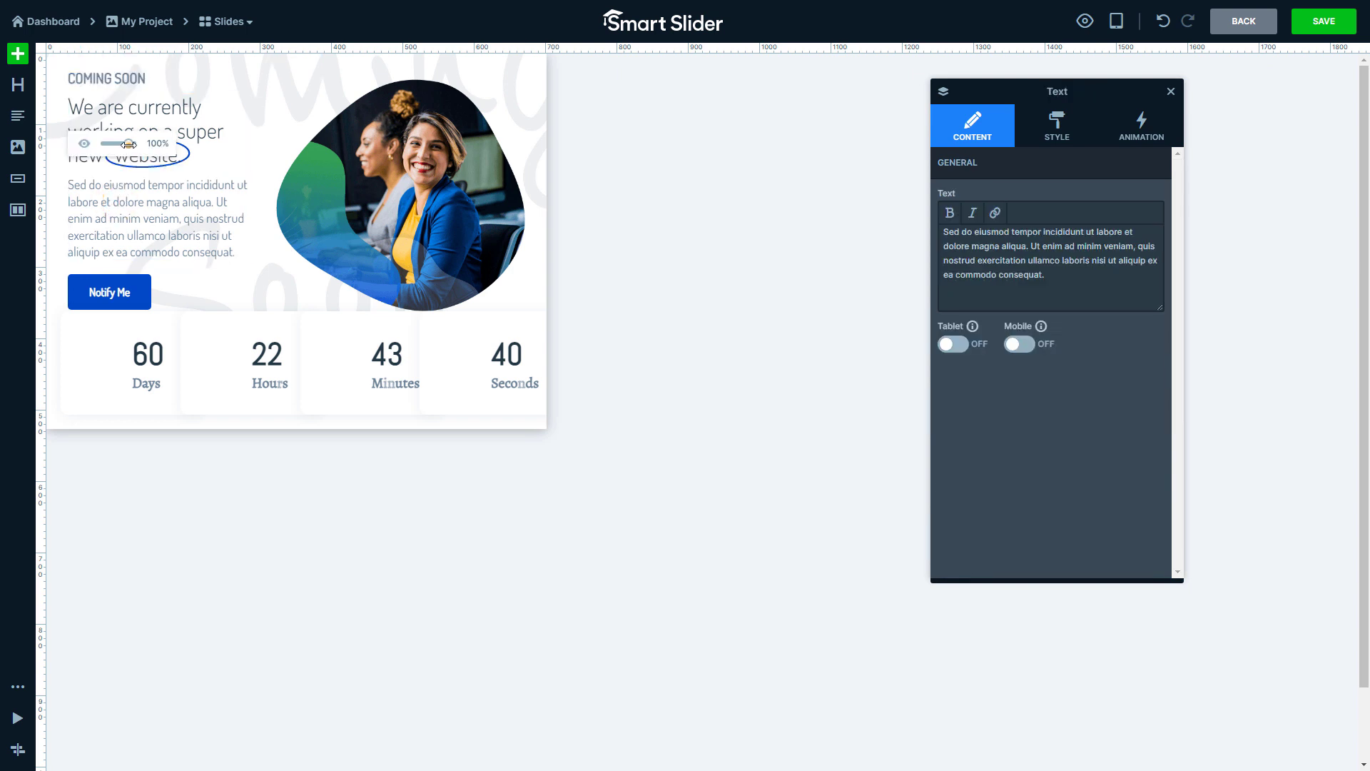
drag(128, 143, 124, 144)
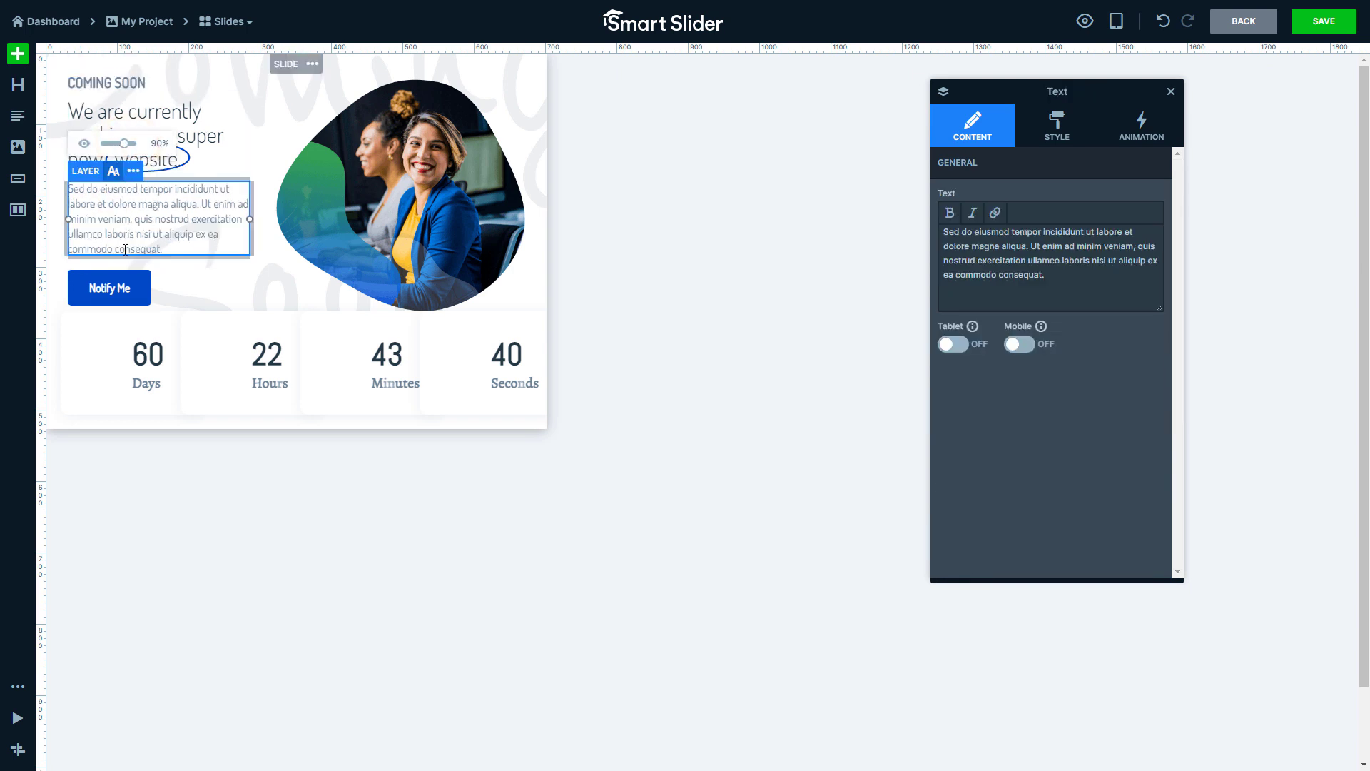
Step: Scale the countdown's text to 60% for tablet
click(122, 287)
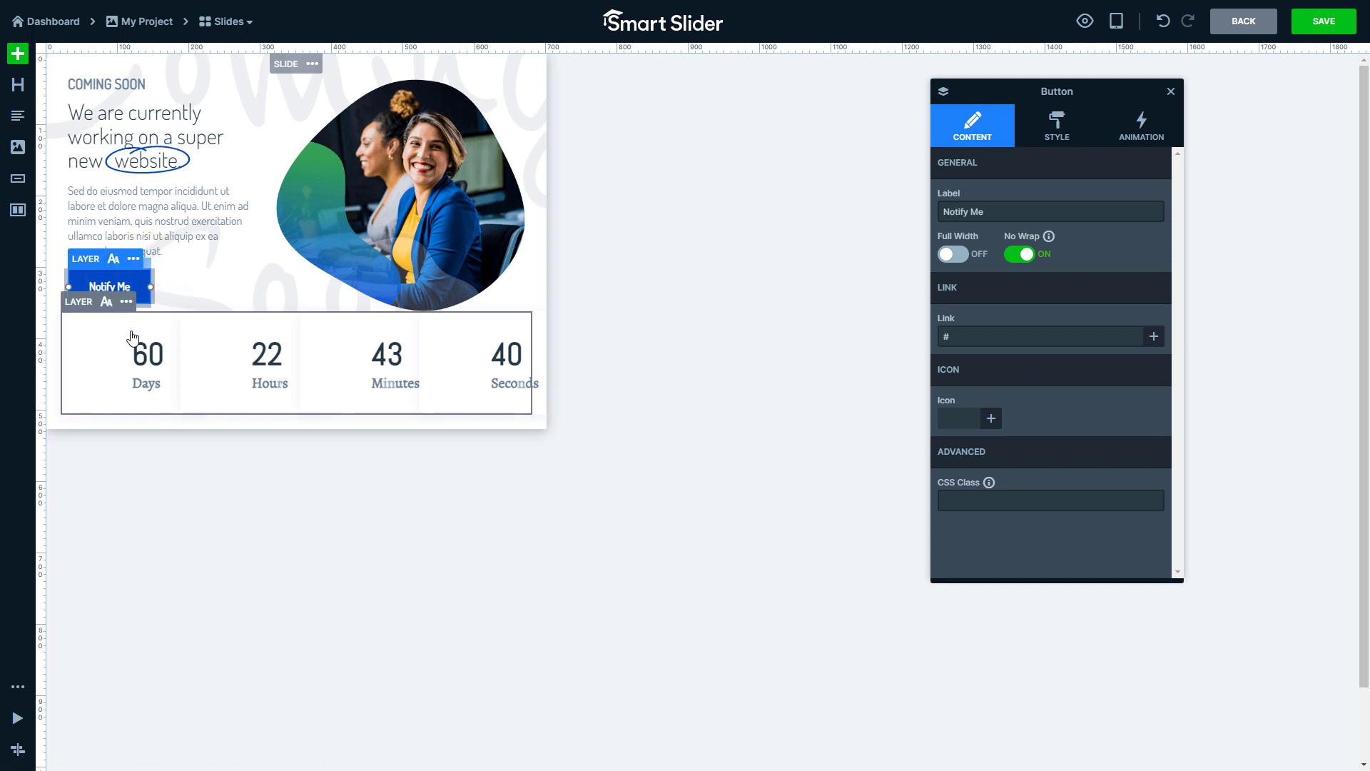
click(109, 304)
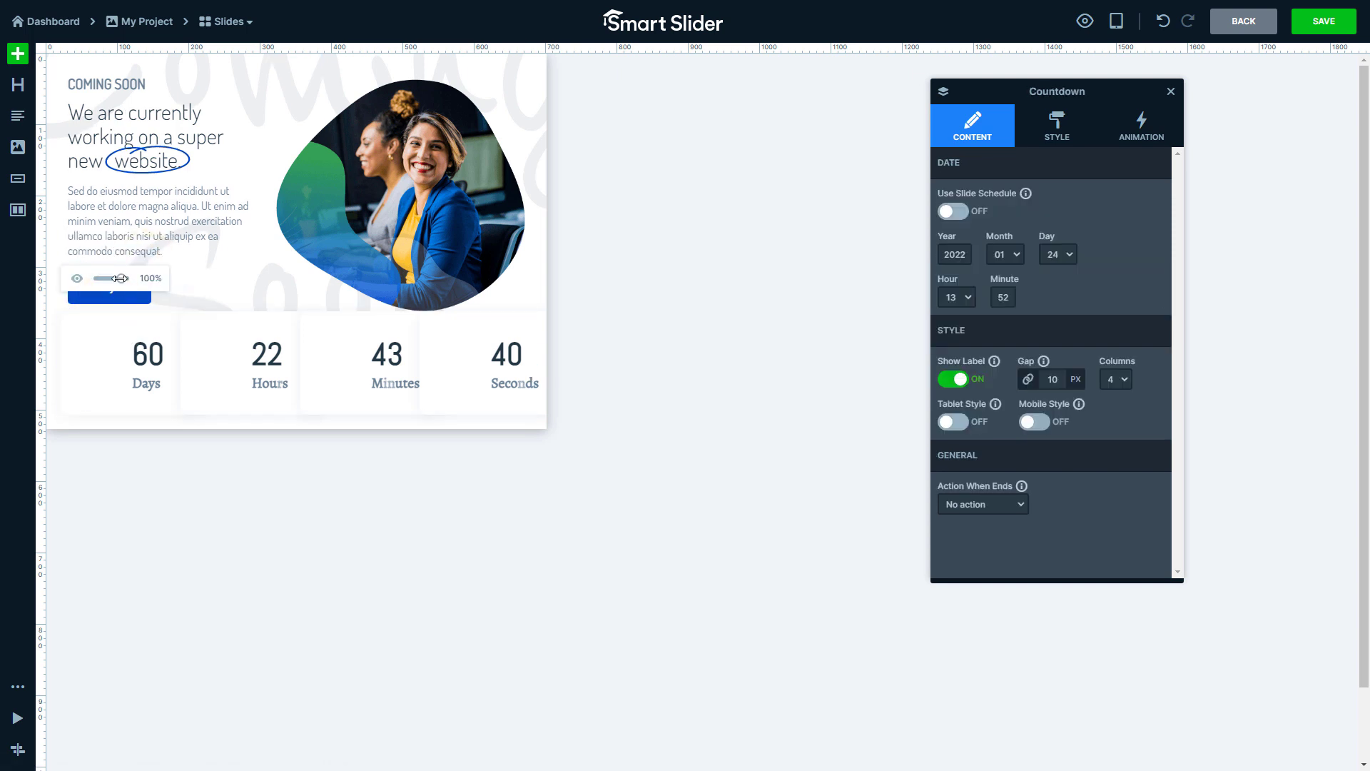
drag(120, 277, 106, 278)
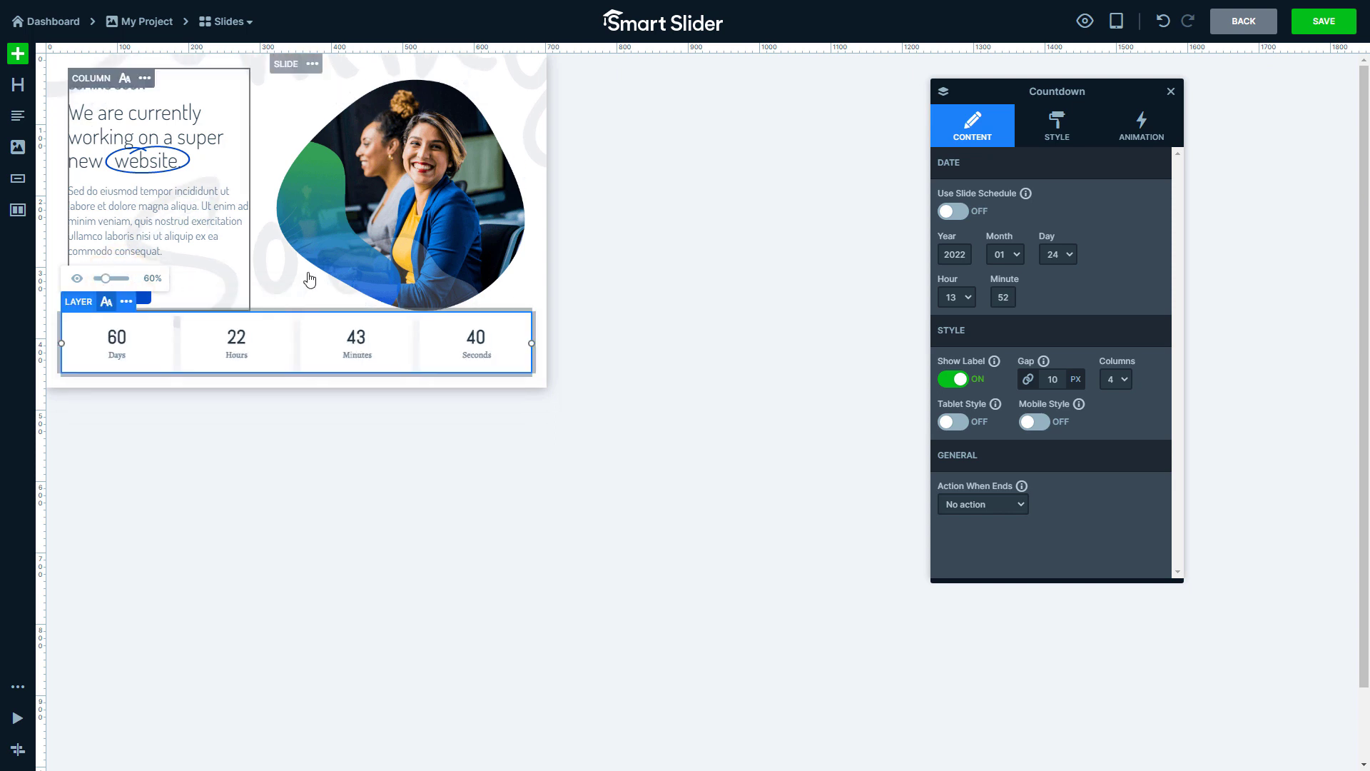
Step: Select the absolute background heading among the layers and set its tablet text scale to 60%
drag(960, 92, 625, 117)
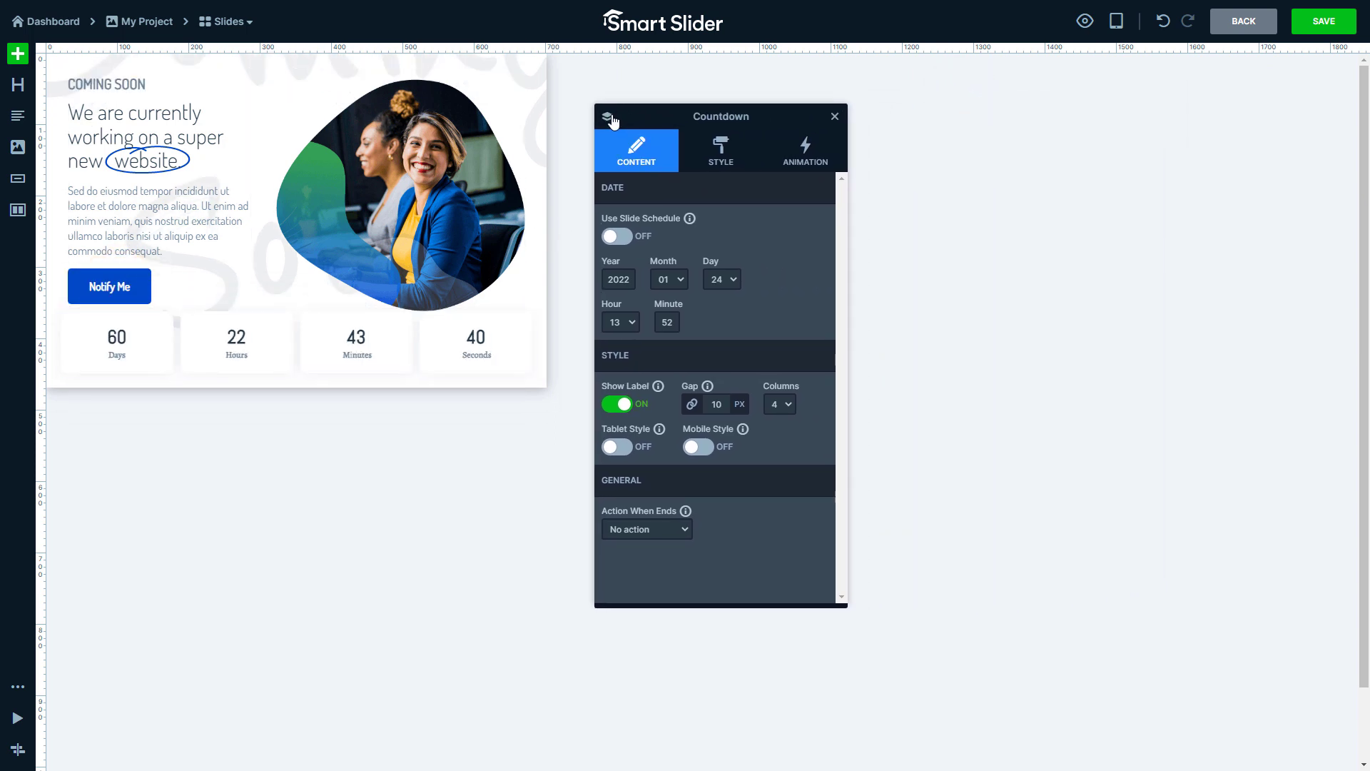
click(610, 116)
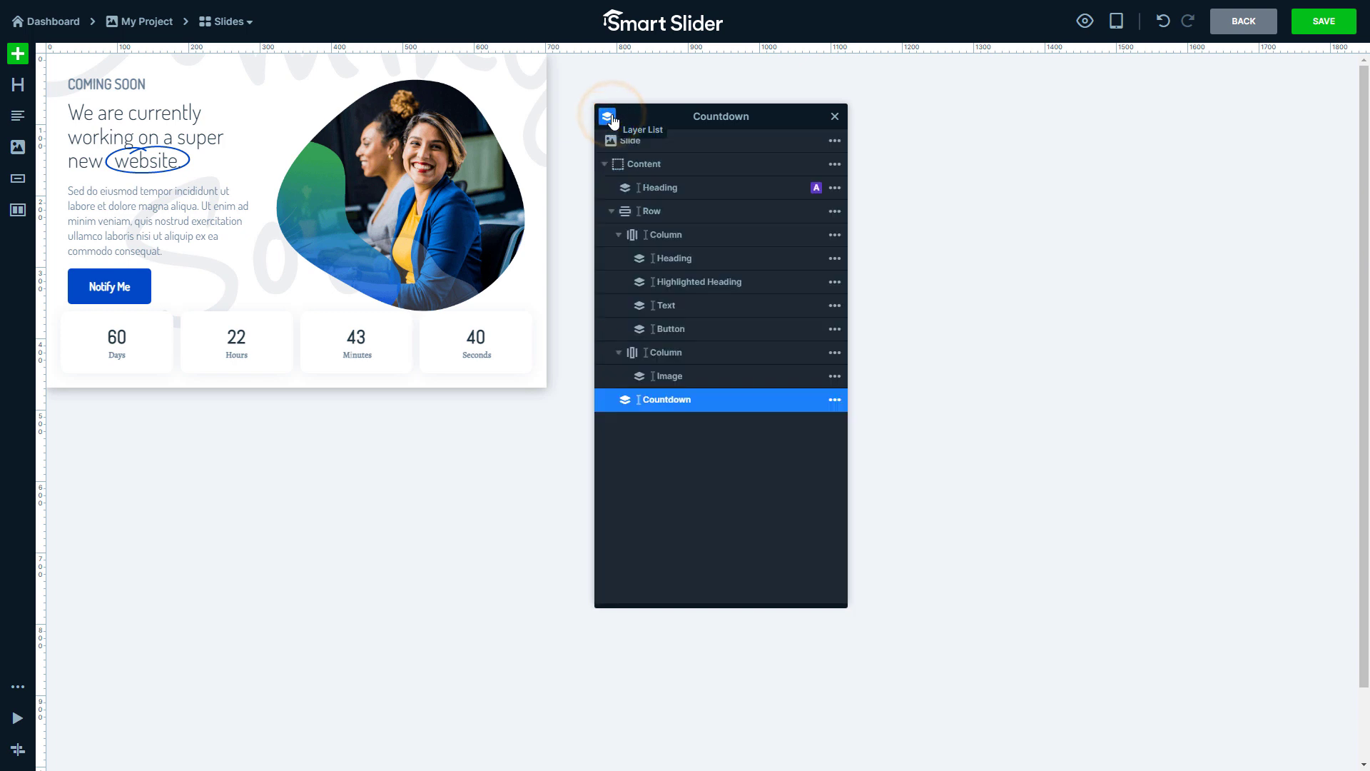
click(706, 195)
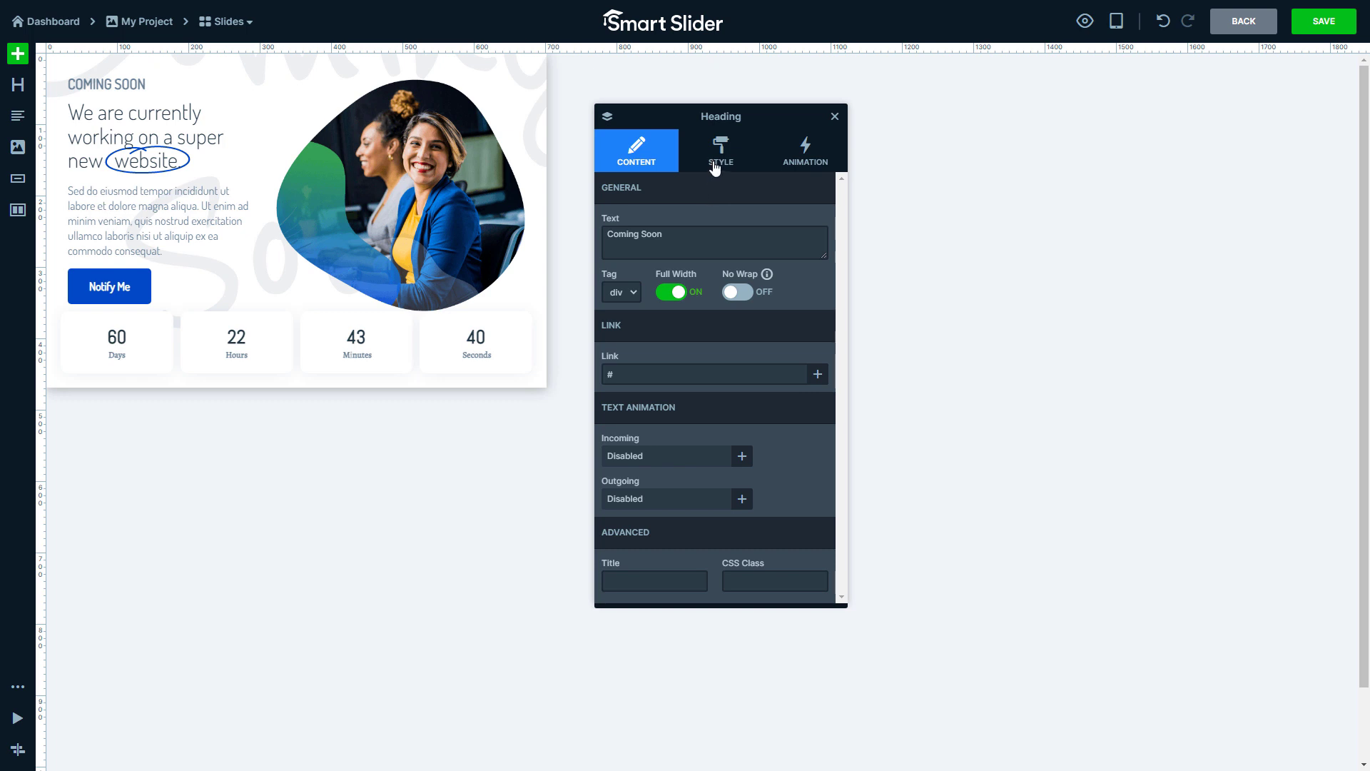
click(716, 166)
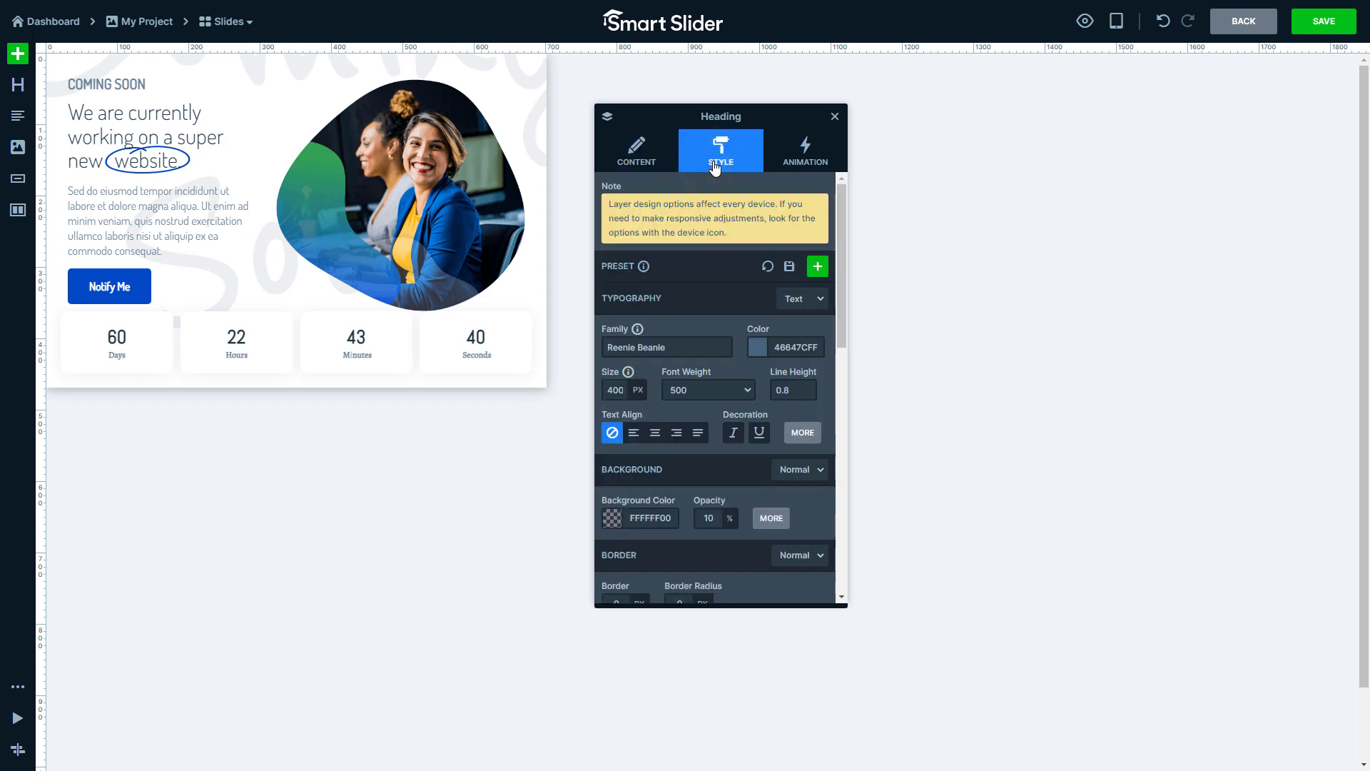
scroll(691, 234, down, 5)
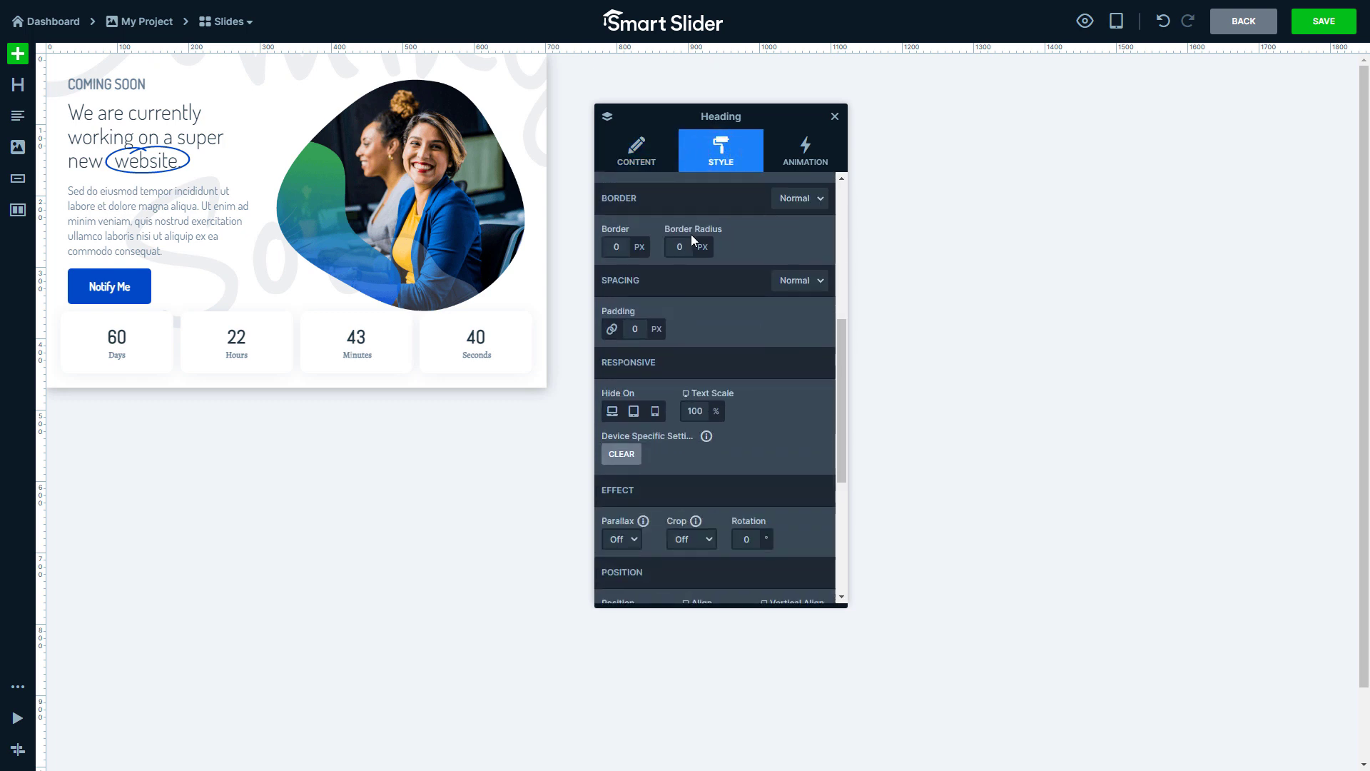
click(695, 410)
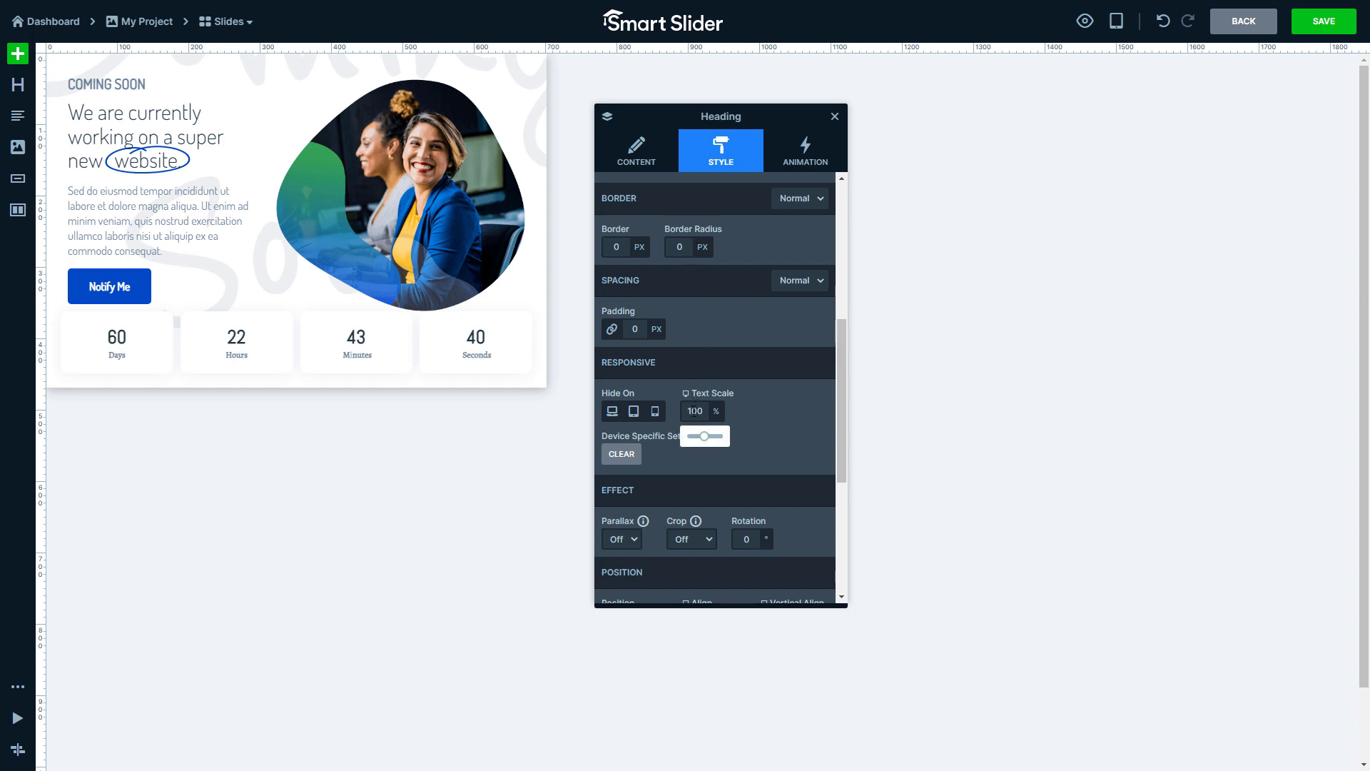
drag(698, 412, 679, 411)
text(60)
key(Return)
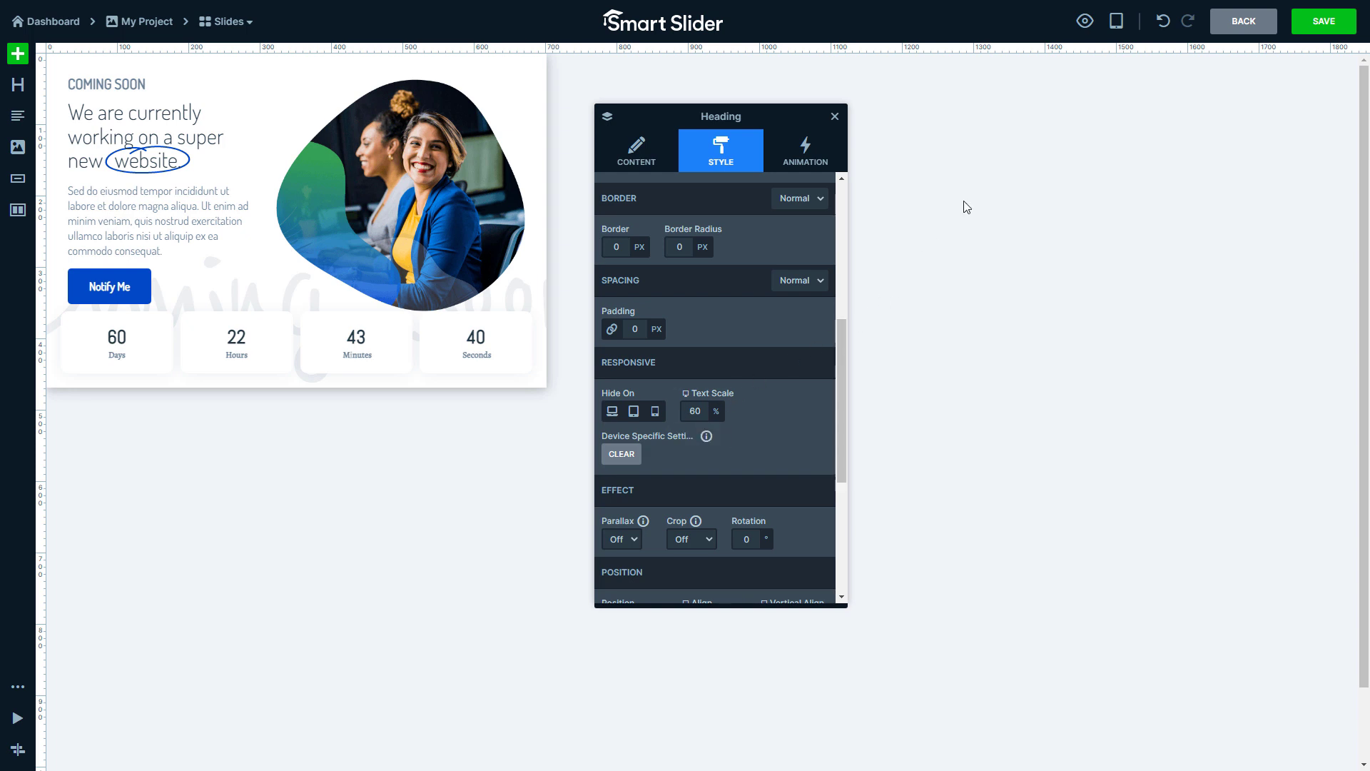
Step: Switch the editor to the mobile view and reorder the row's columns so the image column comes before the text column
mouse_move(1118, 29)
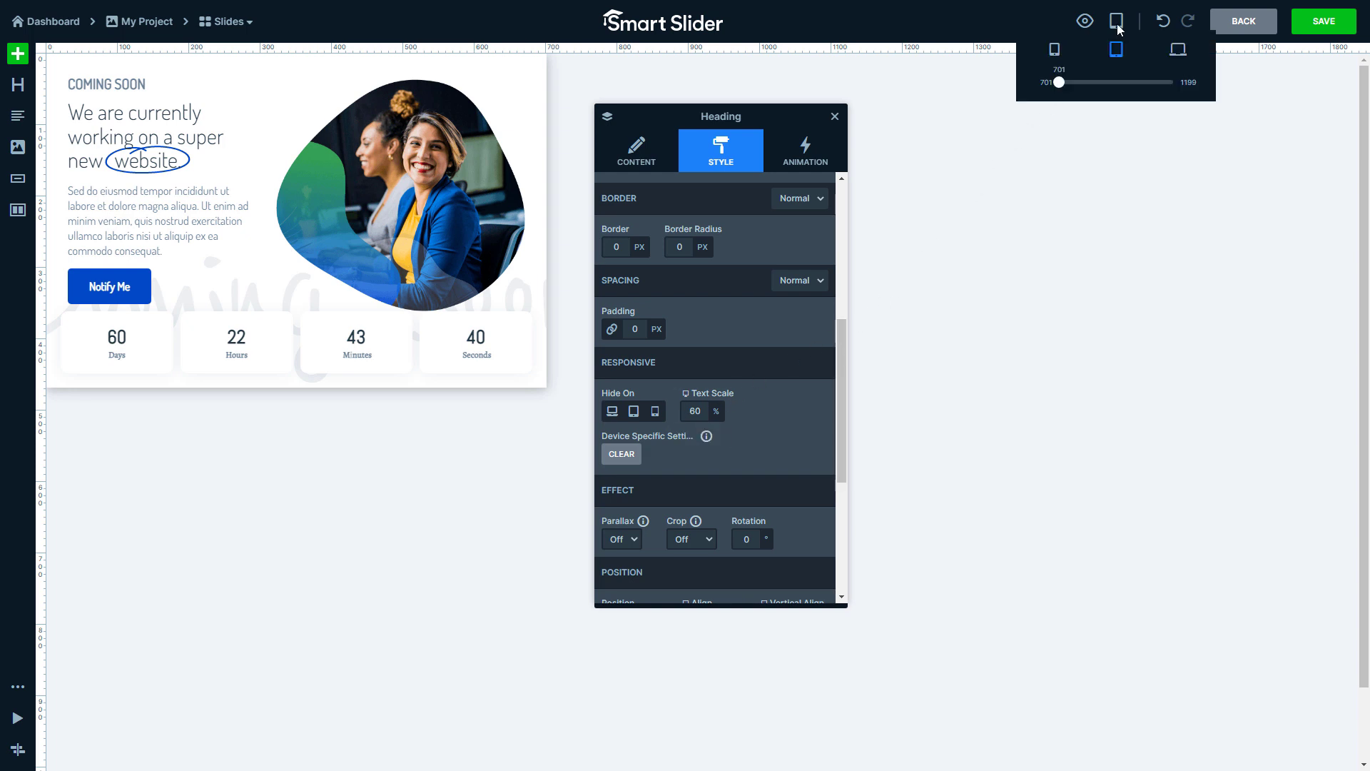
click(1054, 51)
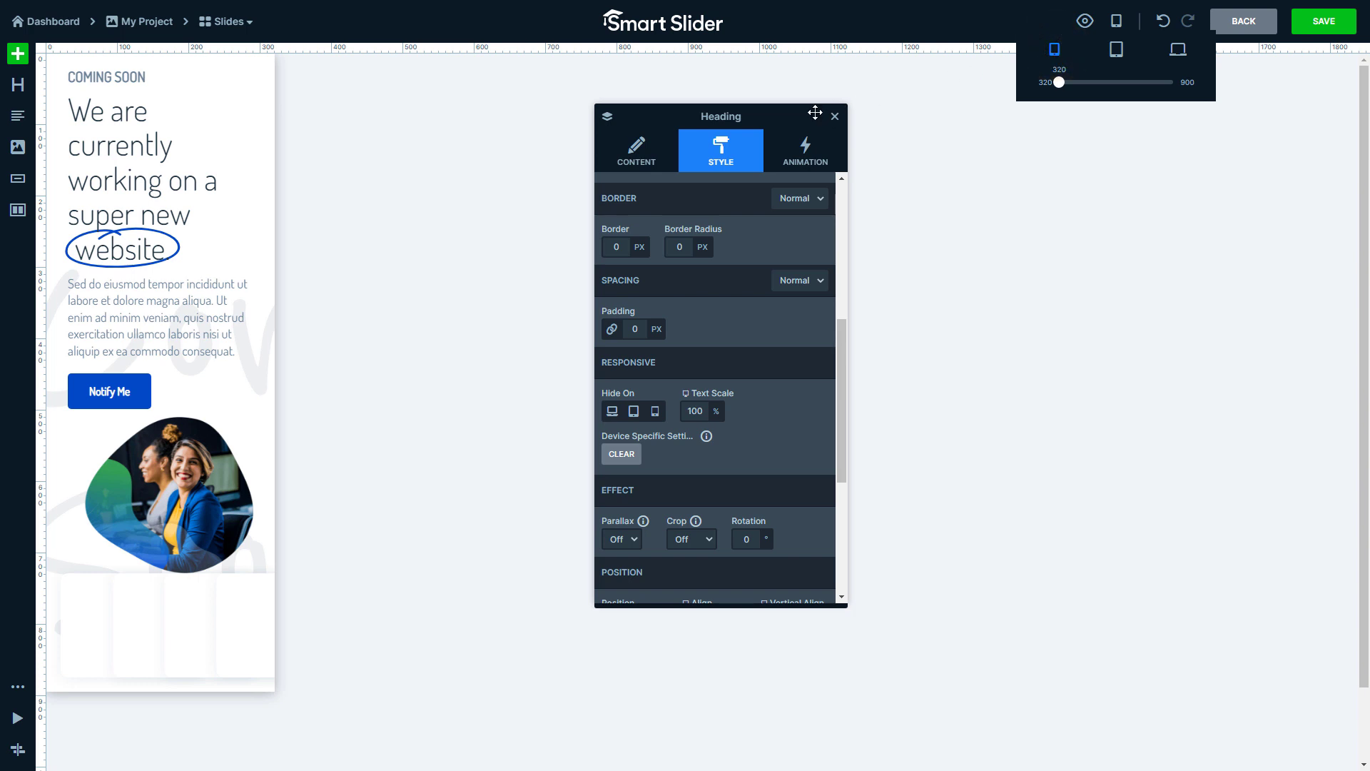
drag(762, 123, 475, 99)
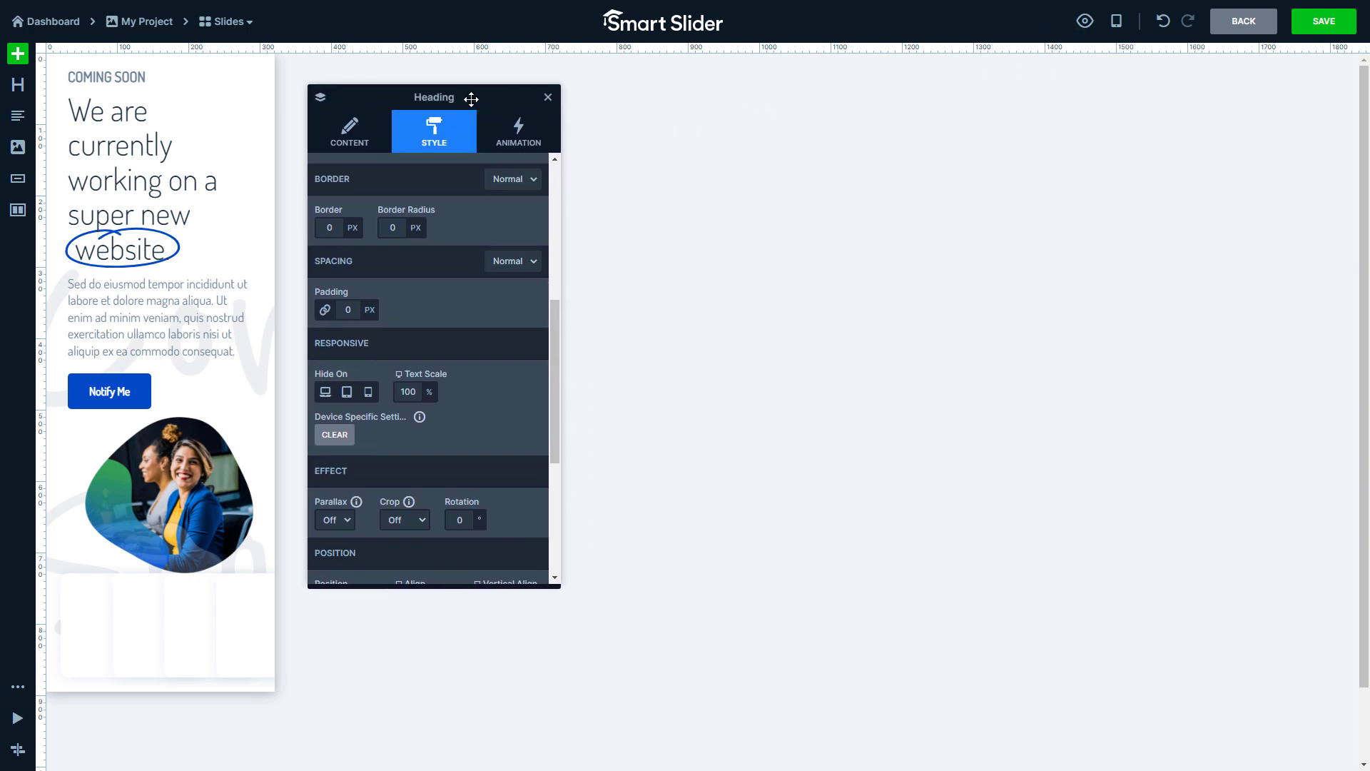
click(320, 98)
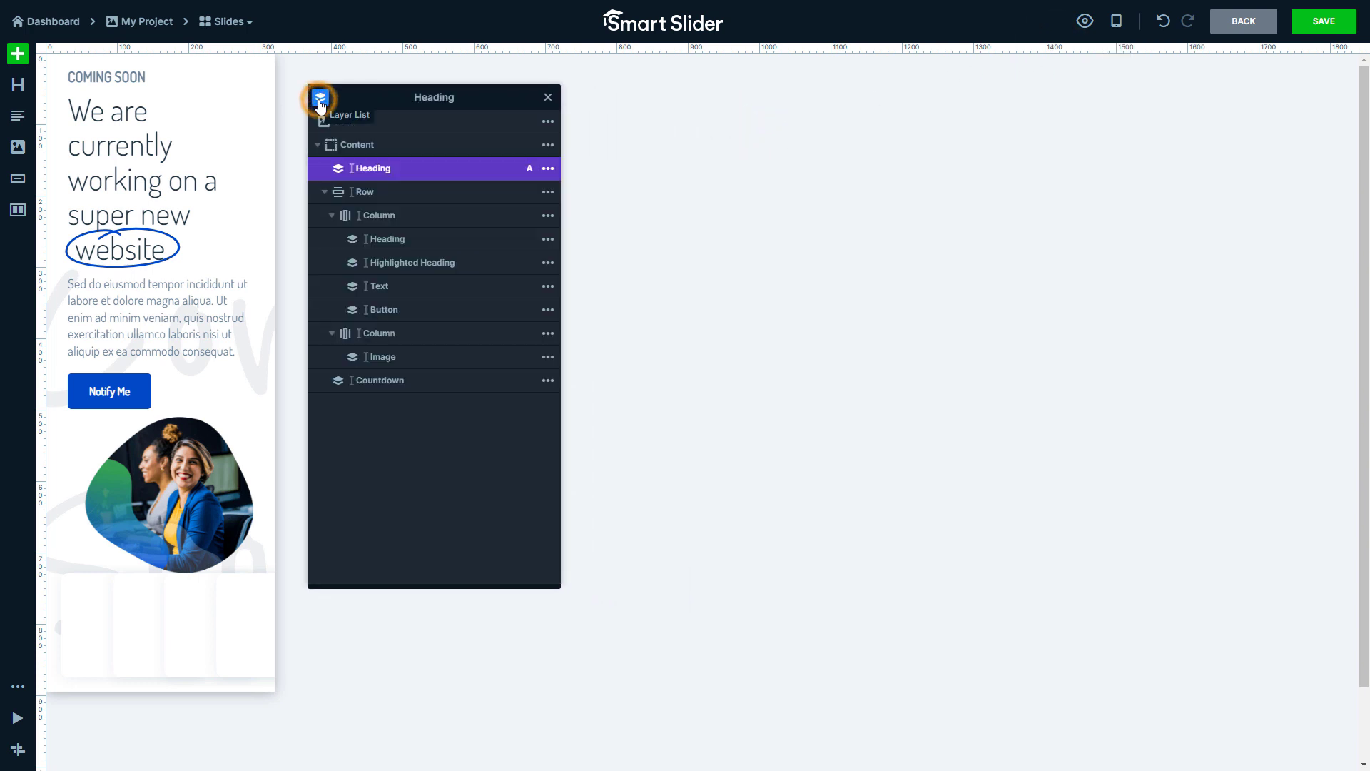
click(401, 200)
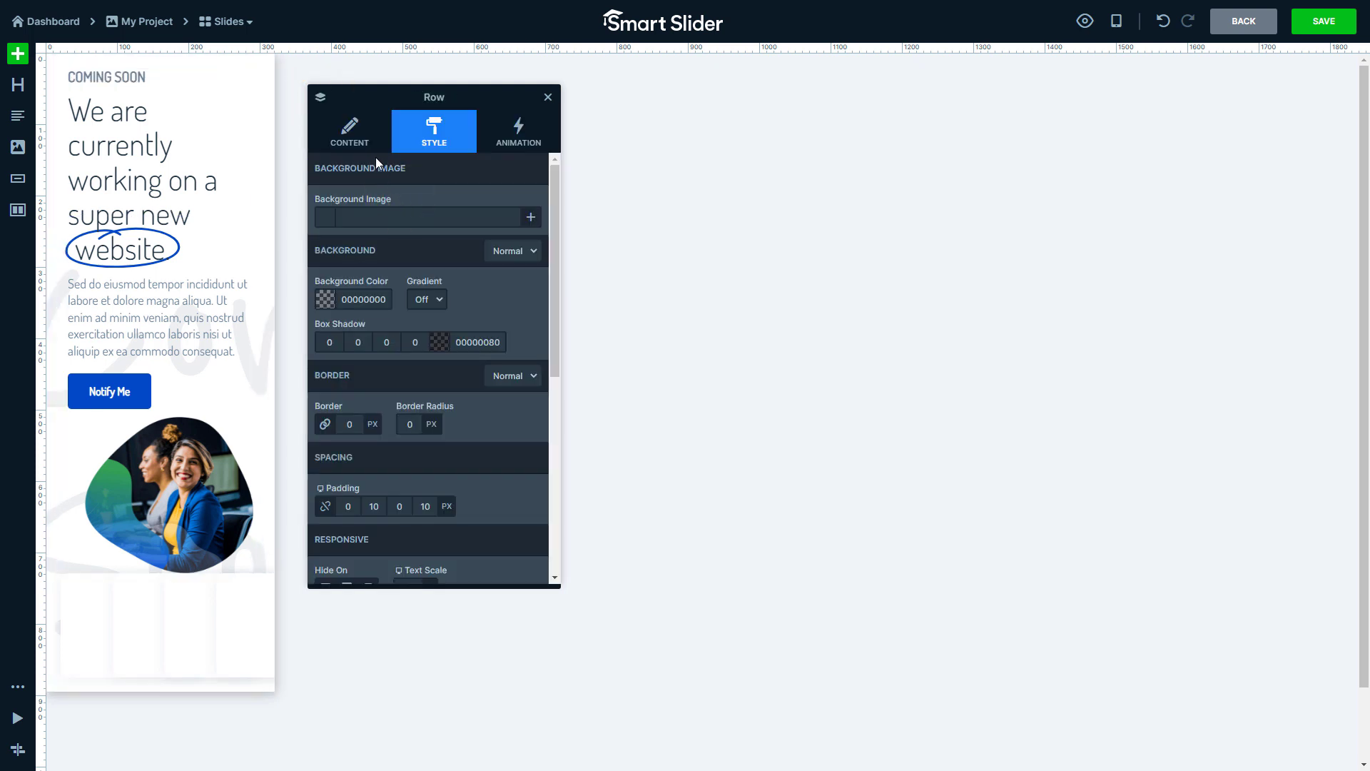
click(361, 140)
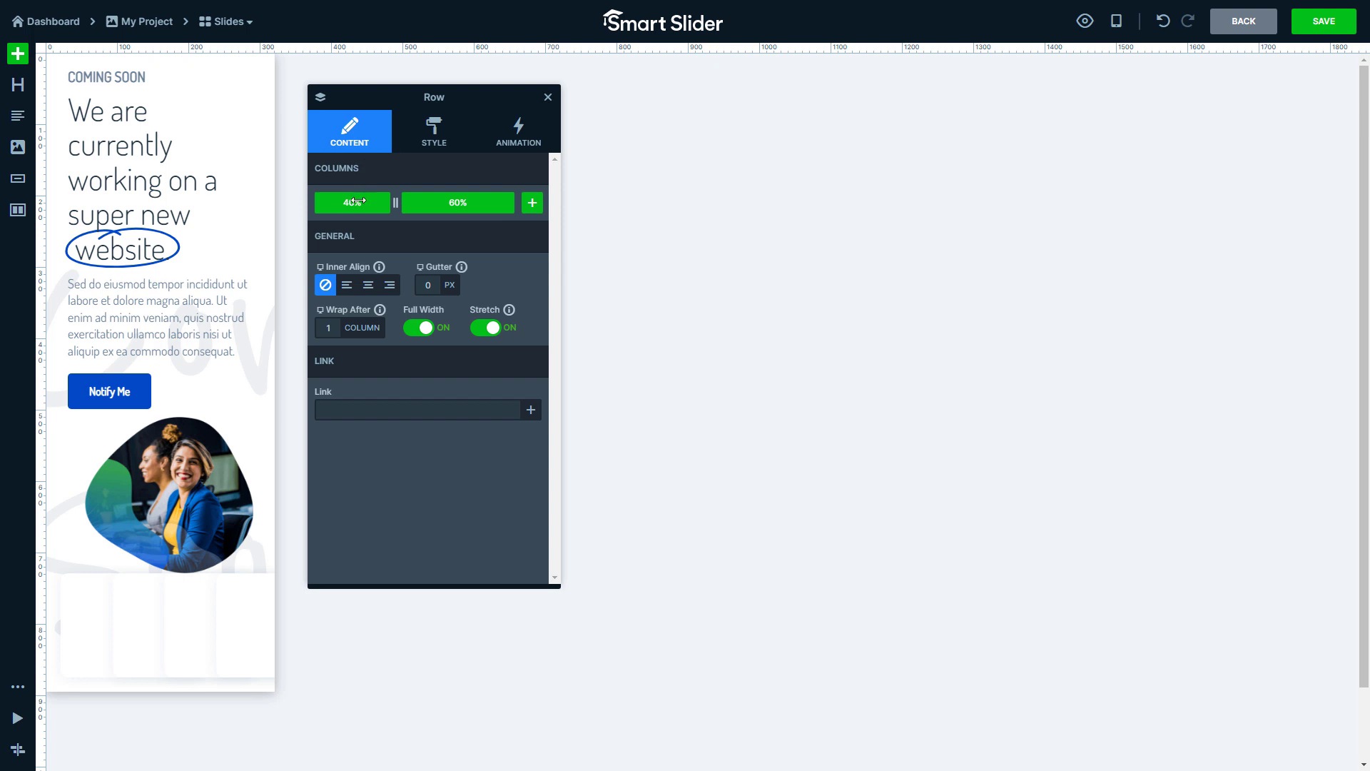
drag(359, 202, 485, 203)
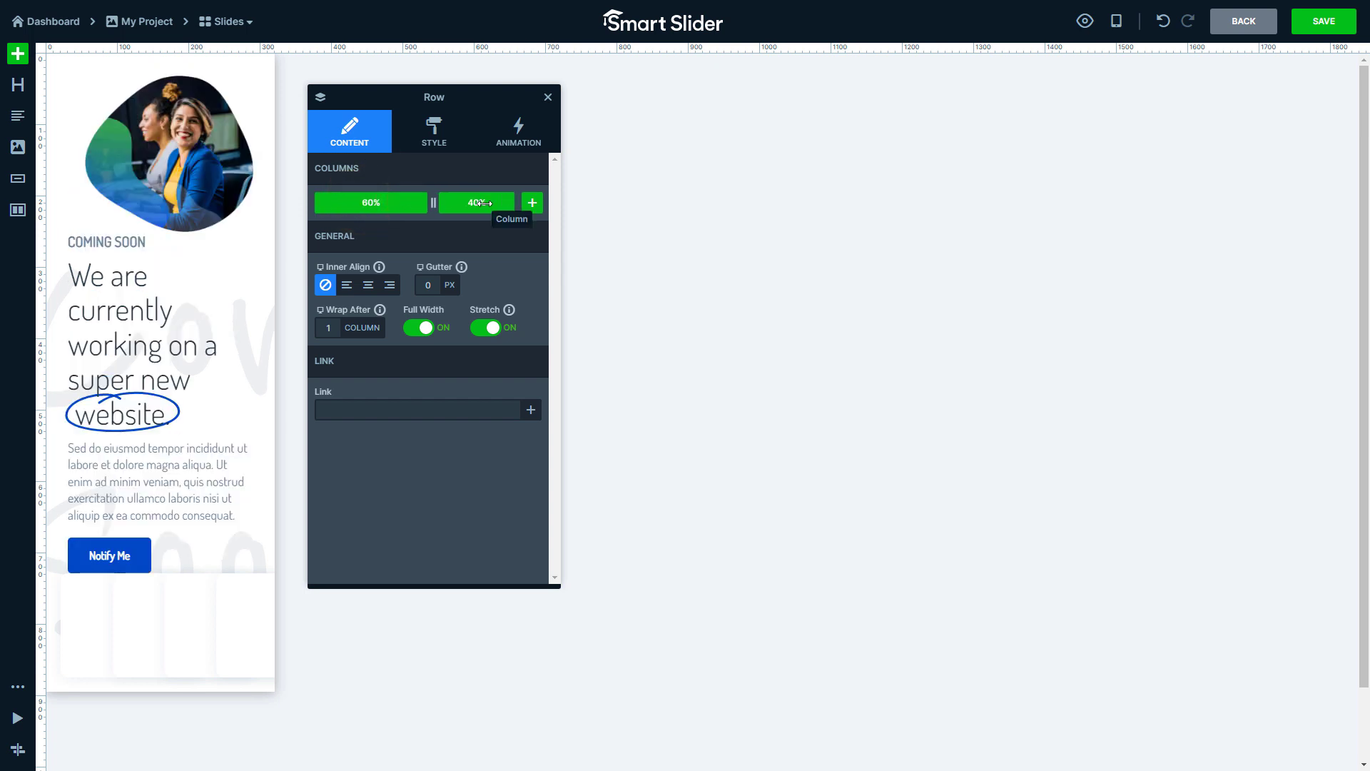
Step: Set the row's gutter to 20 px and link its padding values at 0 px for mobile
click(434, 282)
text(20)
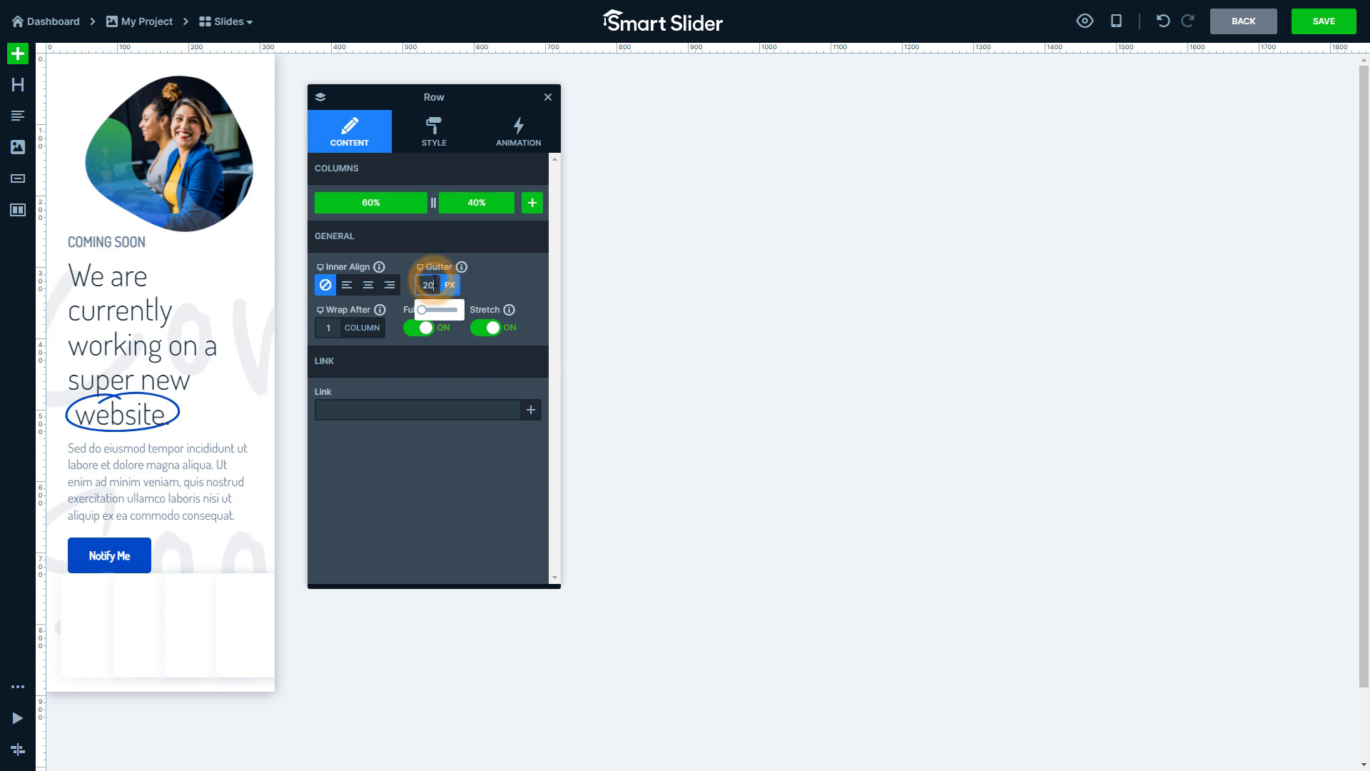
click(441, 251)
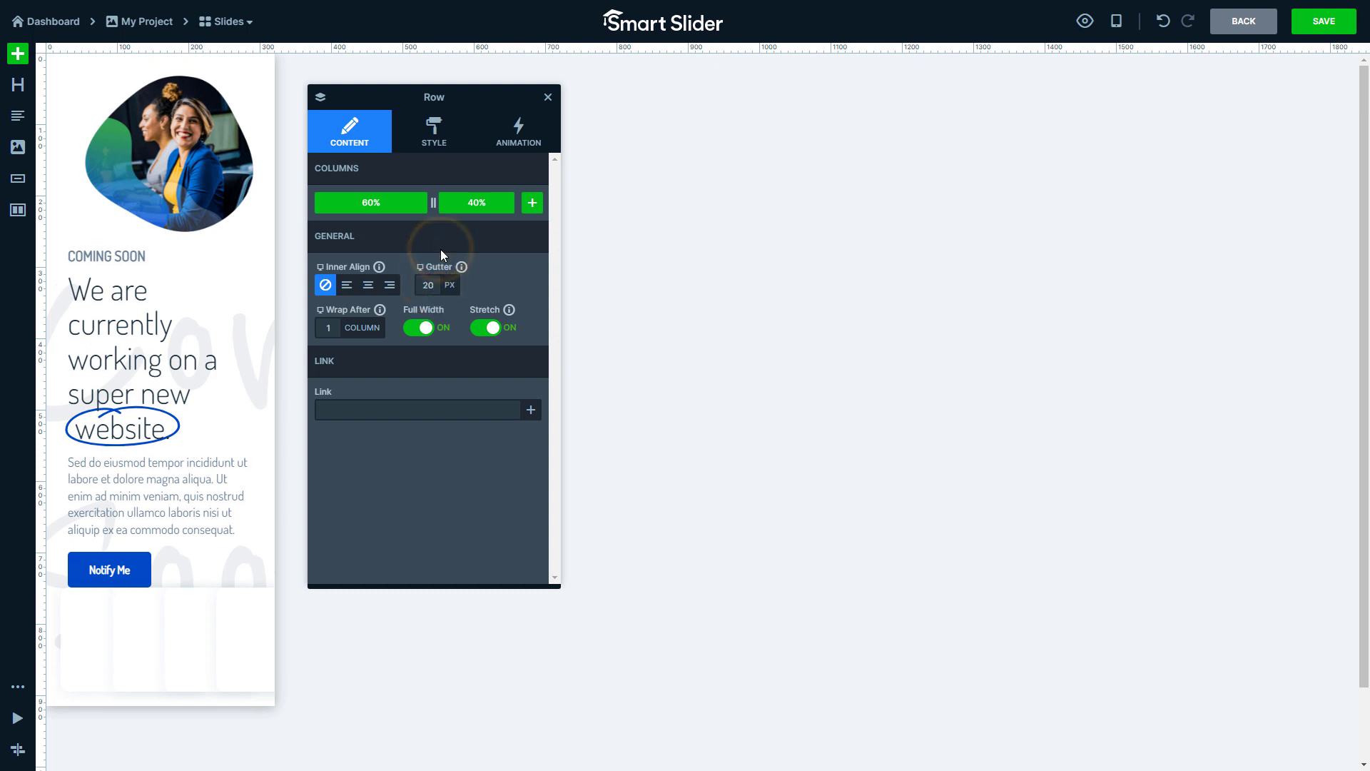
click(433, 137)
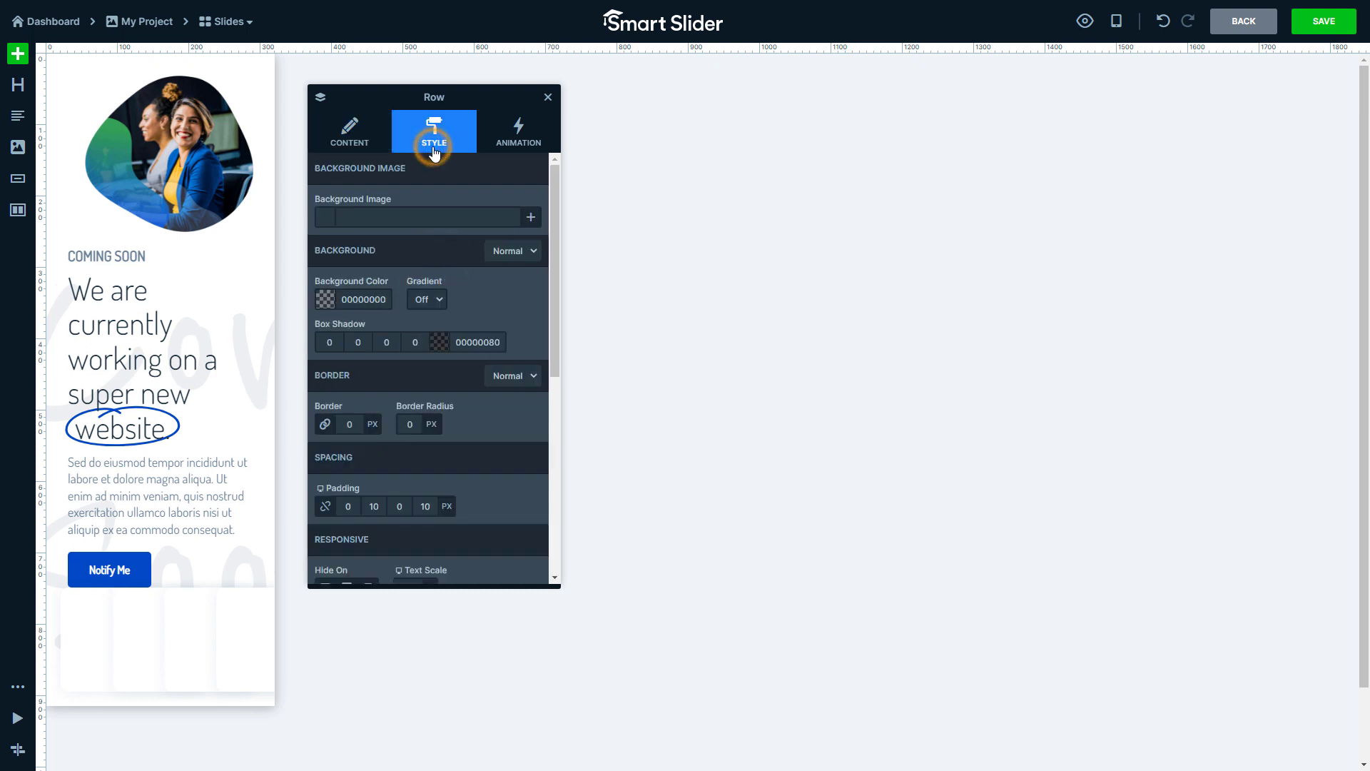
click(326, 507)
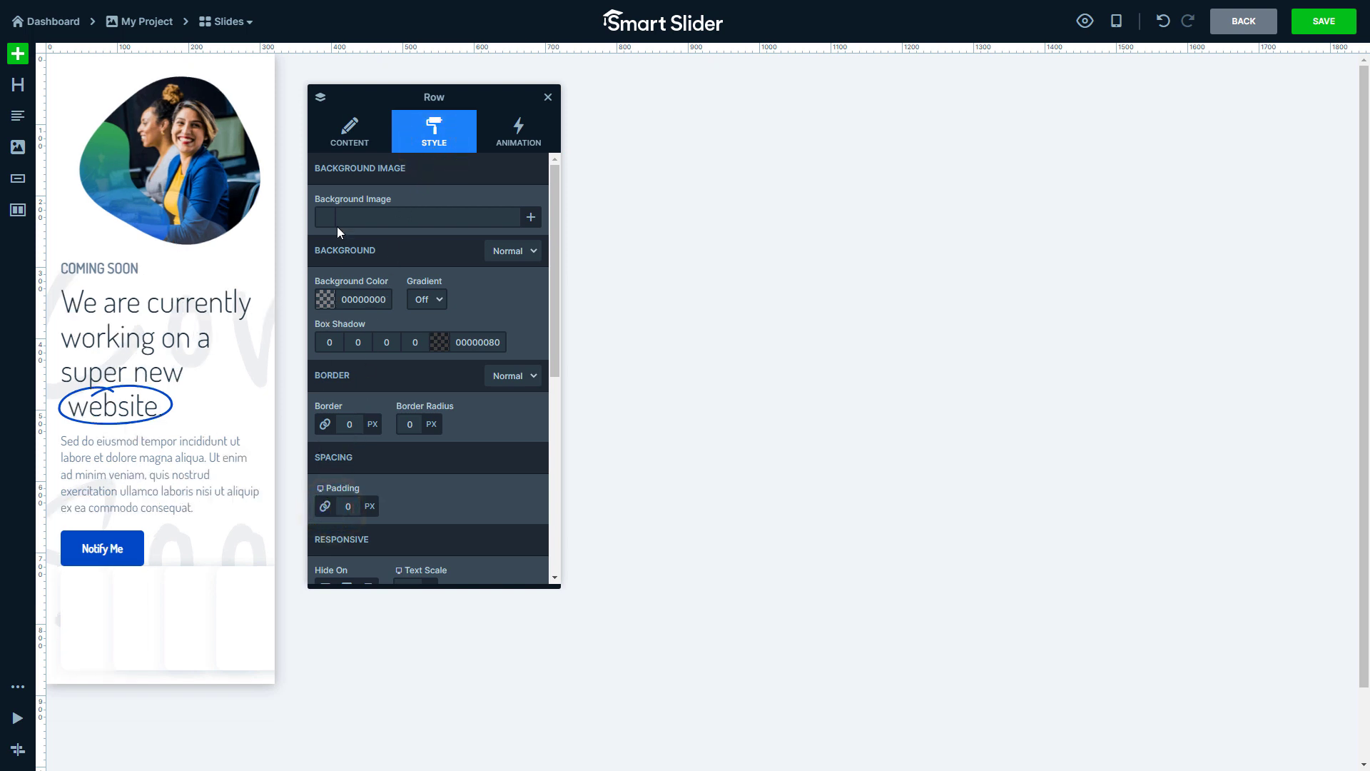
Step: Set the inner alignment of the text column to centre for mobile
click(324, 102)
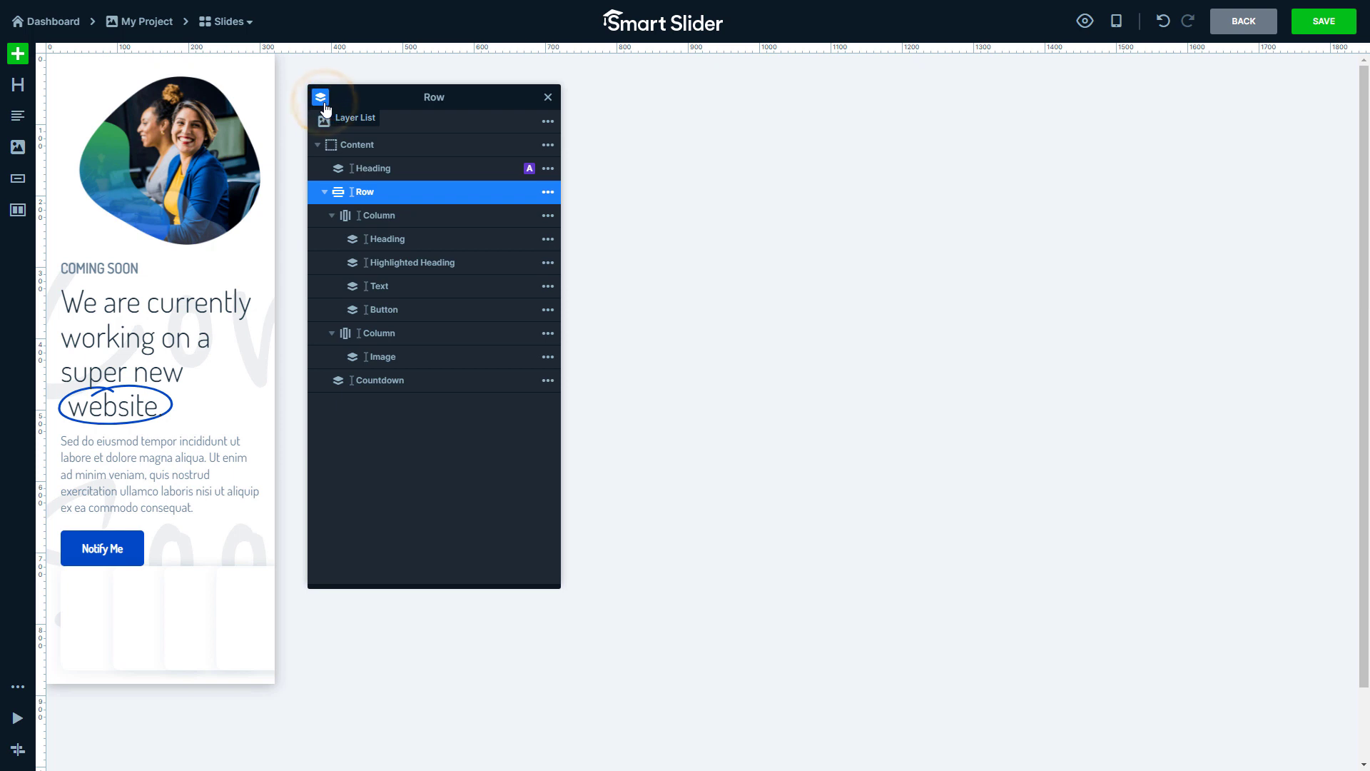
click(413, 217)
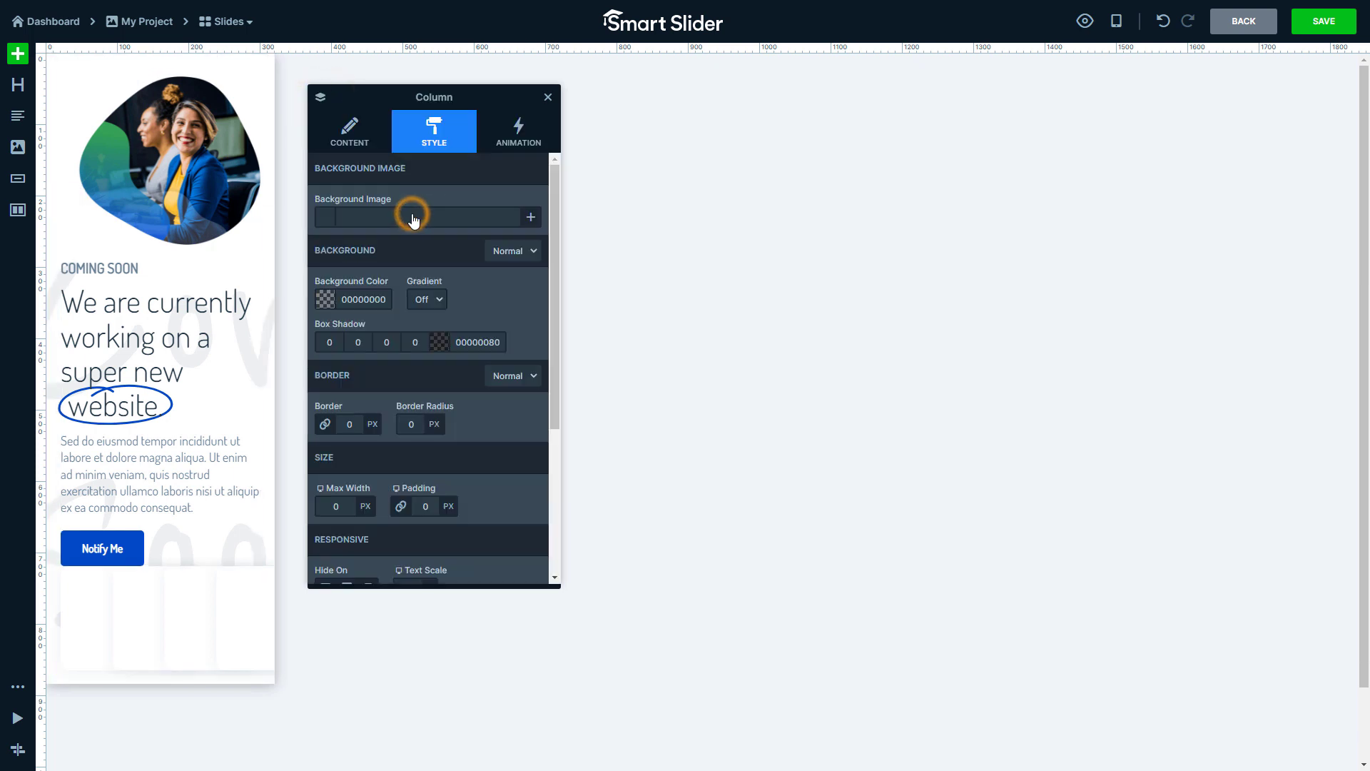
click(366, 152)
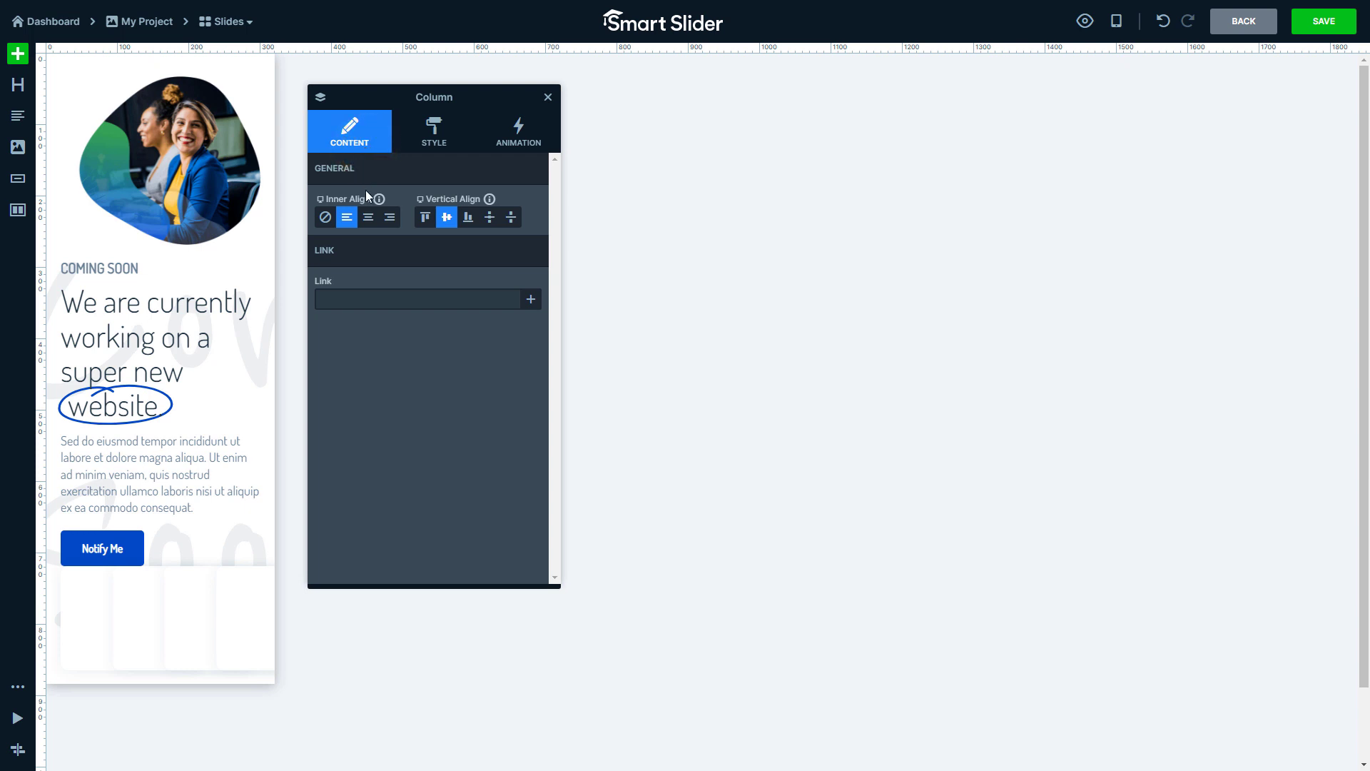
click(369, 220)
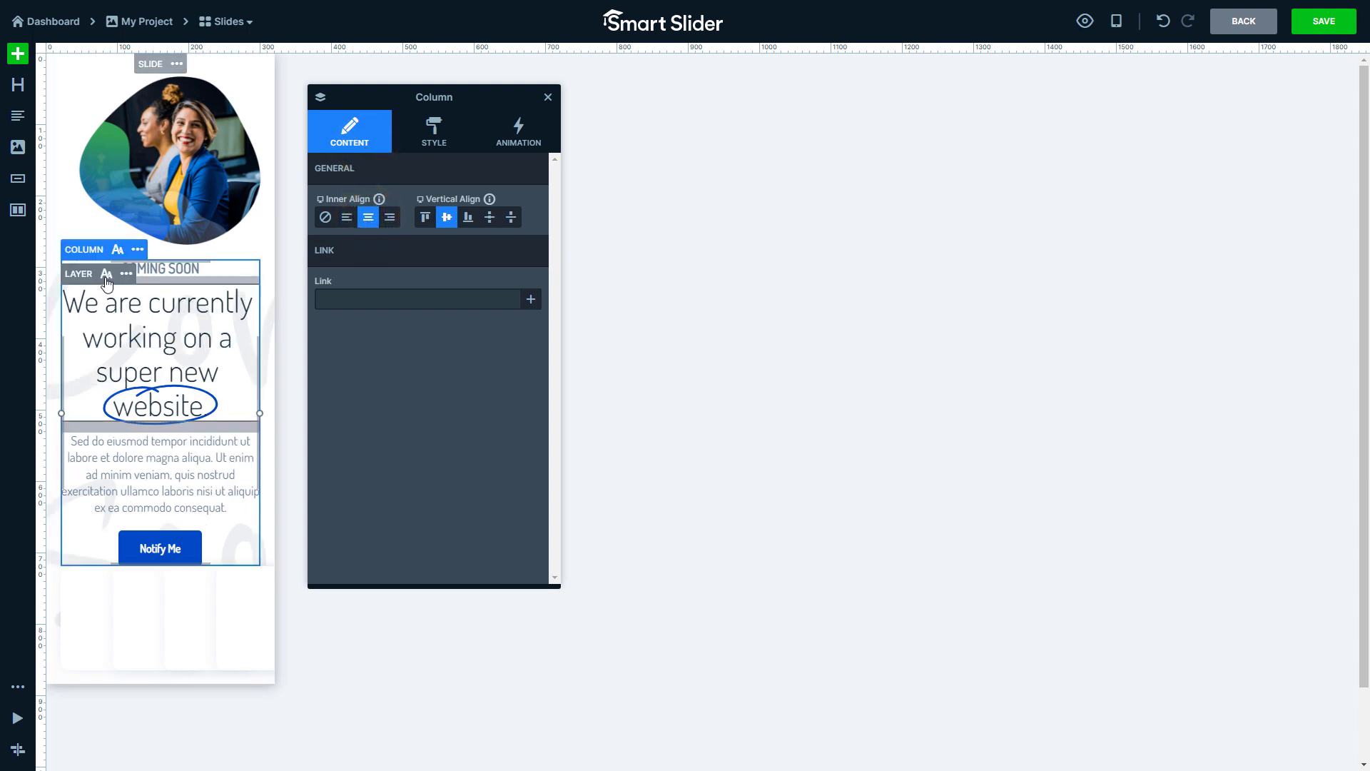
Step: Scale down the highlighted heading's text for mobile and reduce the spacing above and below it
click(106, 283)
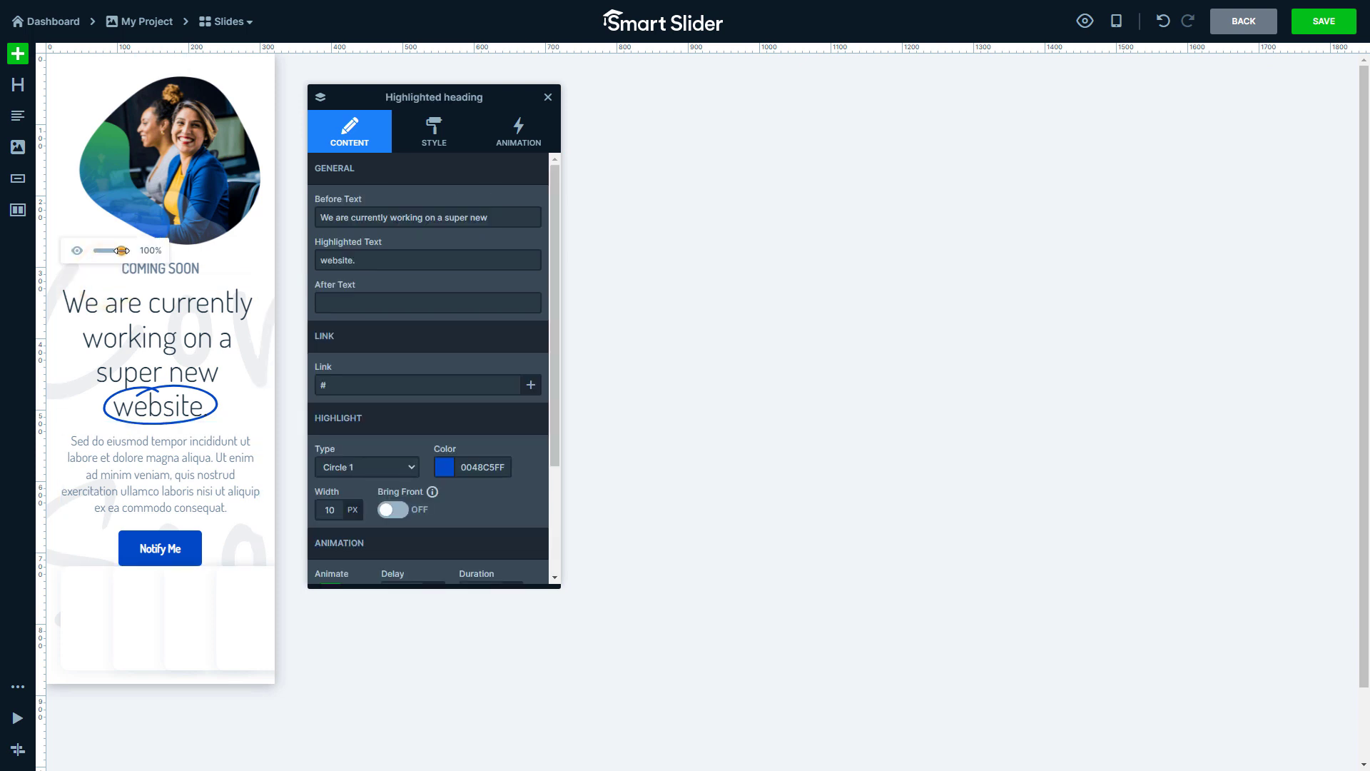
drag(121, 251, 119, 252)
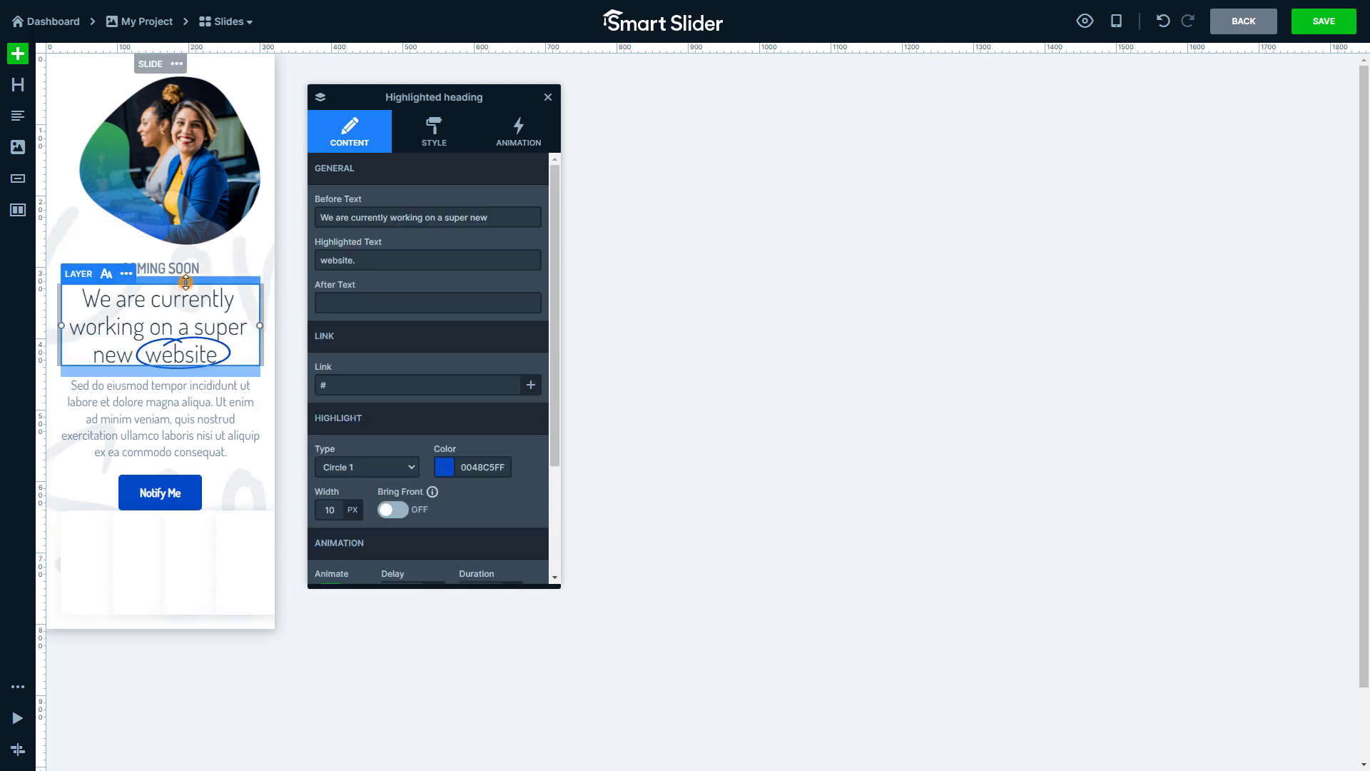
drag(185, 283, 185, 277)
drag(212, 366, 212, 363)
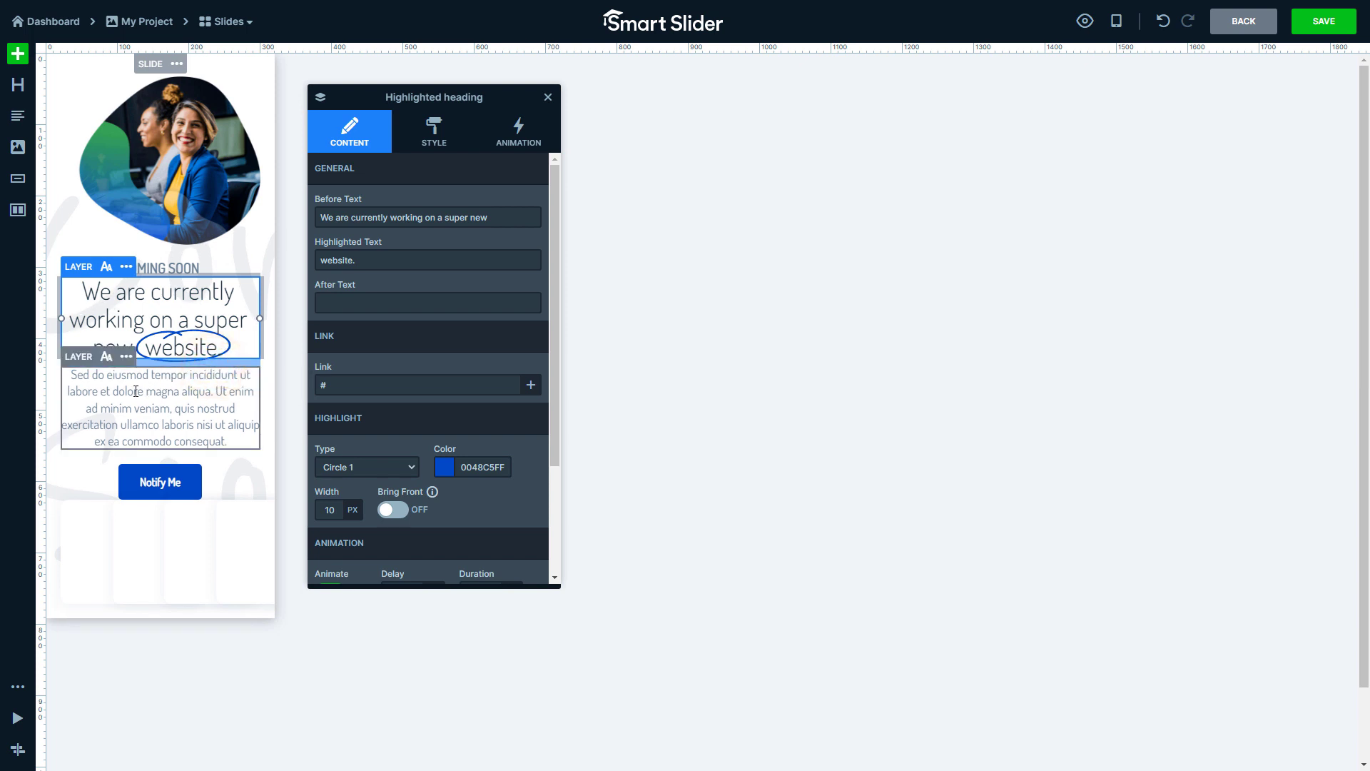
Step: Hide the paragraph text on mobile and reduce the spacing above the Notify Me button
click(111, 367)
click(105, 356)
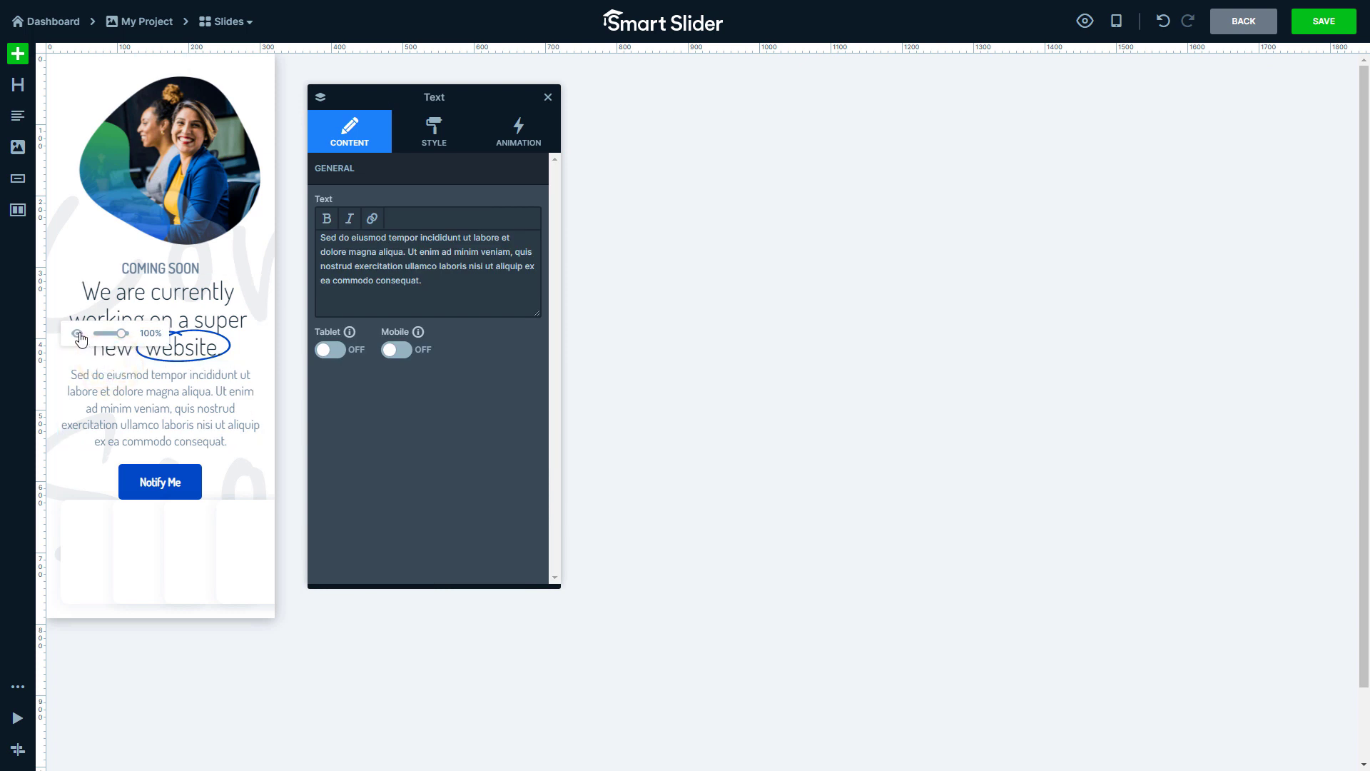
click(78, 334)
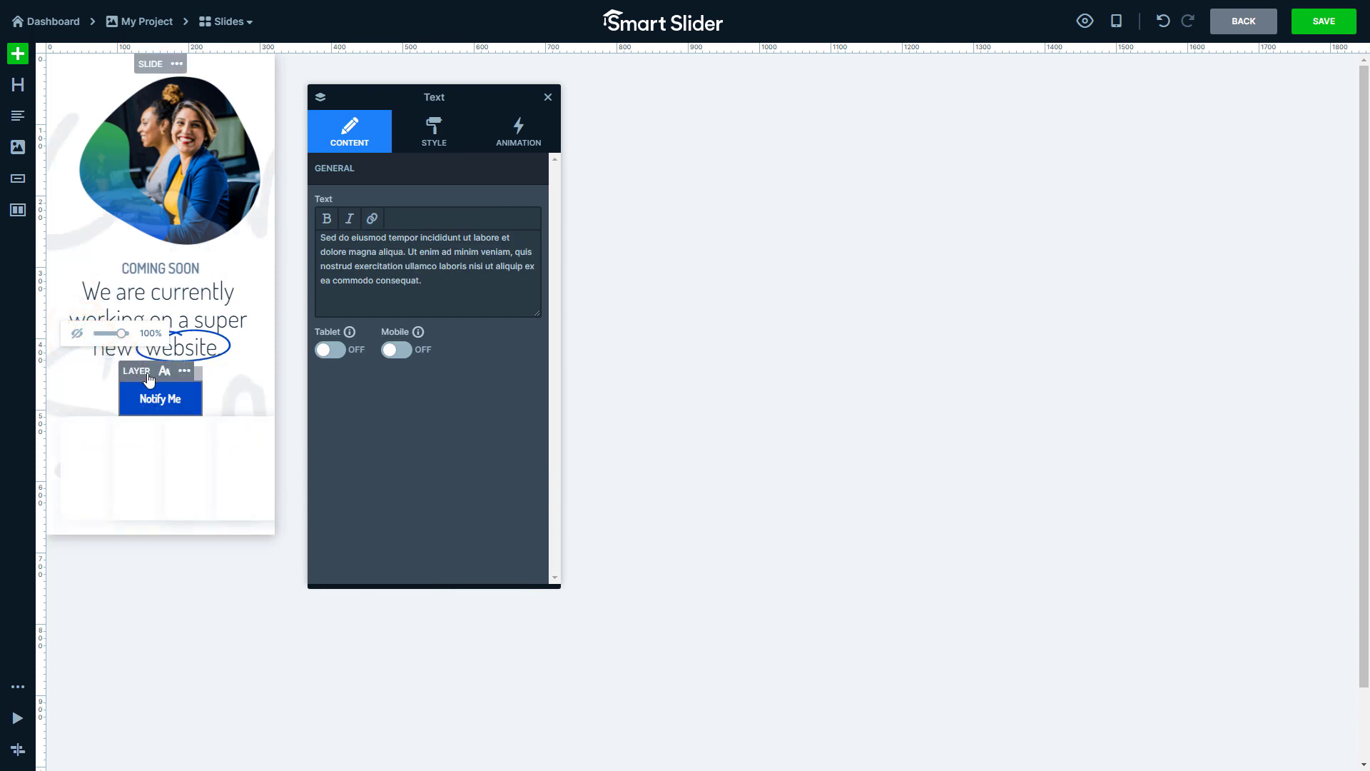
click(196, 391)
drag(189, 379, 202, 368)
Step: Scale the countdown's text to 50% for mobile and enable its mobile style with 2 columns
click(108, 401)
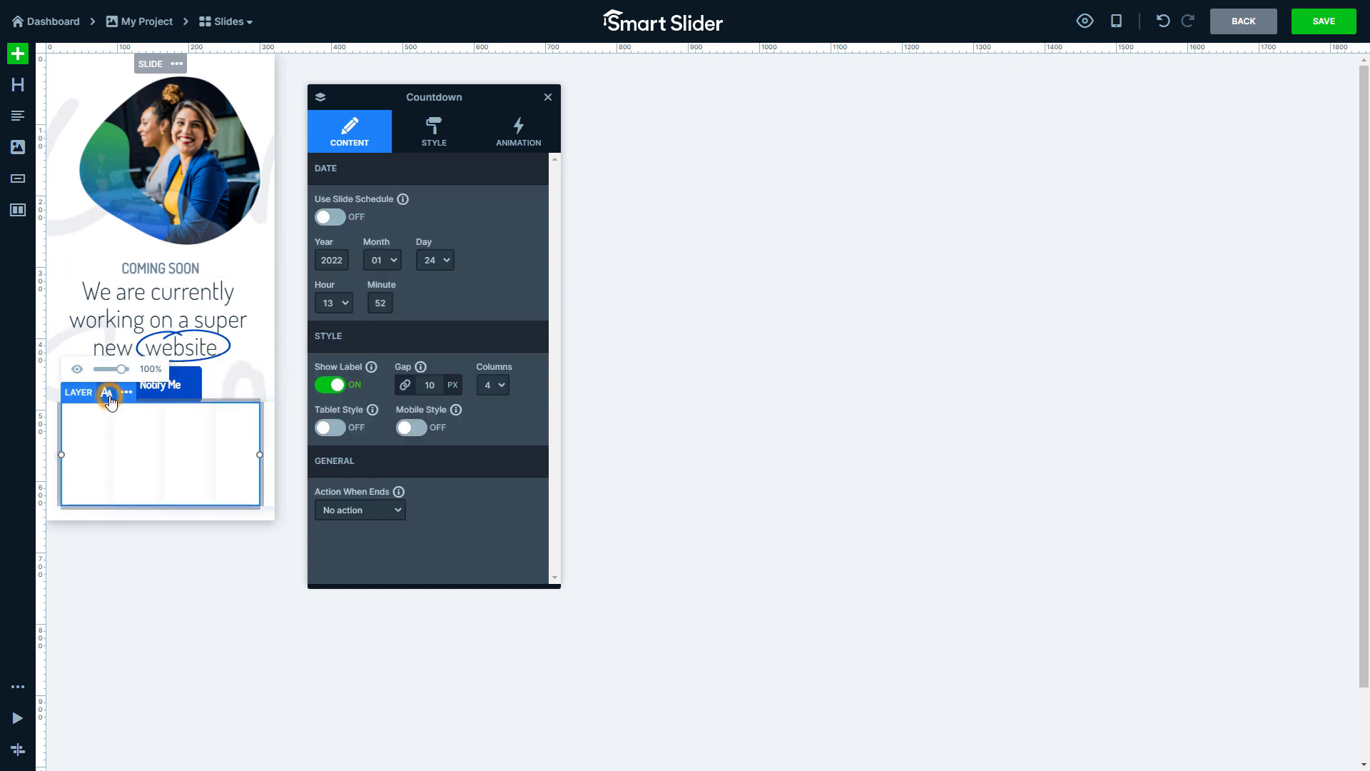
mouse_move(119, 389)
drag(121, 368, 102, 368)
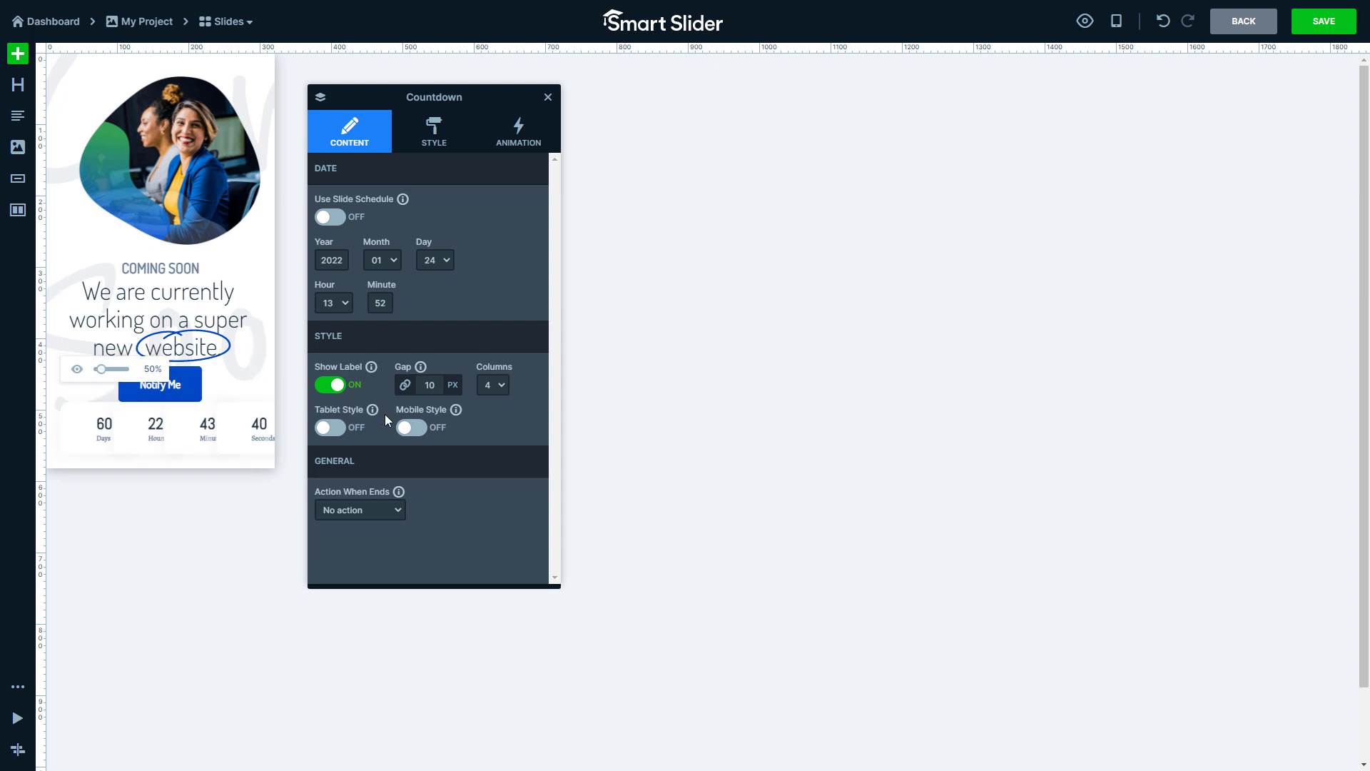
click(412, 428)
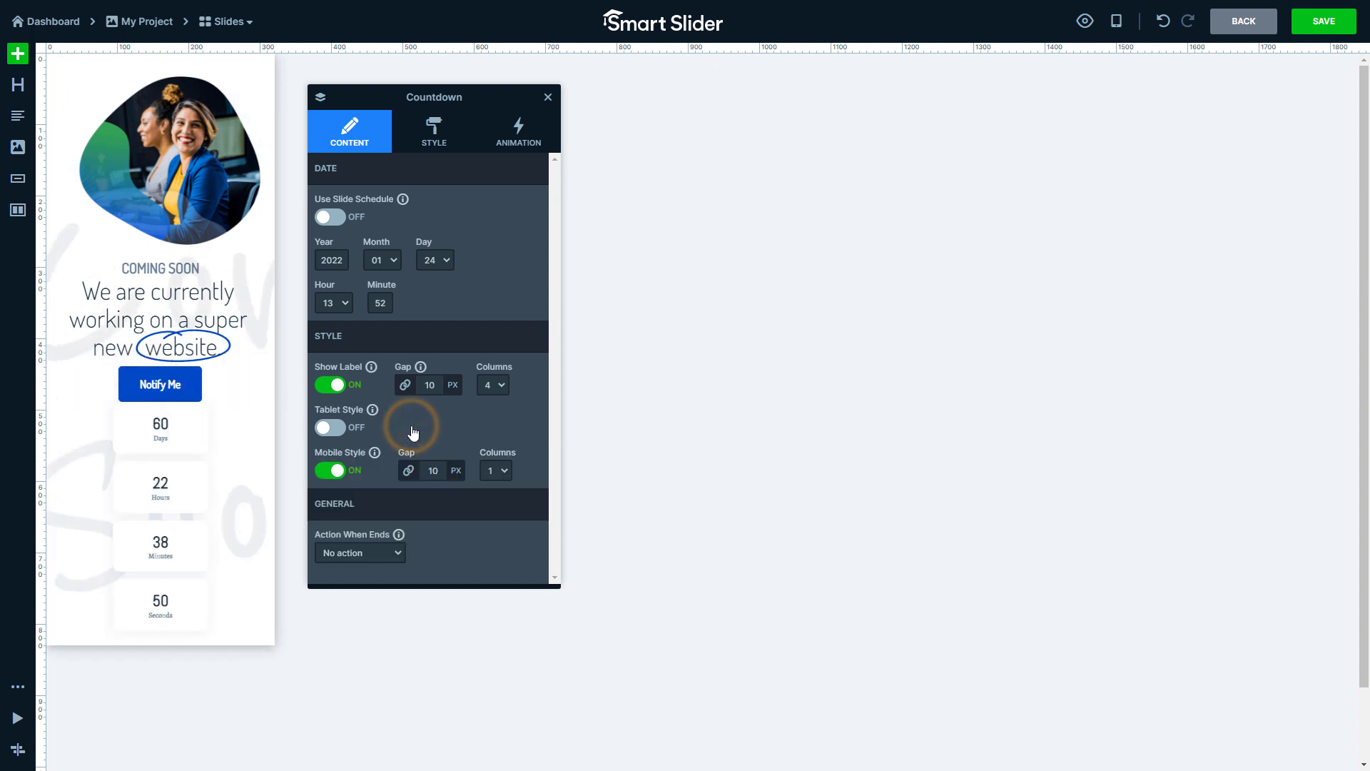
click(496, 470)
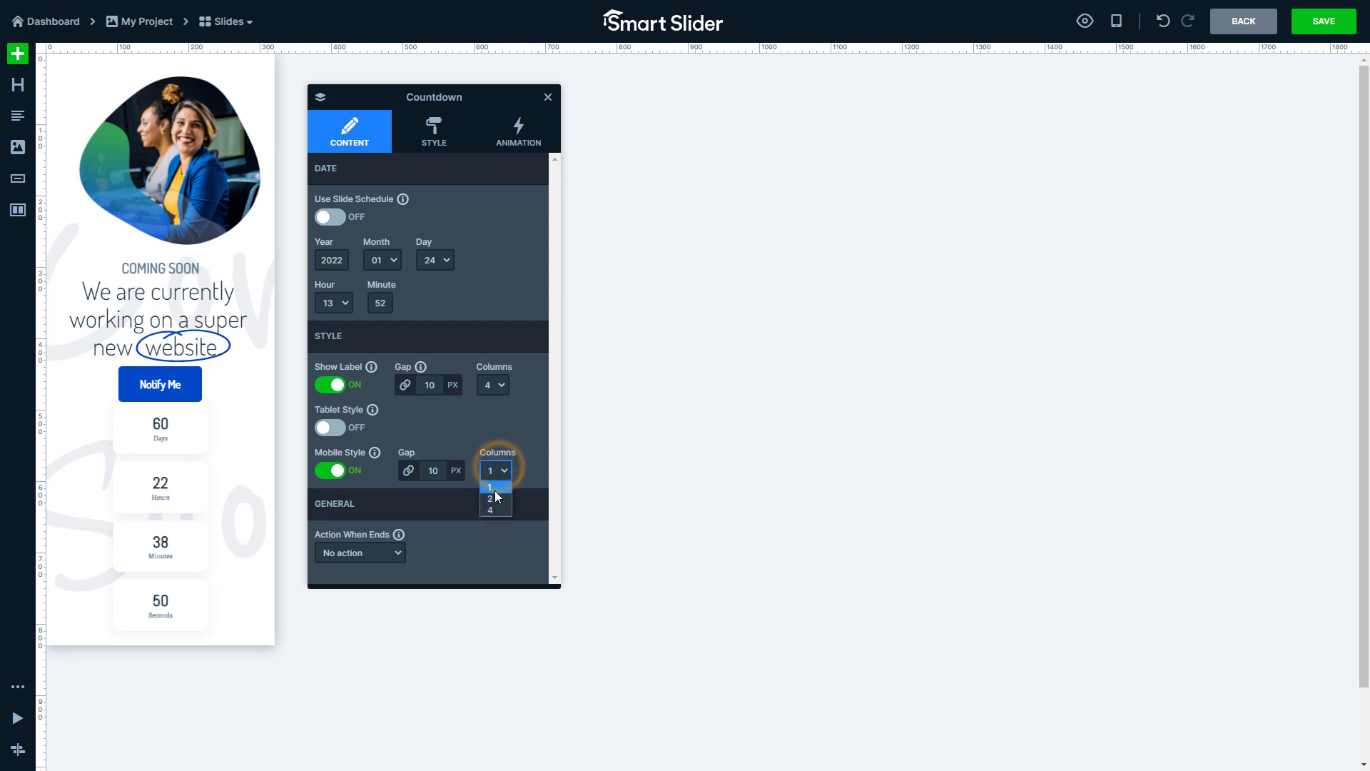
click(493, 500)
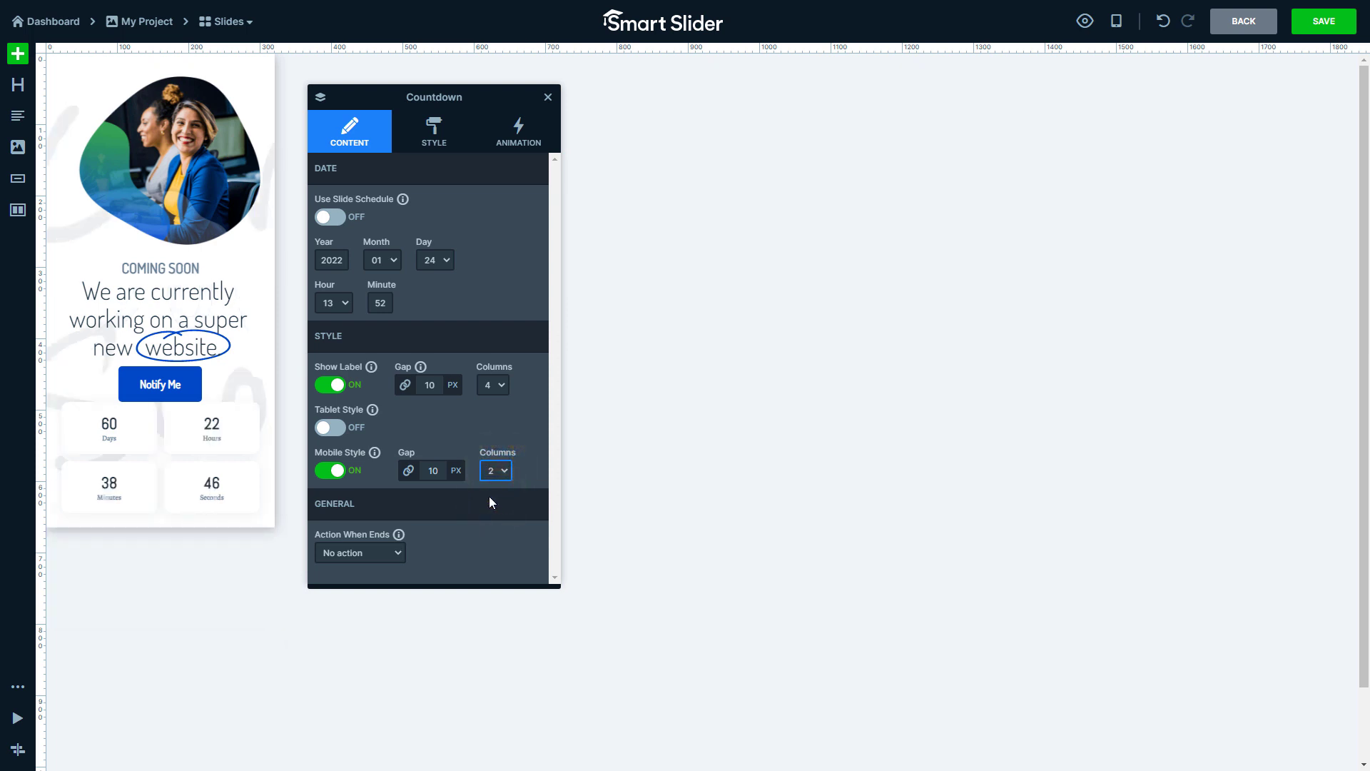
Step: Increase the spacing above the countdown on mobile to separate it from the Notify Me button
click(253, 425)
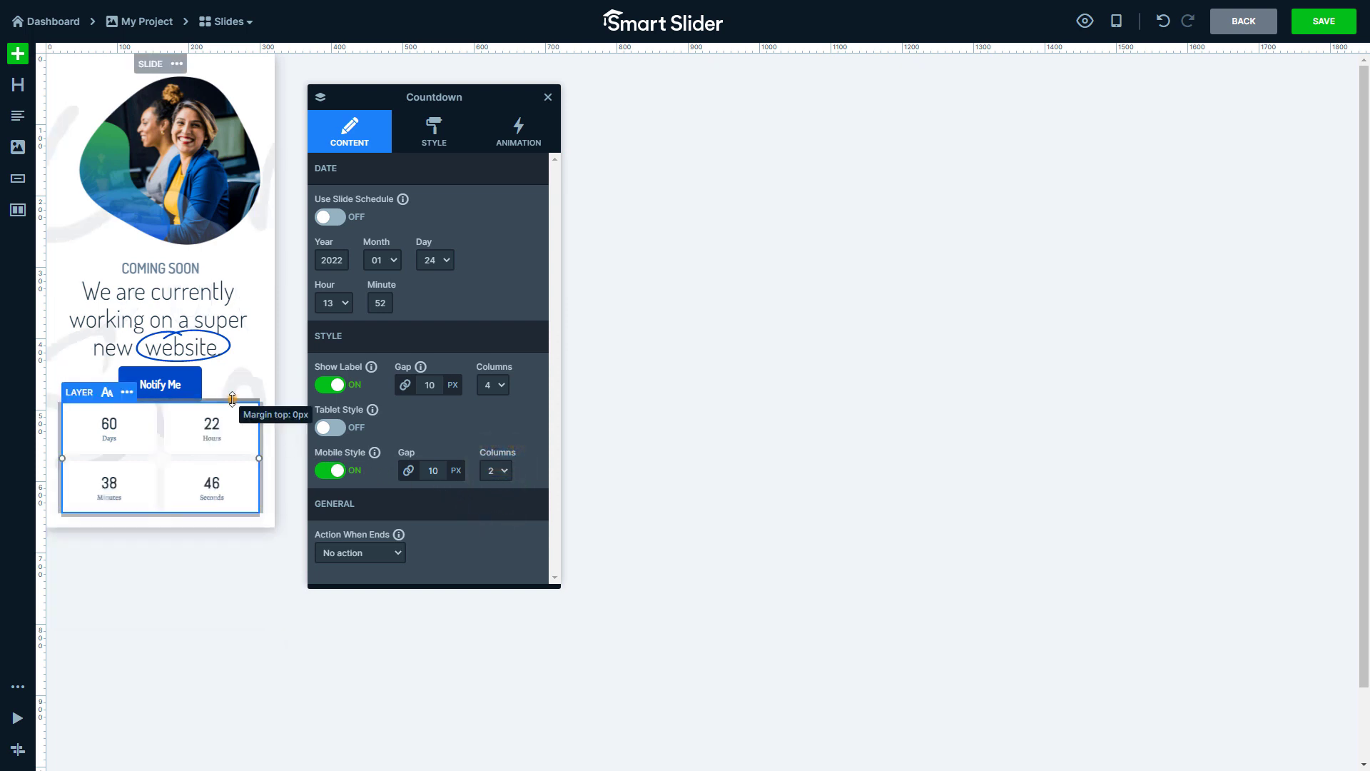
drag(232, 401, 233, 414)
click(277, 268)
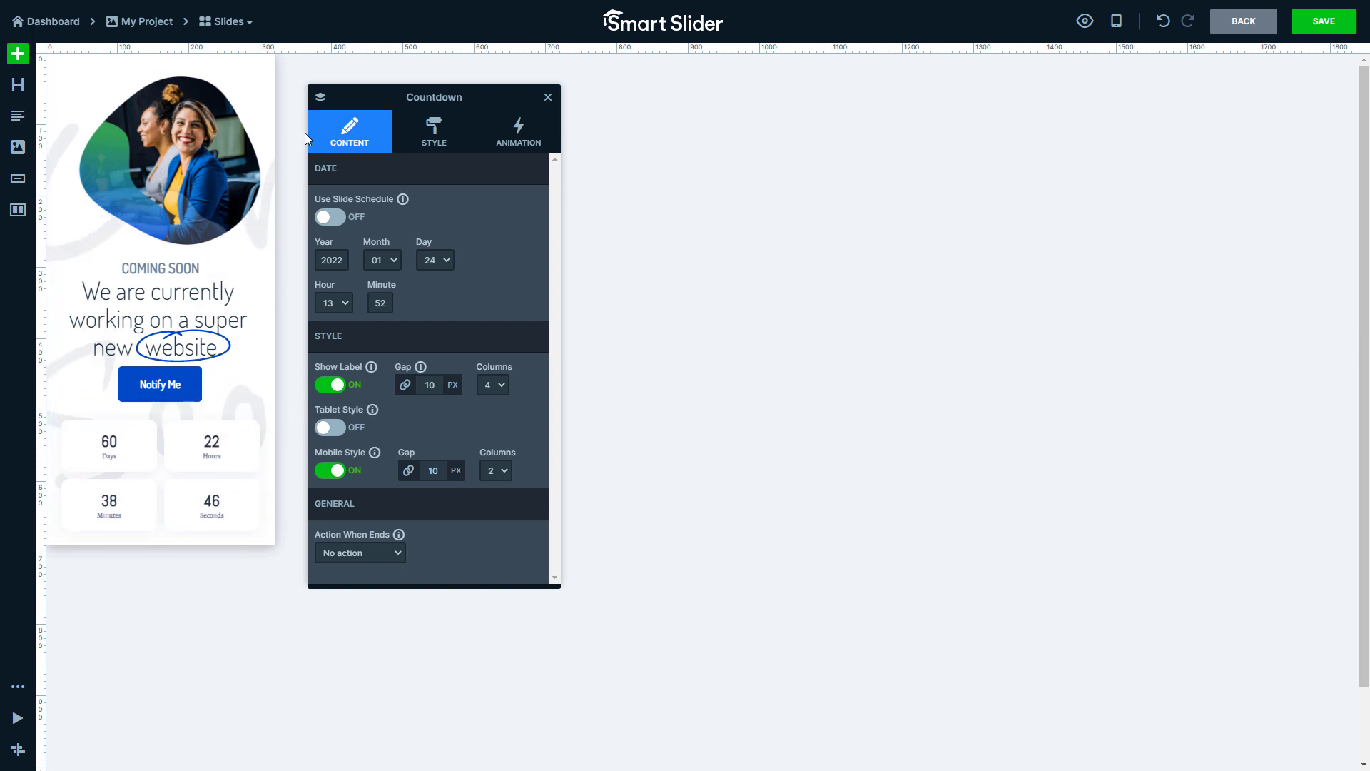
Step: Hide the absolutely positioned background heading on mobile
click(322, 97)
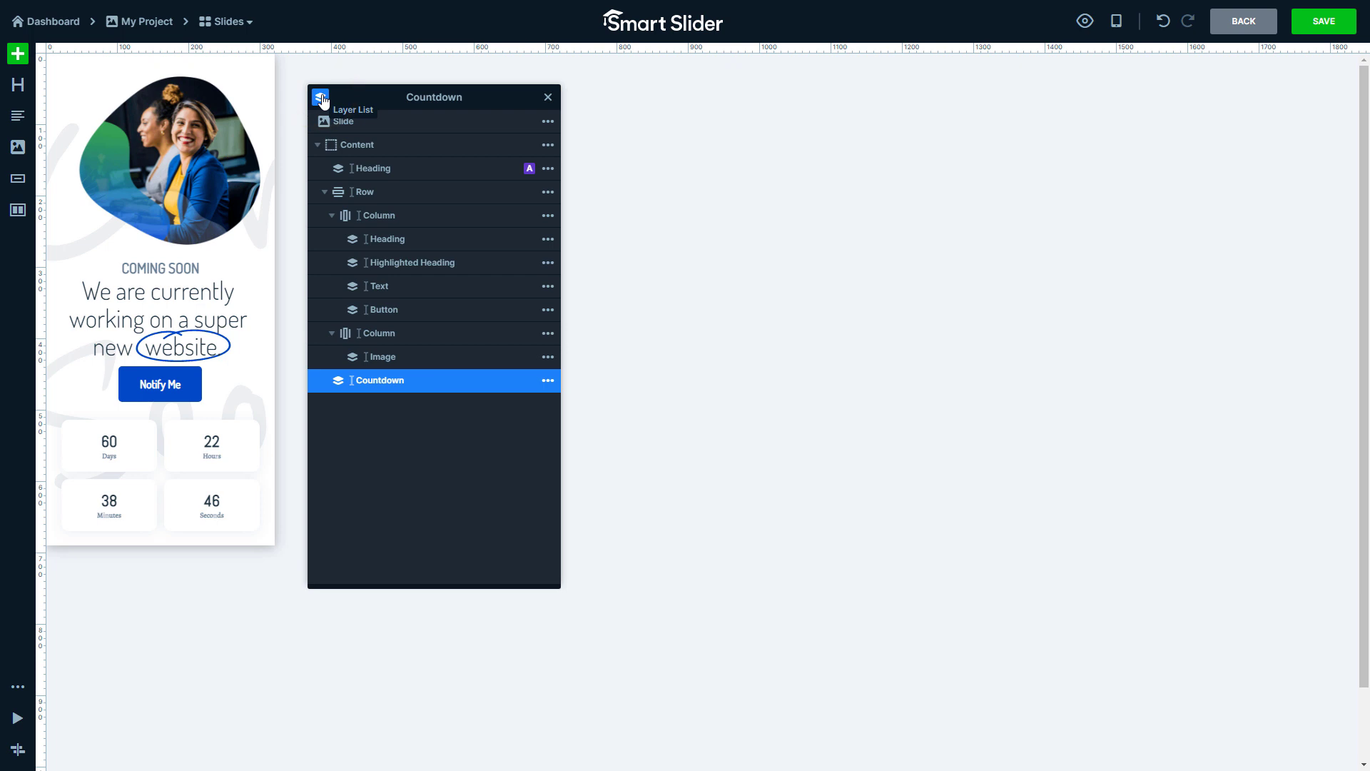
right_click(411, 169)
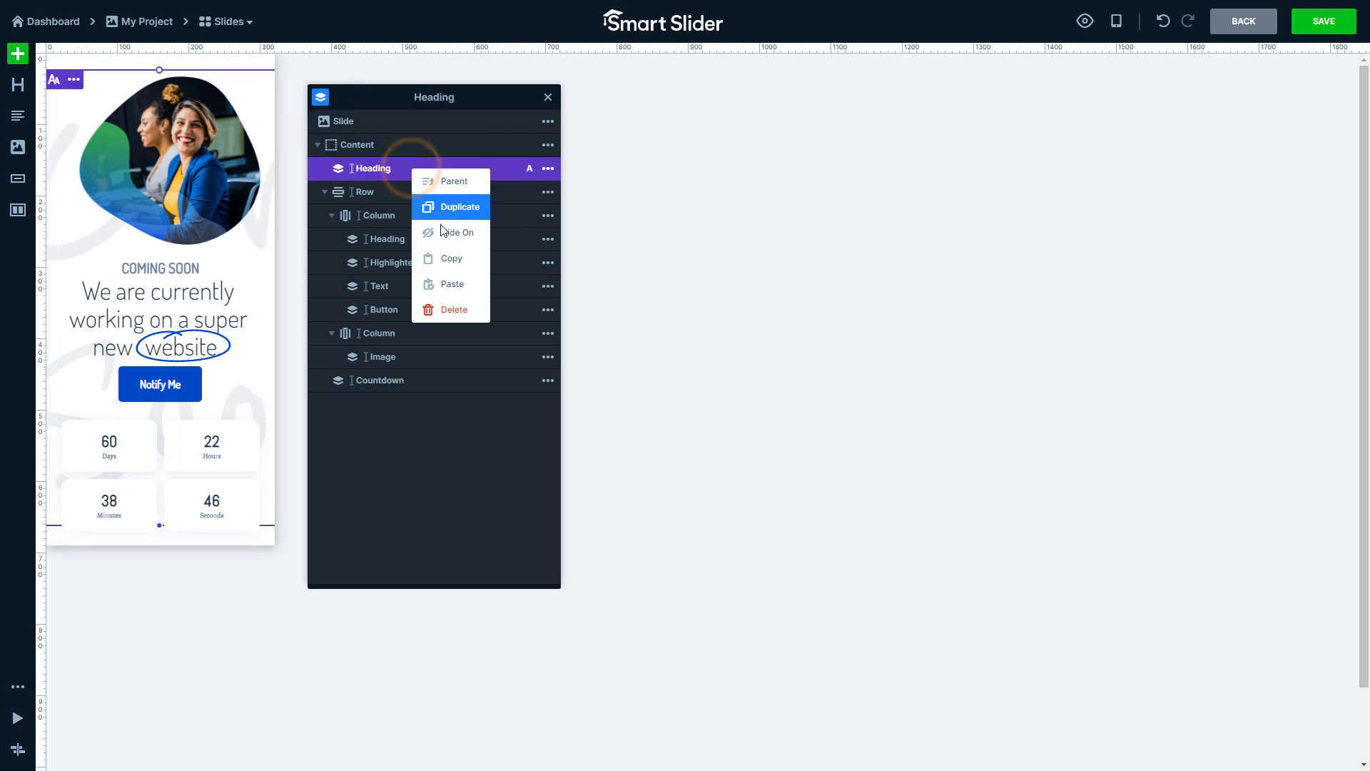
mouse_move(446, 232)
click(534, 293)
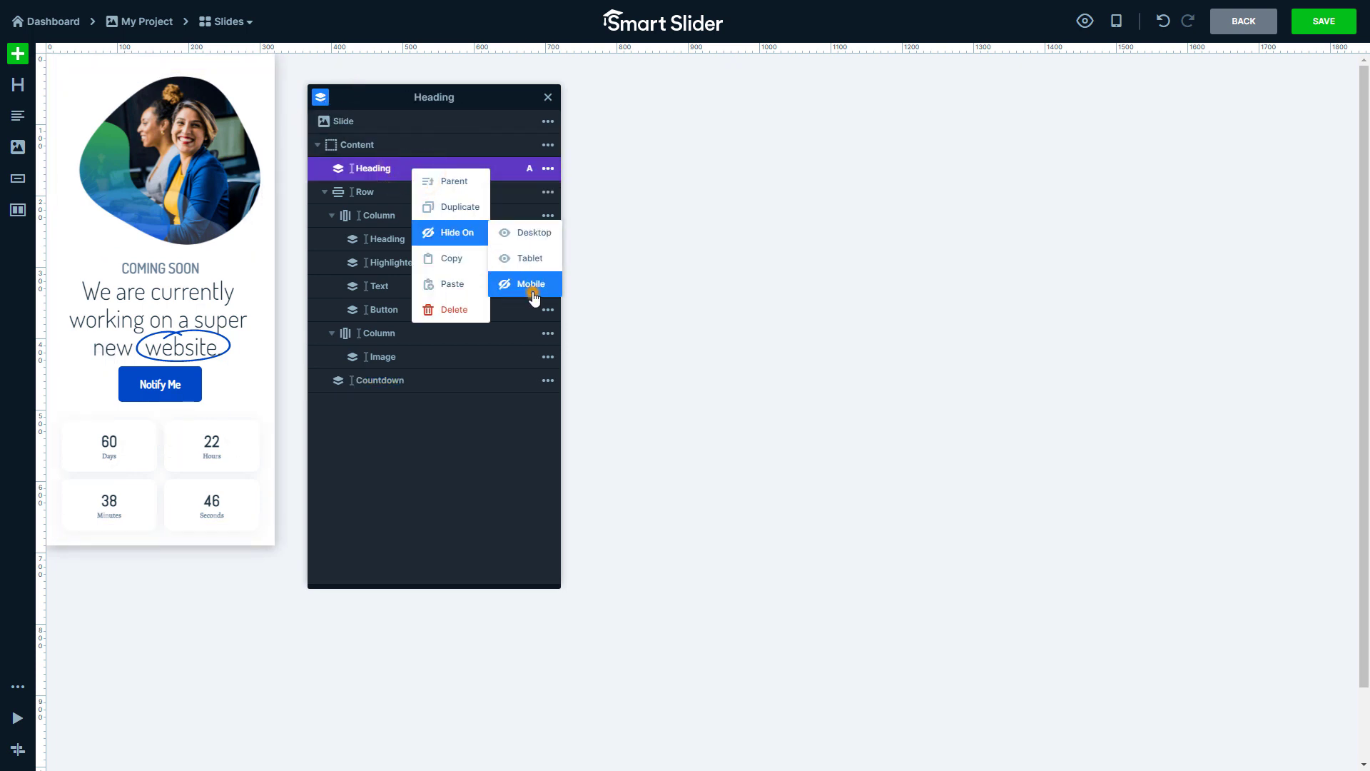
Step: Set the padding of the Content layer to 0 px for mobile
click(437, 154)
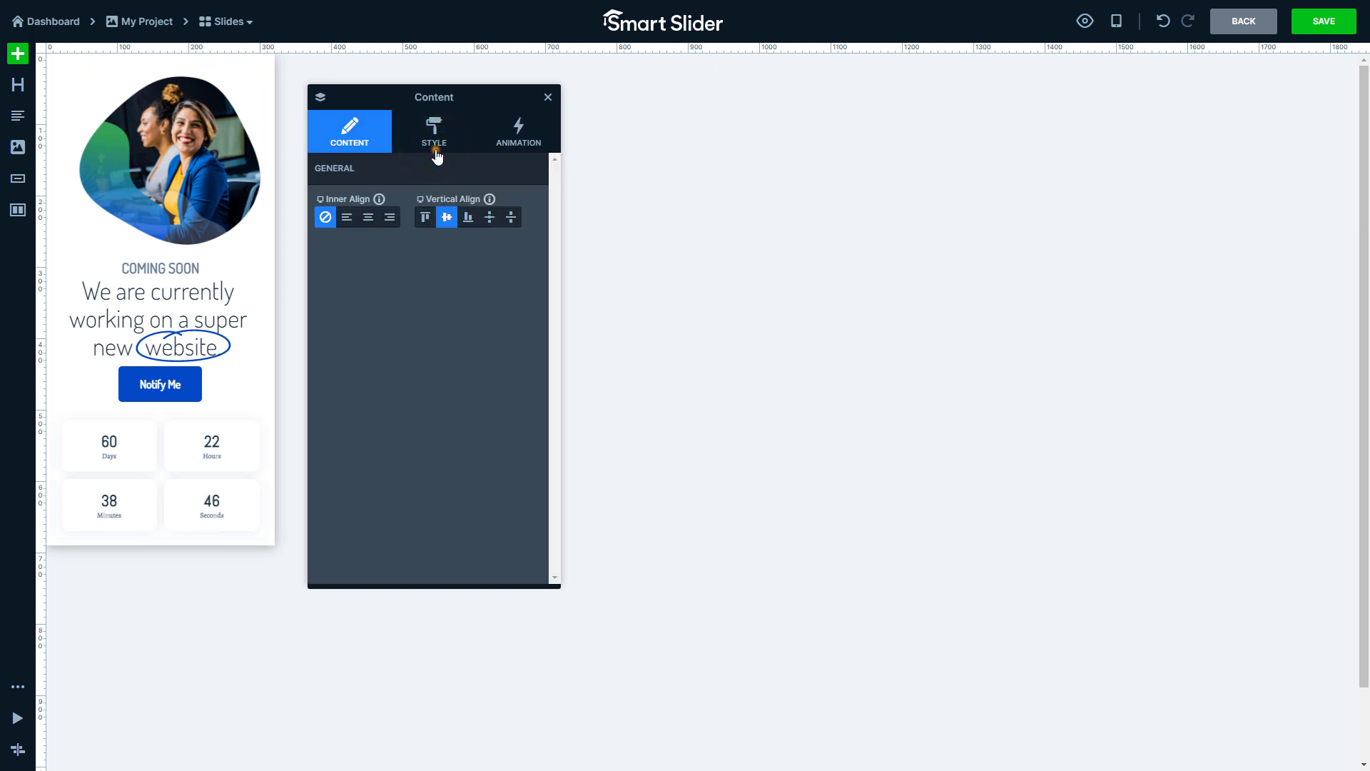
click(438, 156)
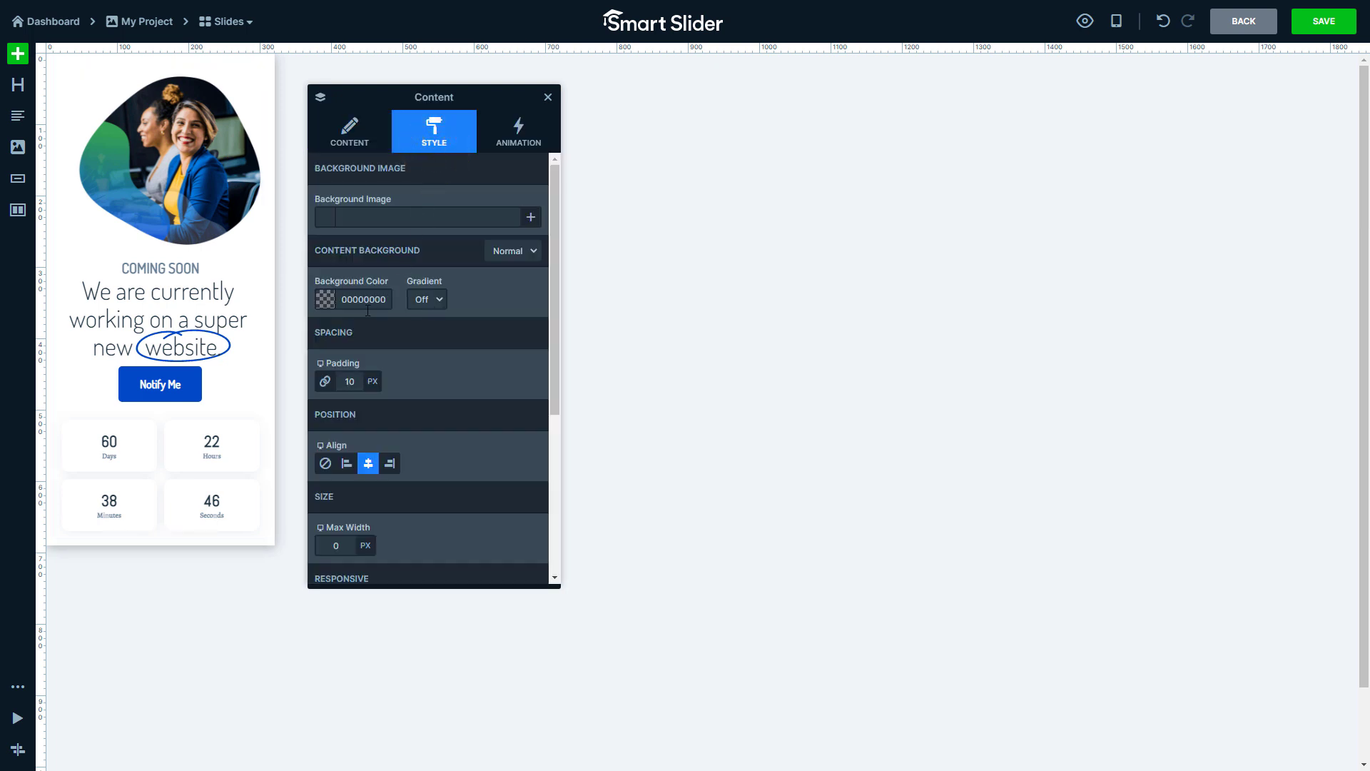
click(350, 380)
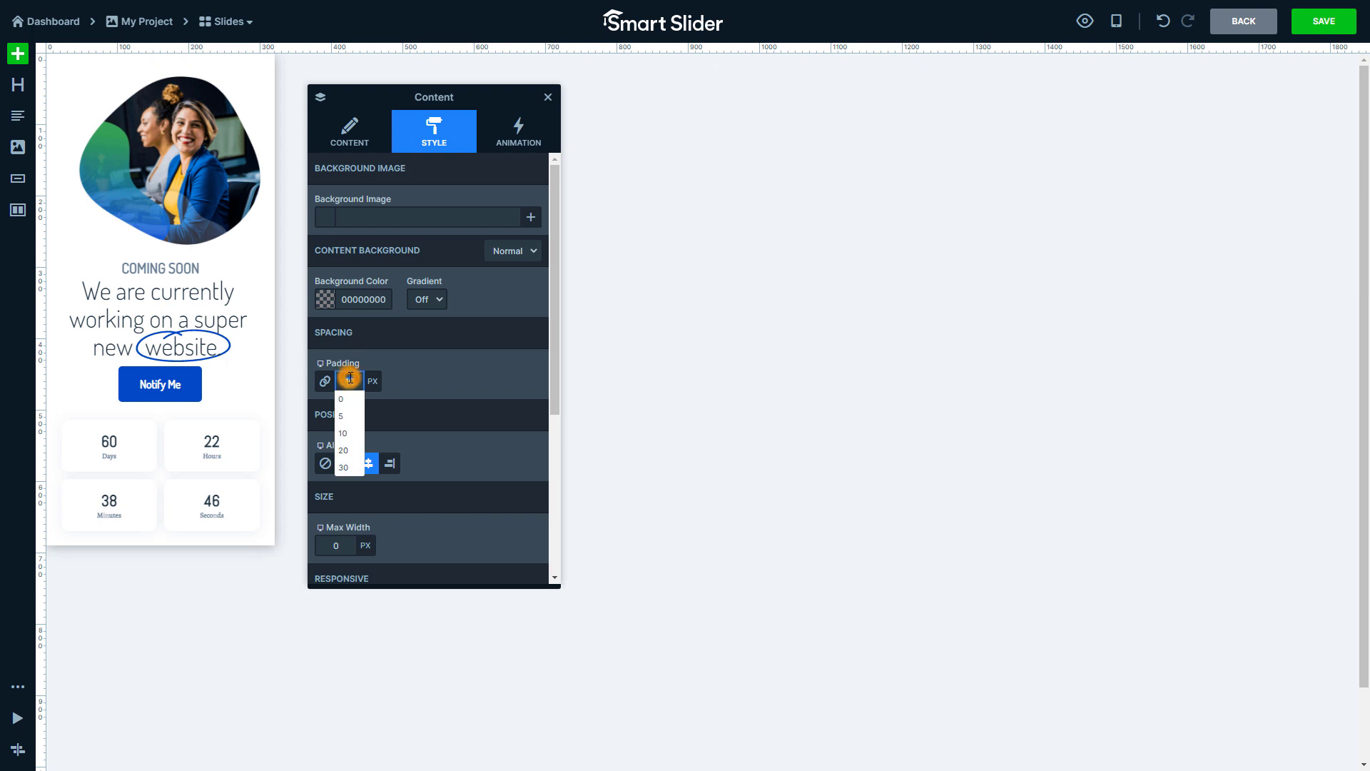
click(388, 404)
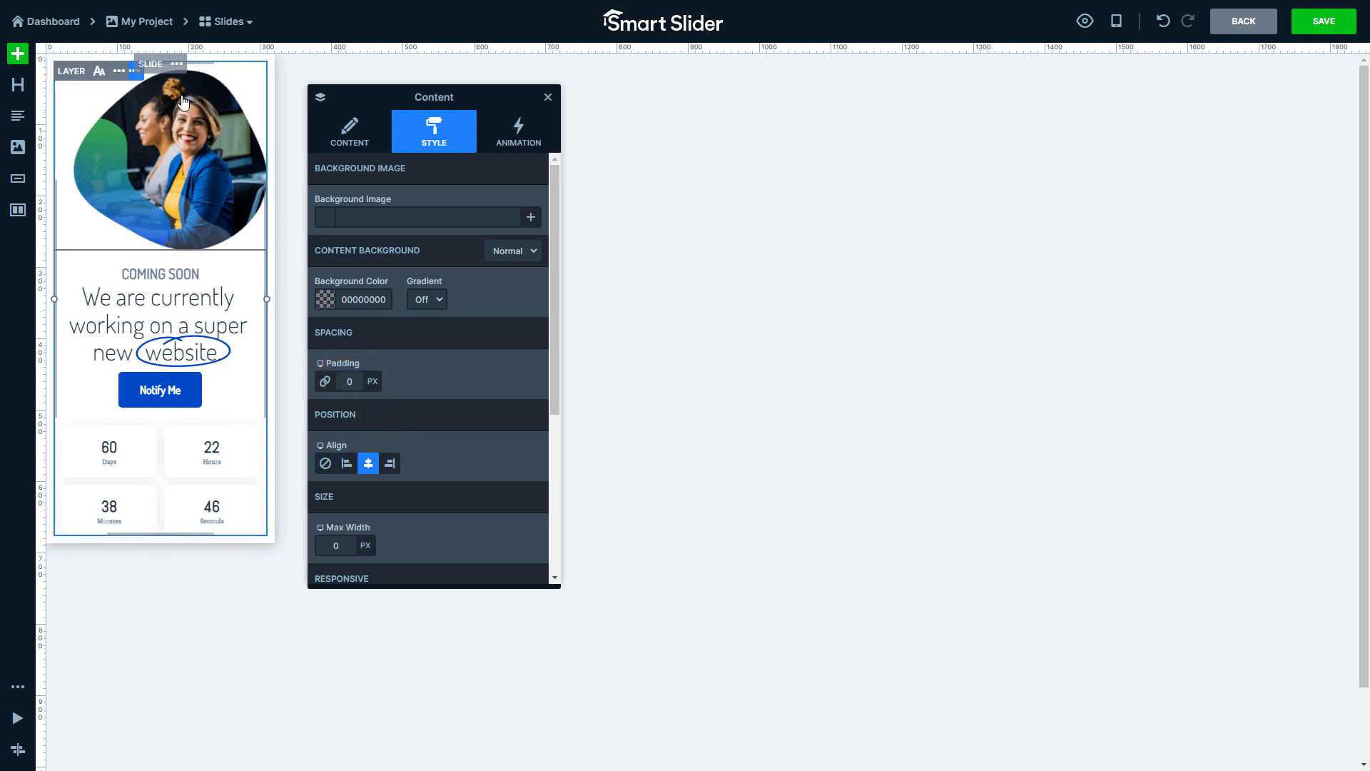
Step: Set the slide's mobile padding to 25 px at top and bottom and 15 px at the sides, and save the slide
click(160, 69)
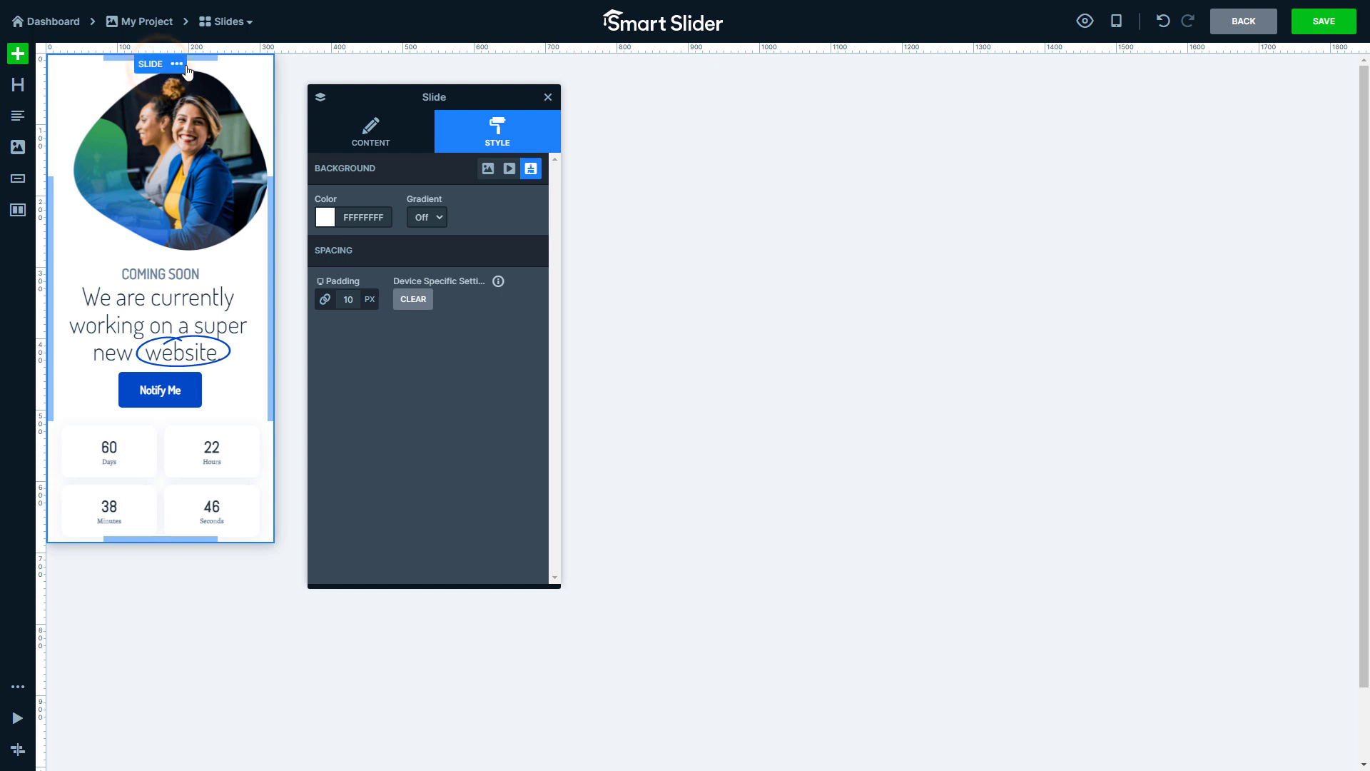
drag(204, 59, 204, 70)
drag(270, 206, 267, 207)
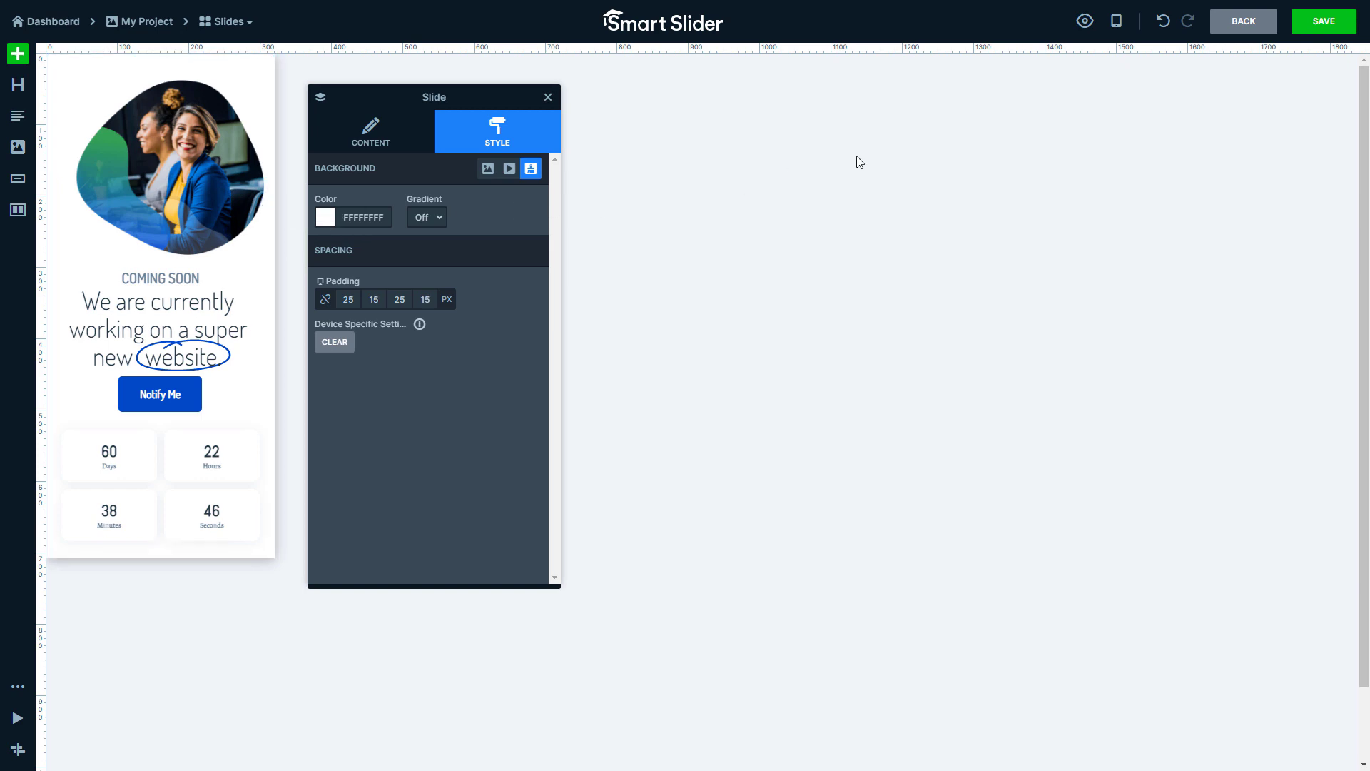
click(1304, 36)
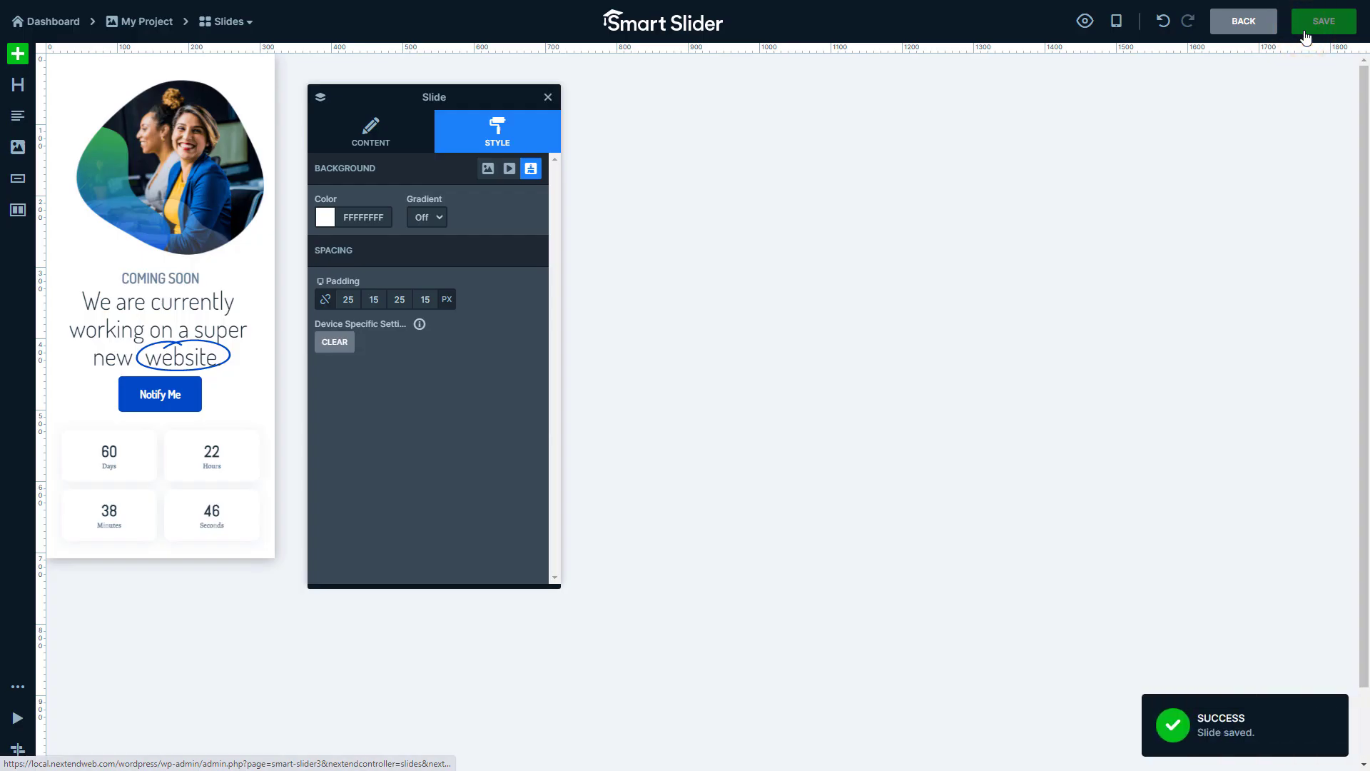